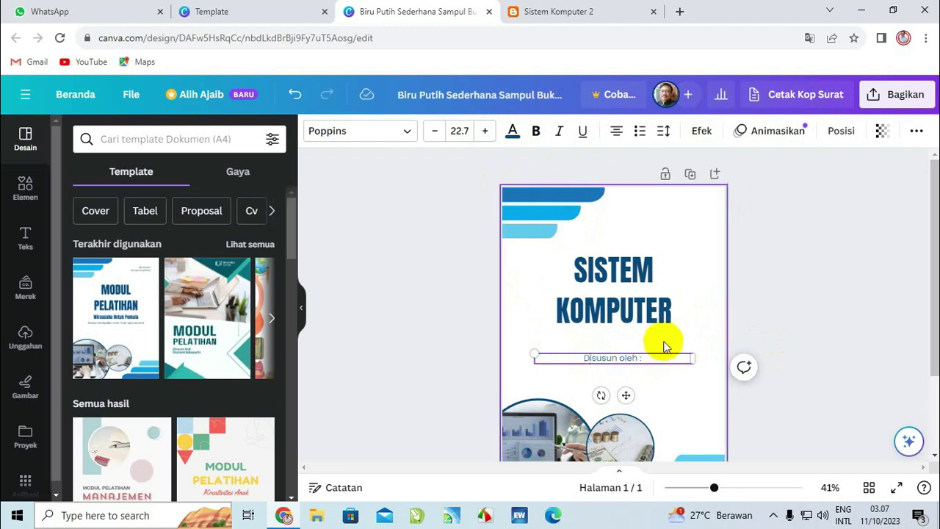
Deselect the text on the SISTEM KOMPUTER cover and add a blank second page below it
left_click(710, 319)
scroll(709, 327, "down", 2)
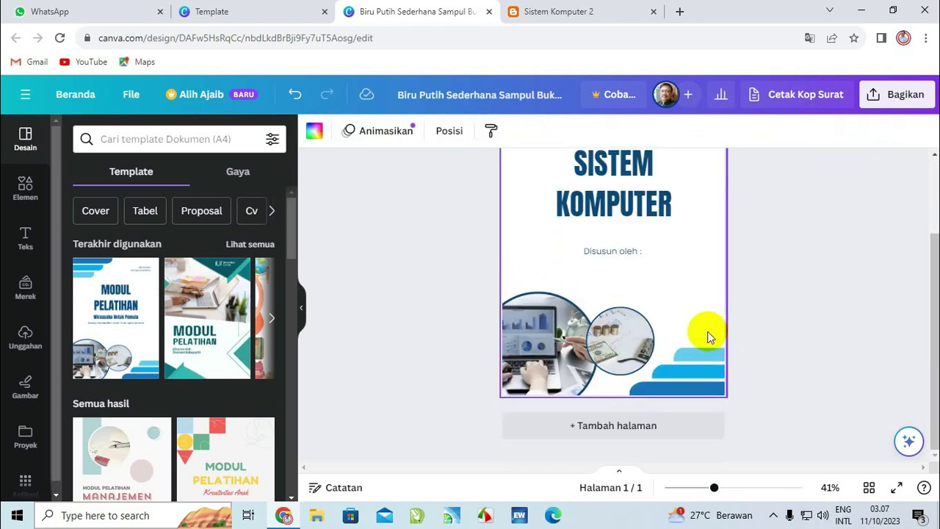
scroll(627, 255, "up", 2)
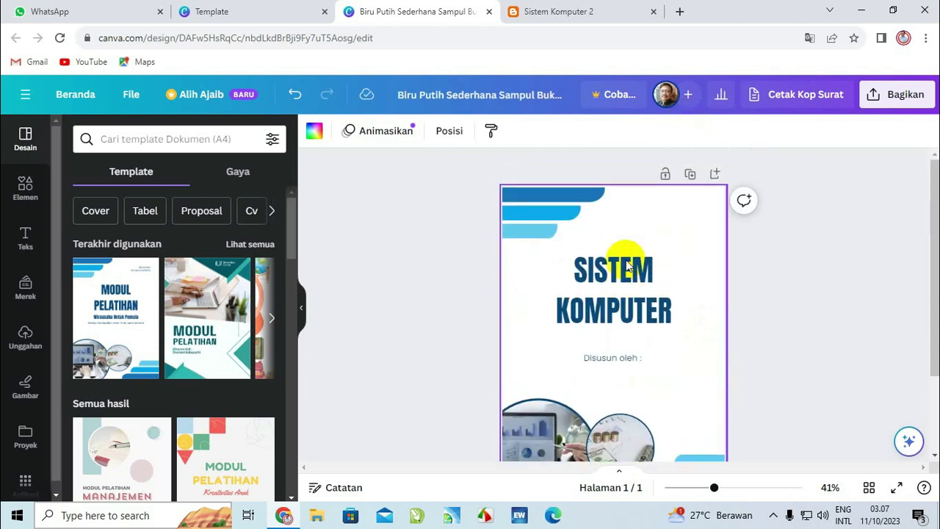
scroll(628, 279, "down", 2)
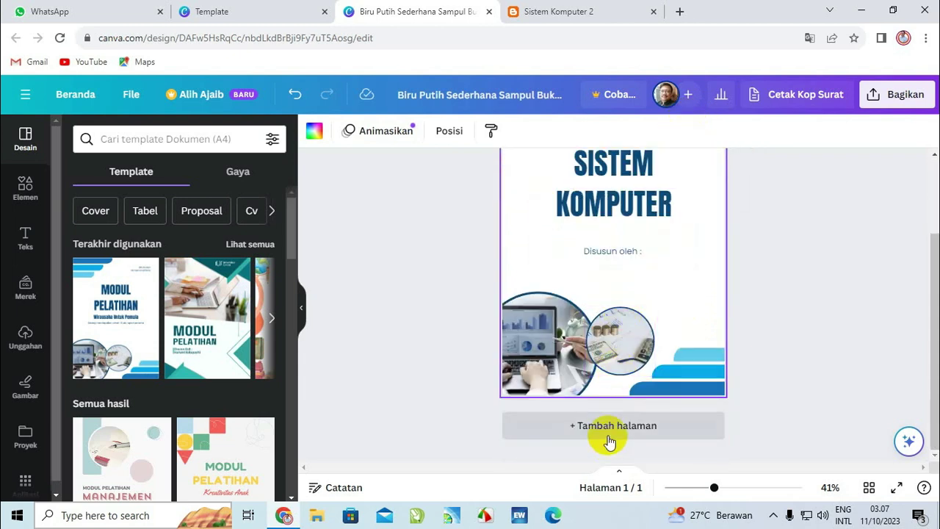
scroll(697, 293, "up", 2)
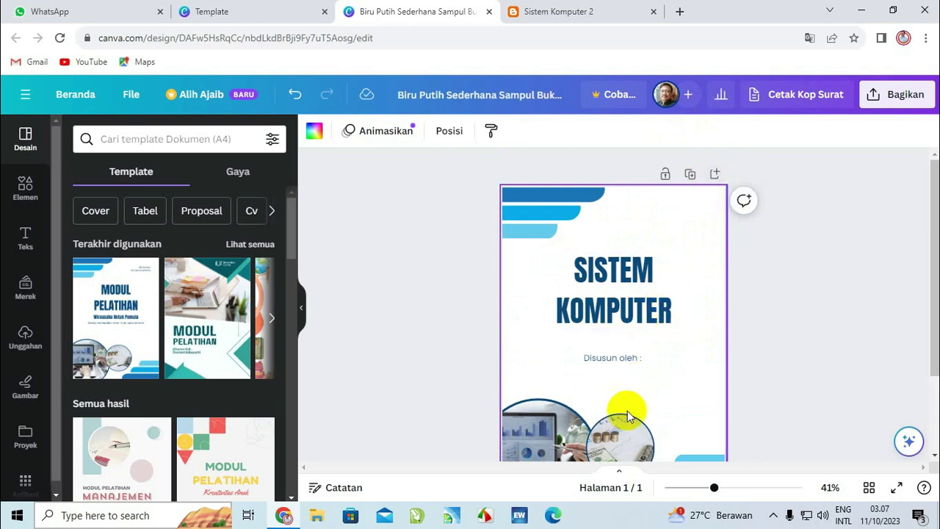
scroll(609, 433, "down", 2)
left_click(603, 426)
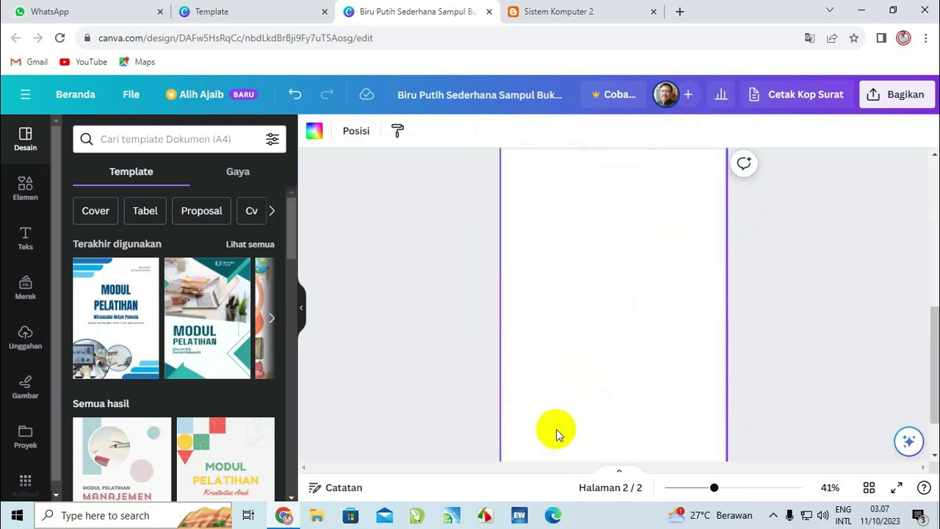
Find the White Torn Paper A4 Document template and apply it to page 2
scroll(229, 353, "down", 5)
scroll(226, 364, "up", 5)
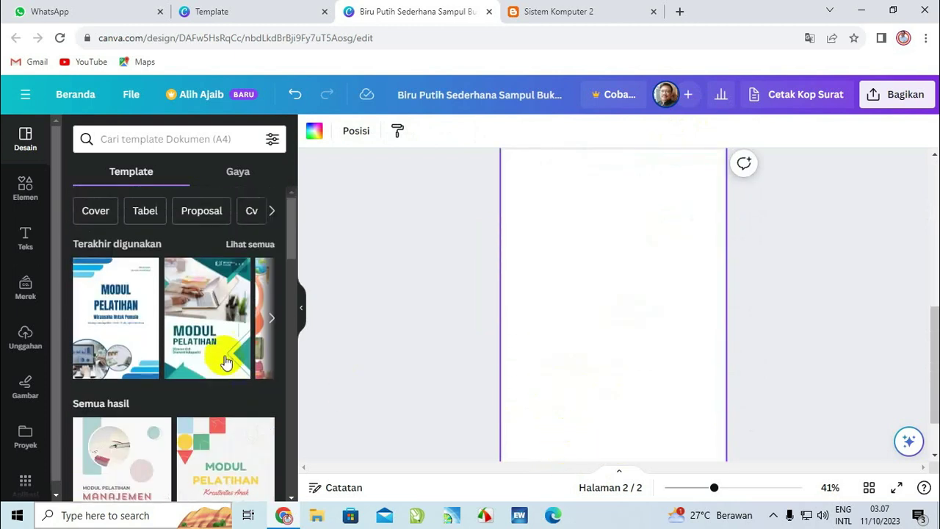
scroll(226, 349, "down", 10)
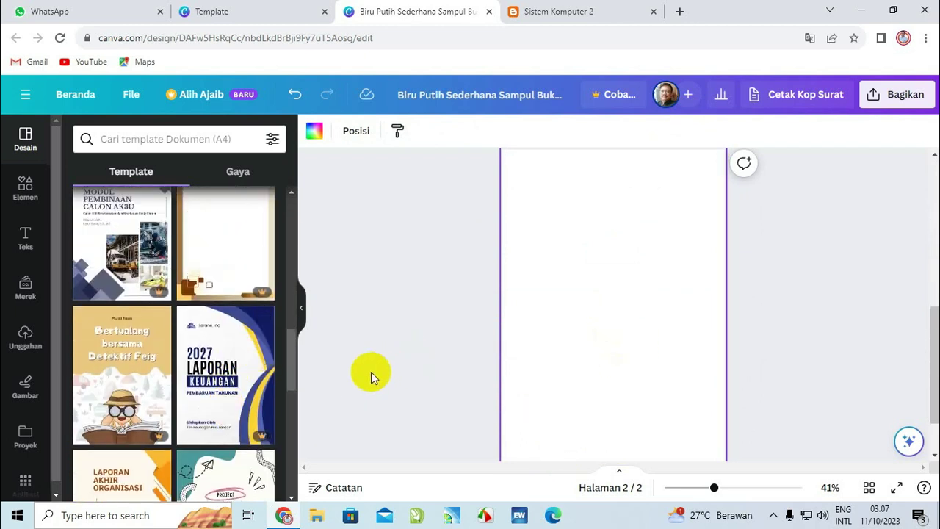
scroll(280, 398, "down", 2)
scroll(278, 399, "down", 6)
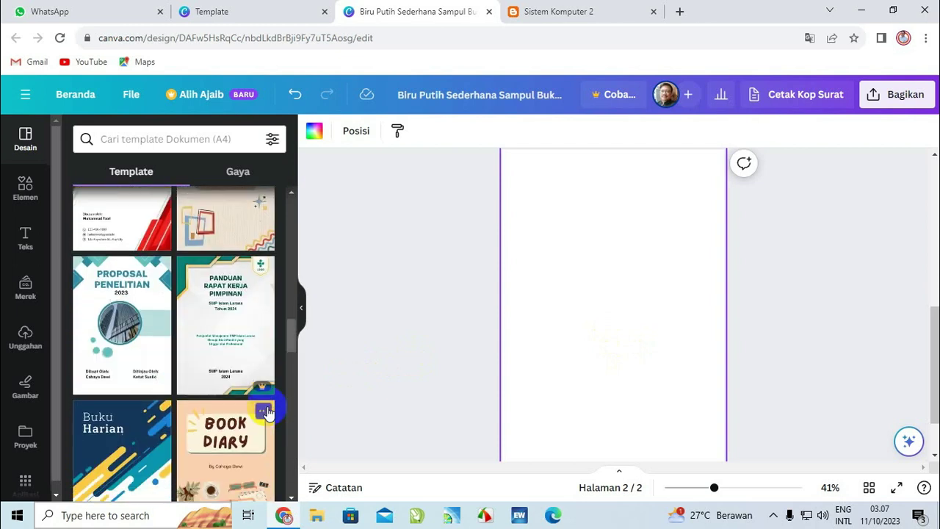
scroll(269, 413, "down", 6)
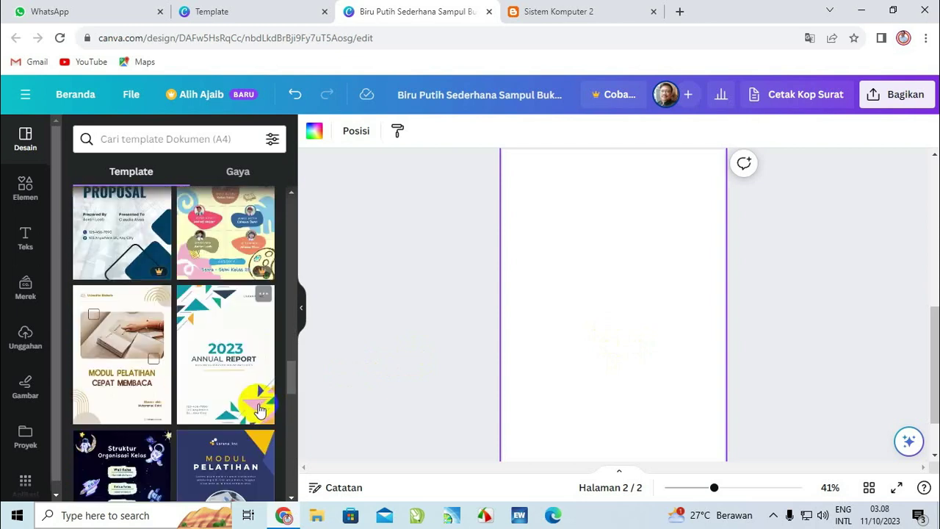
scroll(258, 409, "down", 5)
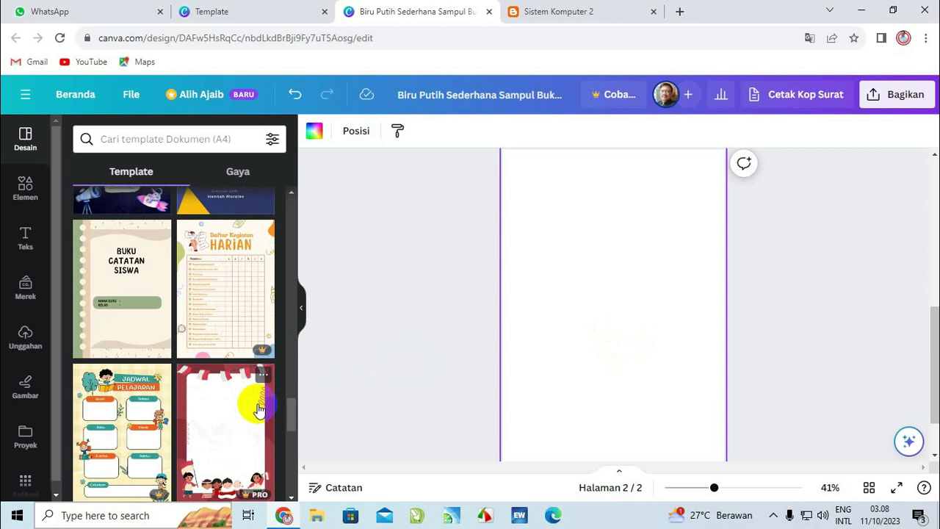
scroll(258, 409, "down", 8)
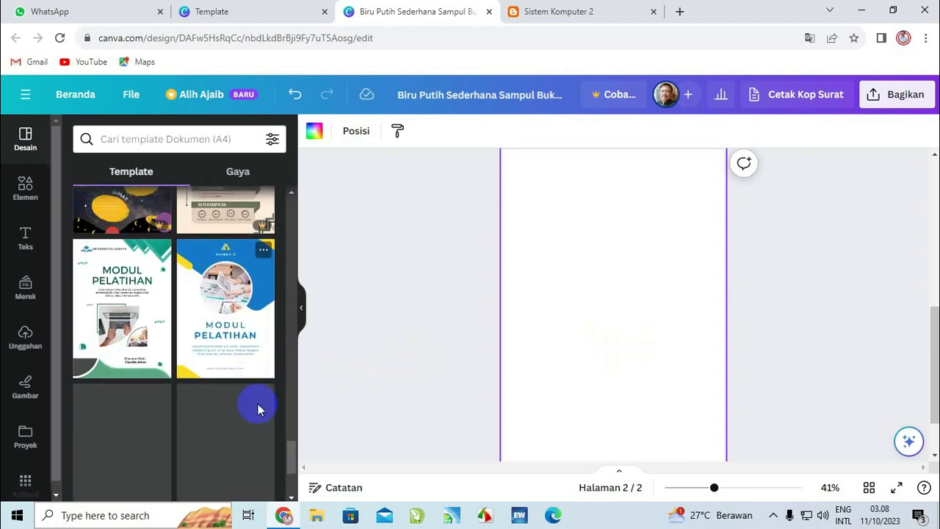
scroll(259, 410, "down", 8)
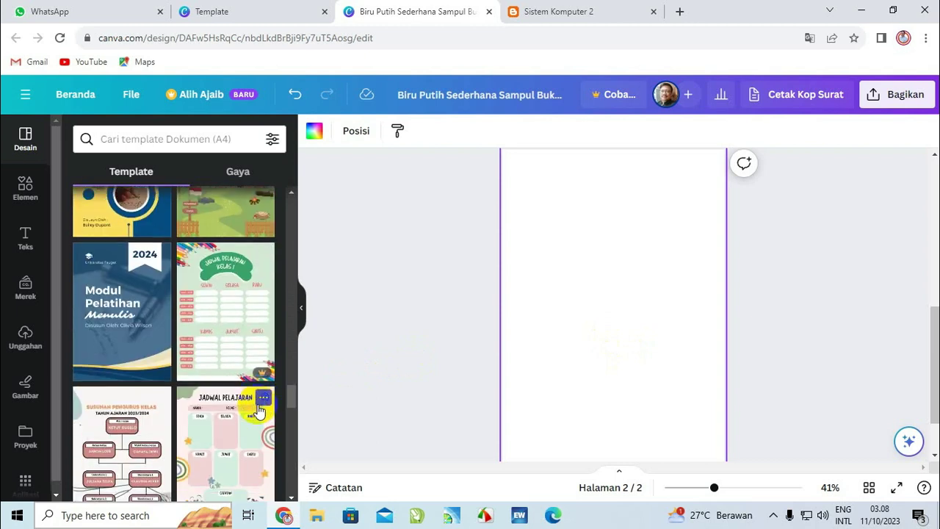
scroll(258, 412, "down", 6)
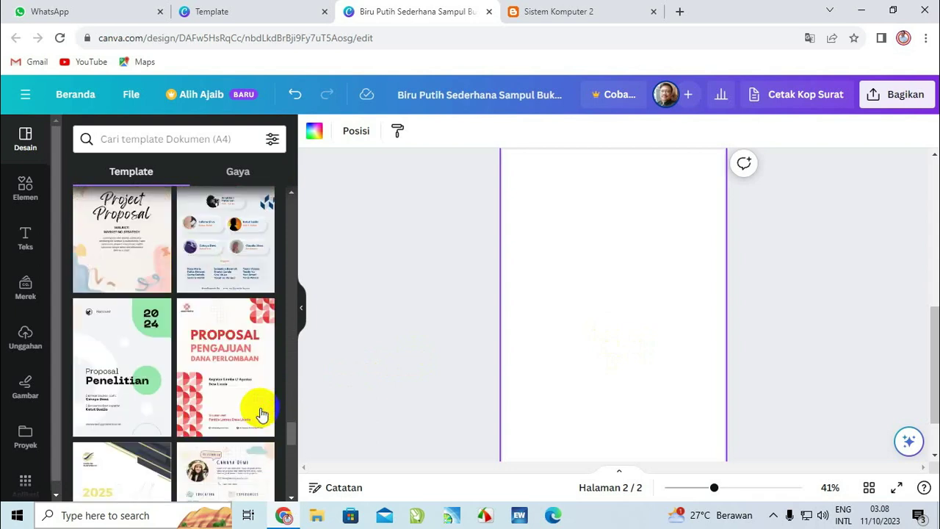
scroll(262, 415, "down", 1)
scroll(262, 415, "down", 5)
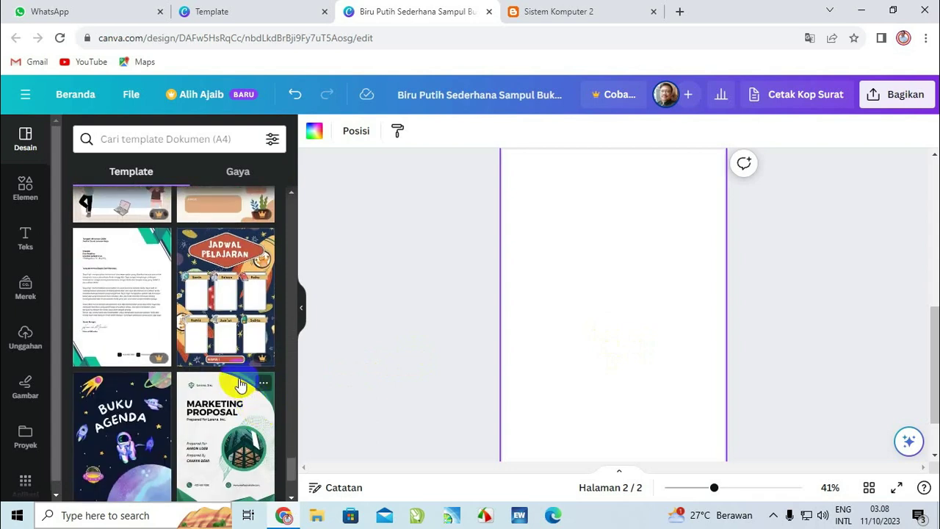
scroll(241, 385, "down", 4)
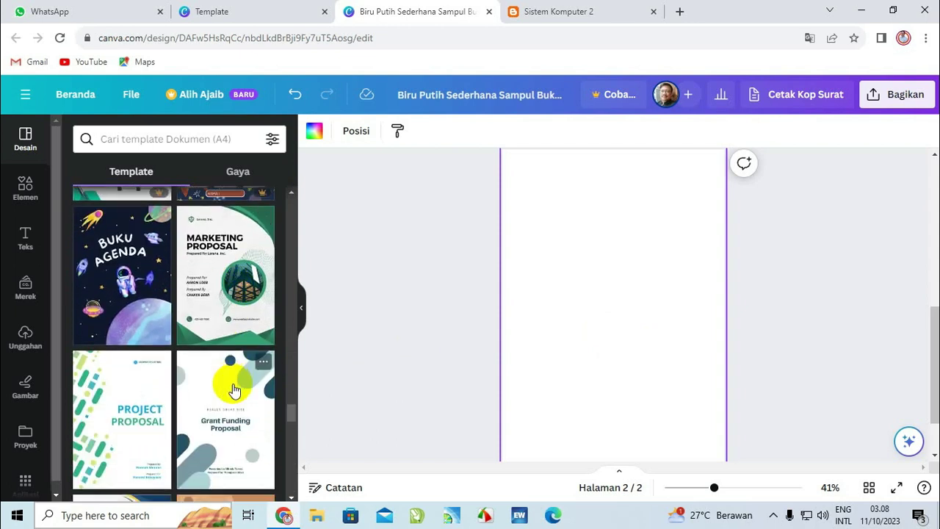
scroll(250, 400, "down", 10)
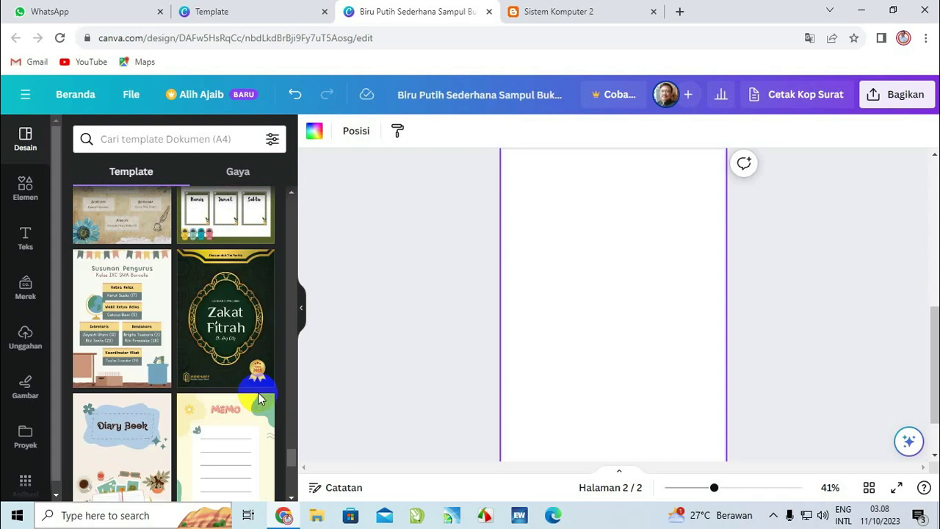
scroll(258, 392, "down", 2)
scroll(257, 404, "down", 8)
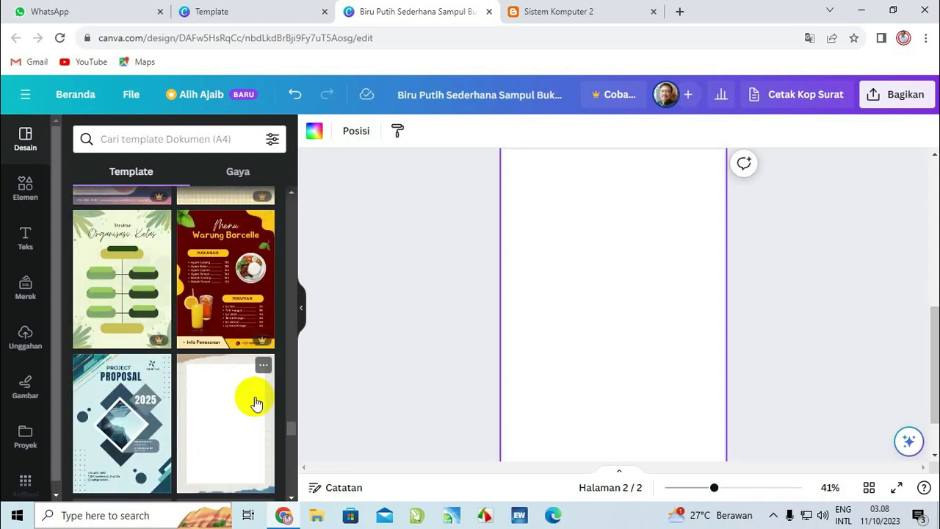
left_click(235, 321)
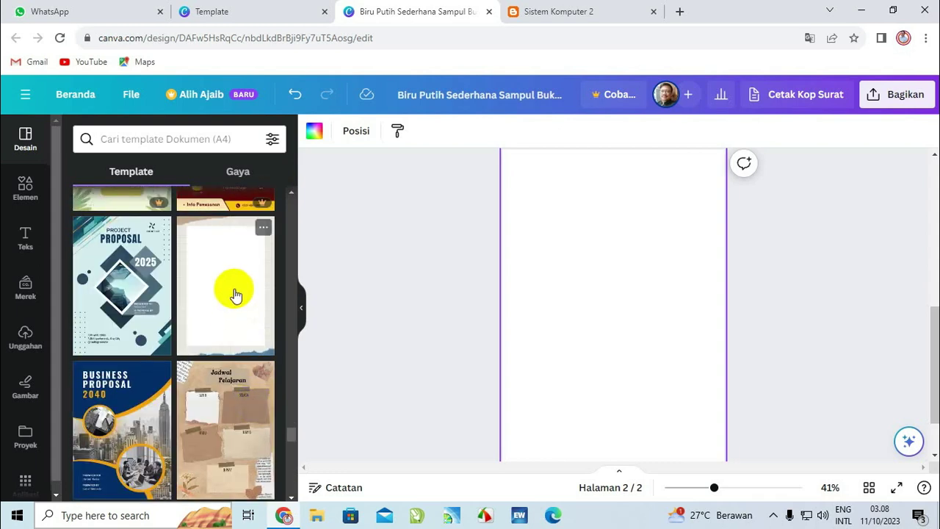
left_click(235, 294)
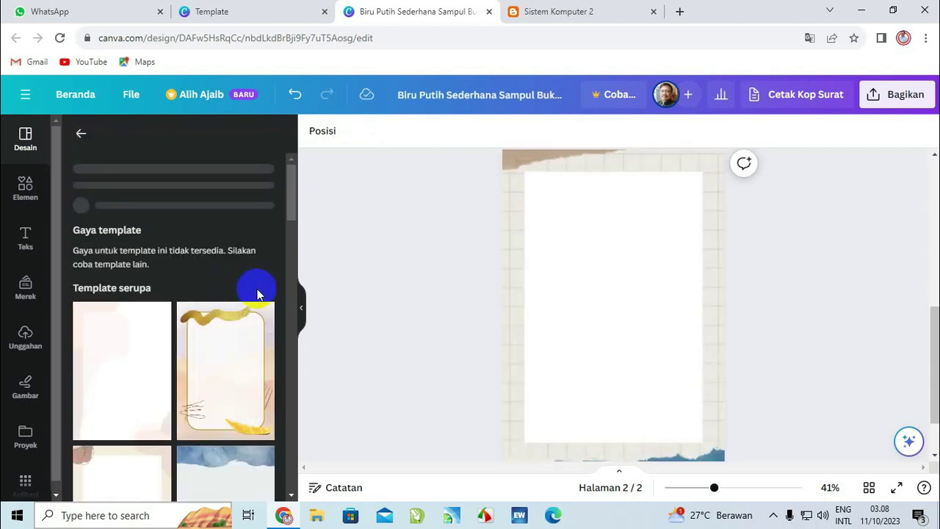
scroll(661, 260, "up", 3)
scroll(656, 275, "down", 2)
left_click(656, 285)
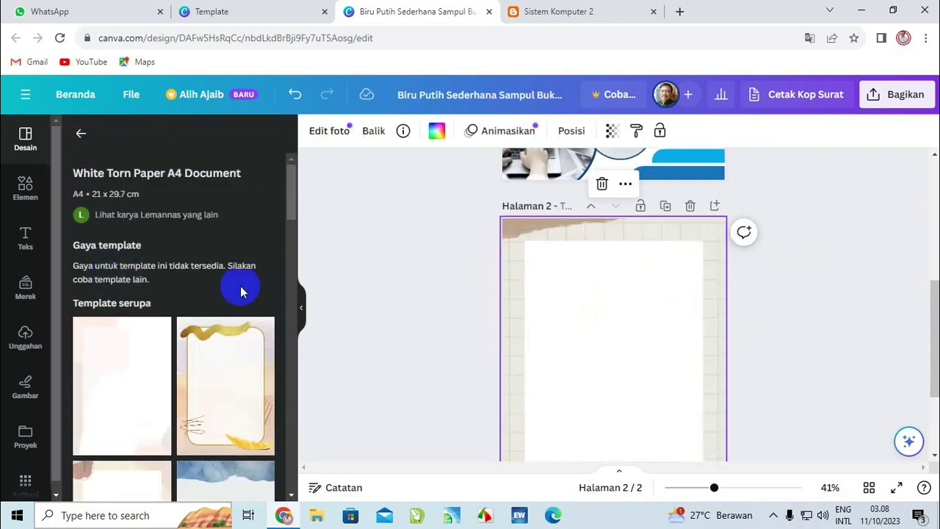
scroll(661, 301, "up", 3)
scroll(676, 304, "up", 3)
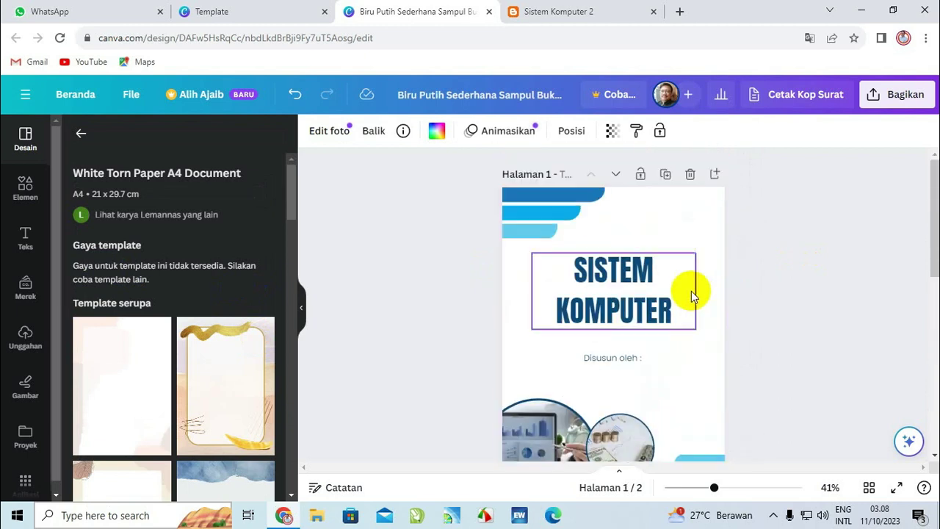
scroll(661, 301, "down", 5)
Switch to the Sistem Komputer 2 blog page and capture a rectangular snip of the Peta Materi diagram inside its frame
left_click(534, 18)
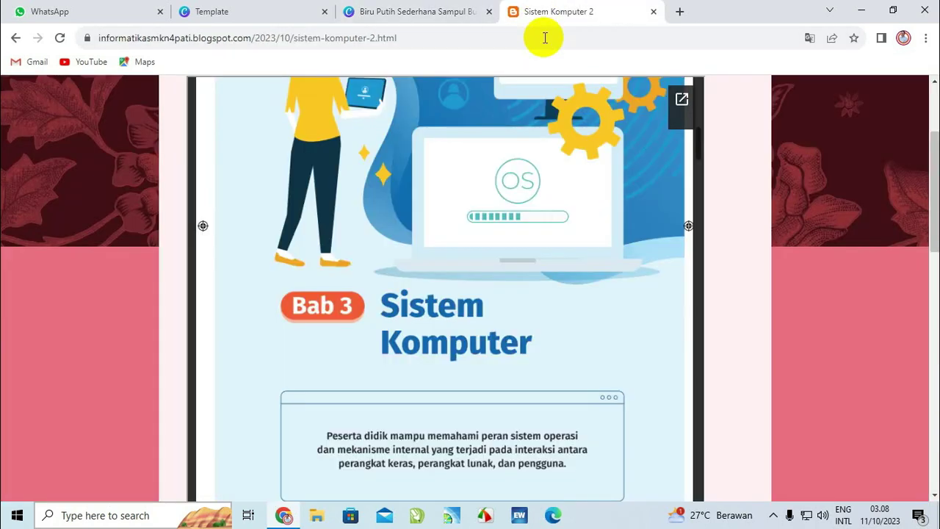
scroll(504, 336, "down", 8)
scroll(502, 336, "down", 3)
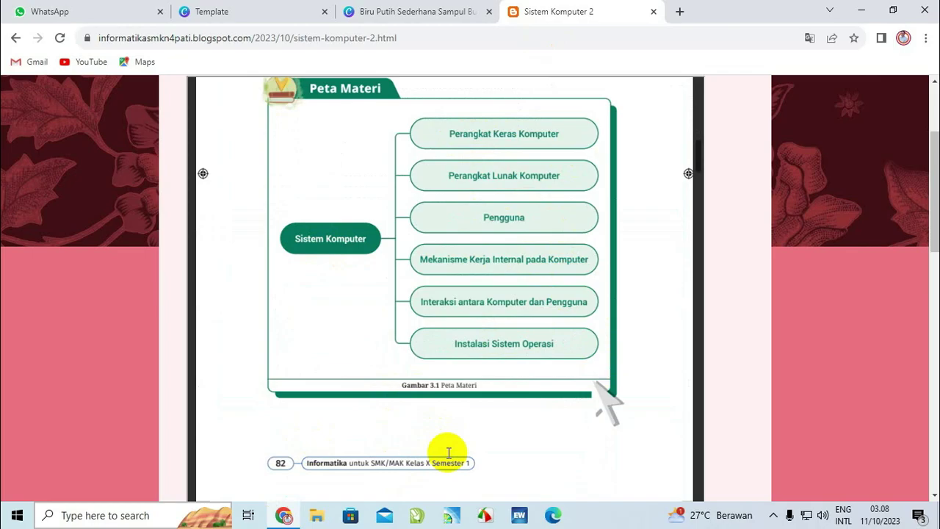
key("super+shift+s")
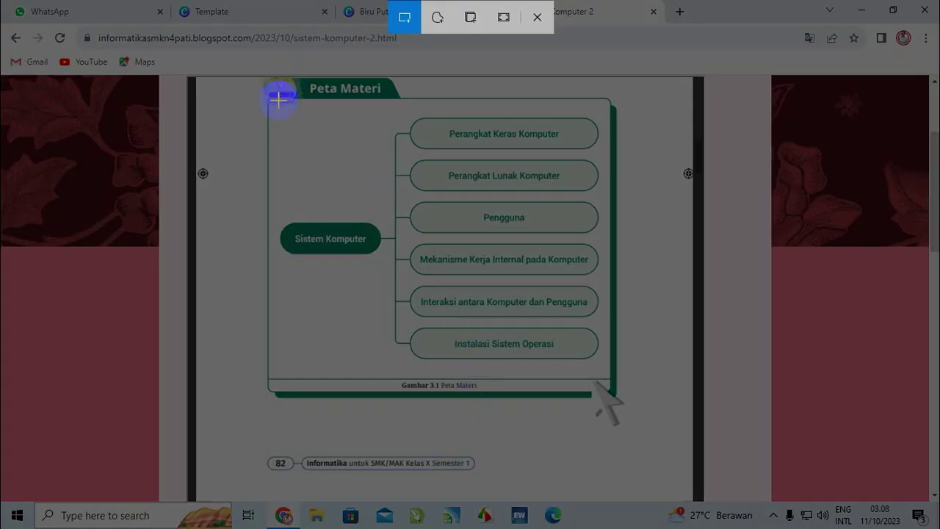
left_click_drag(279, 111, 604, 371)
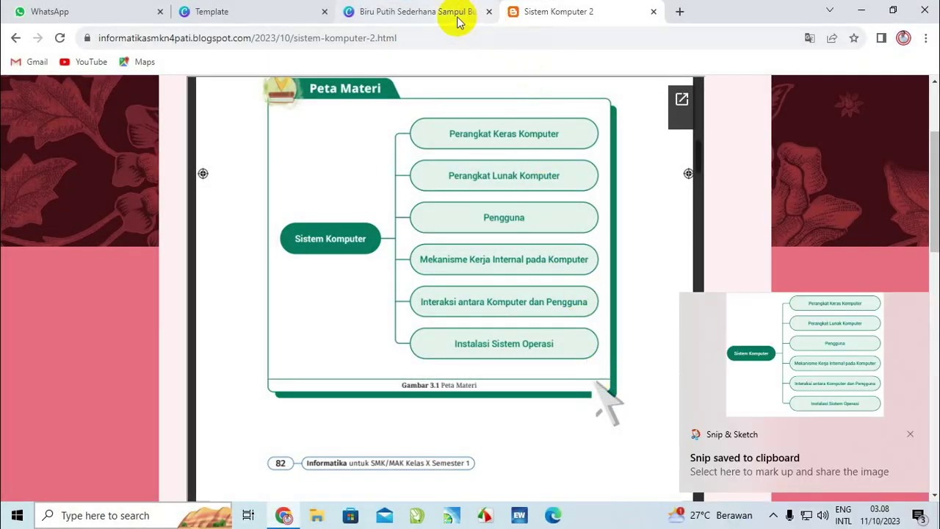
Return to the Canva design and paste the captured diagram onto the white area of page 2
left_click(444, 10)
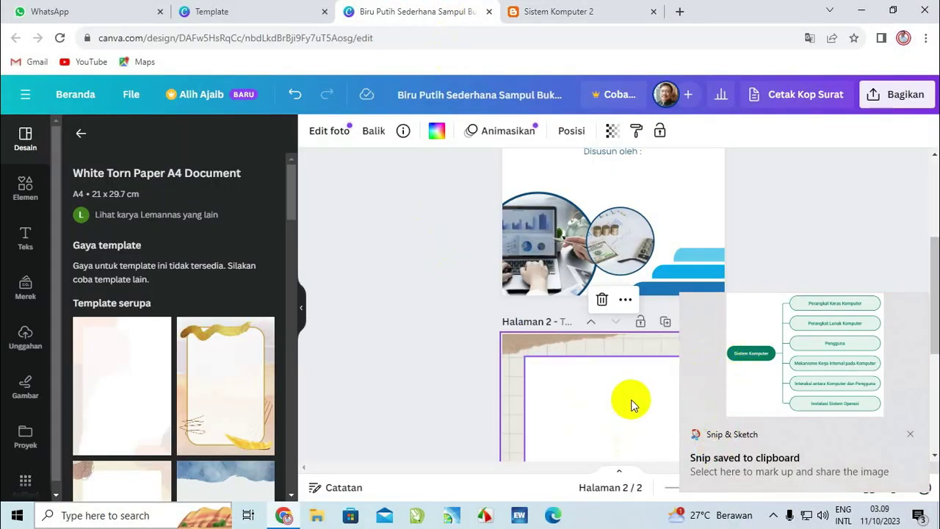
left_click(911, 434)
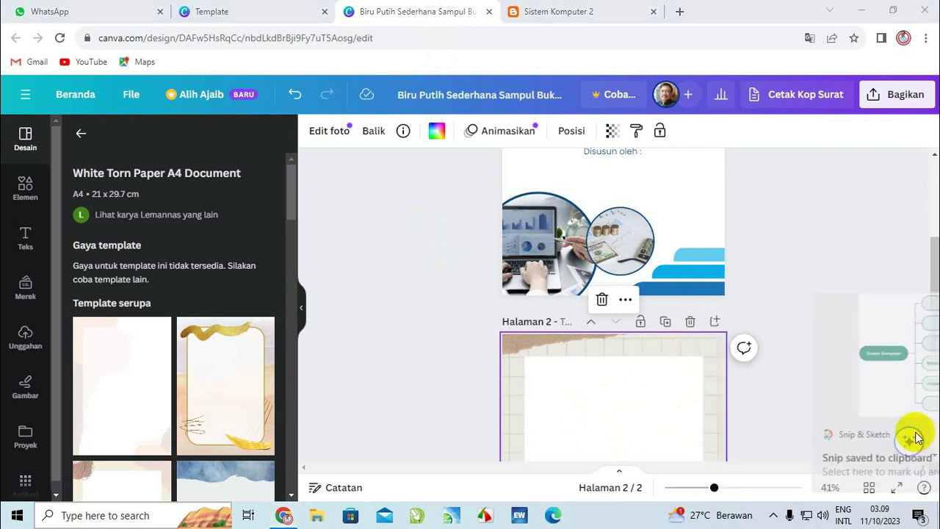
left_click(634, 399)
scroll(631, 402, "down", 2)
scroll(638, 330, "down", 1)
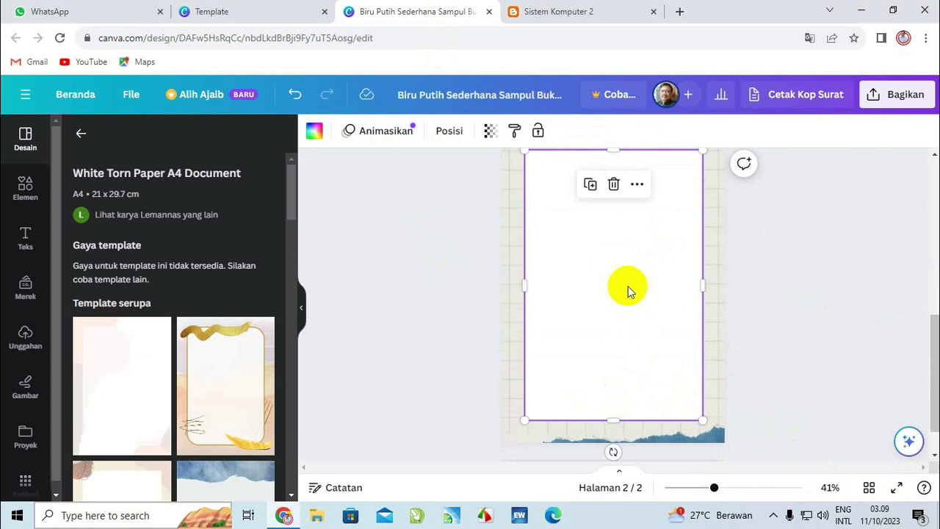
key("ctrl+v")
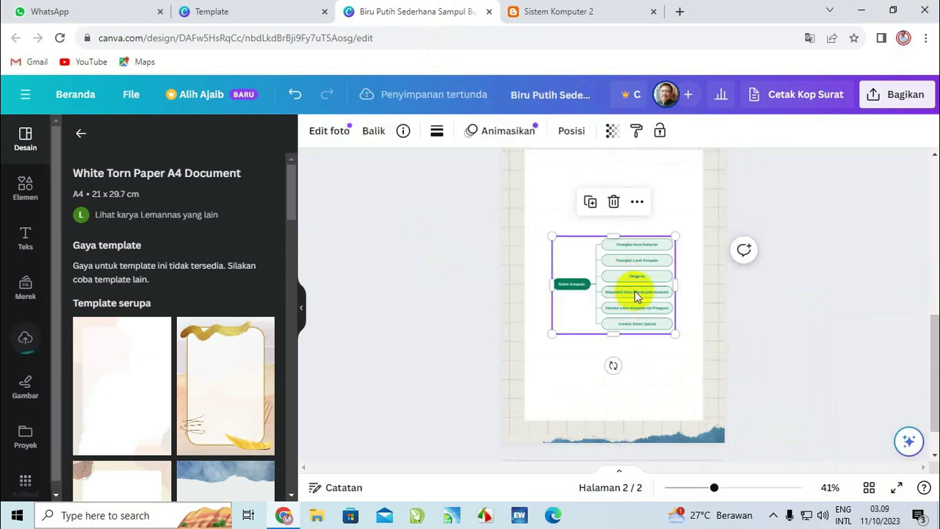
Move the pasted diagram higher on page 2 and enlarge it to nearly the width of the white area
left_click(679, 215)
left_click_drag(629, 273, 627, 219)
mouse_move(676, 276)
left_mouse_down()
mouse_move(690, 308)
mouse_move(668, 272)
mouse_move(671, 293)
left_mouse_up()
left_click(629, 184)
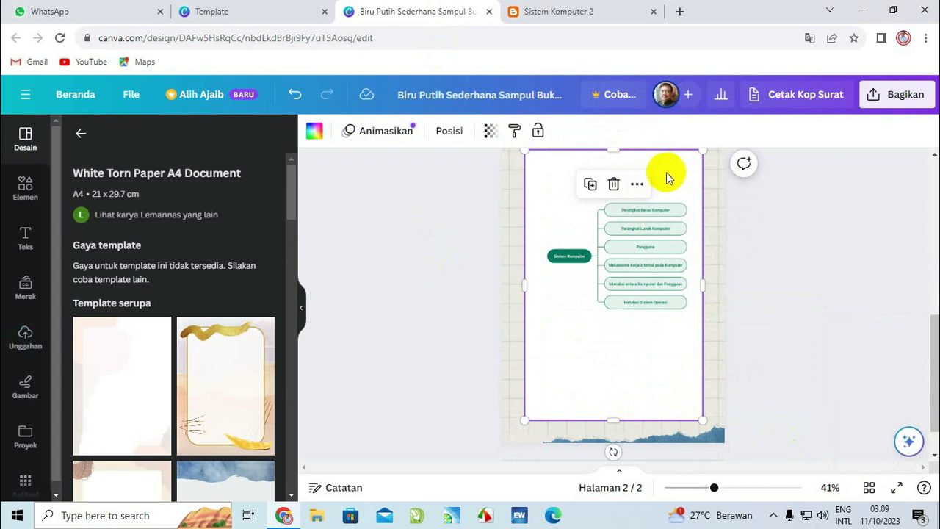
Add a default-style heading to page 2 with the text "sistem Komputer"
left_click(25, 236)
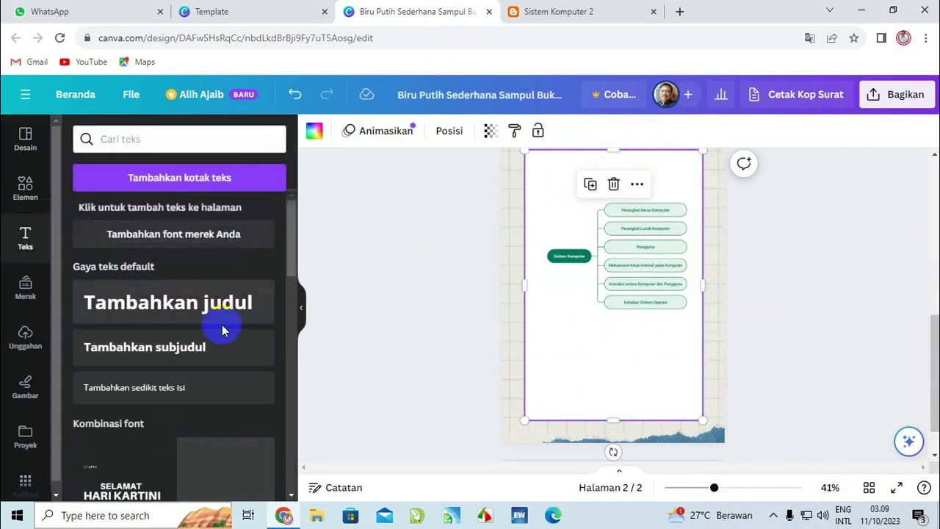
left_click(213, 303)
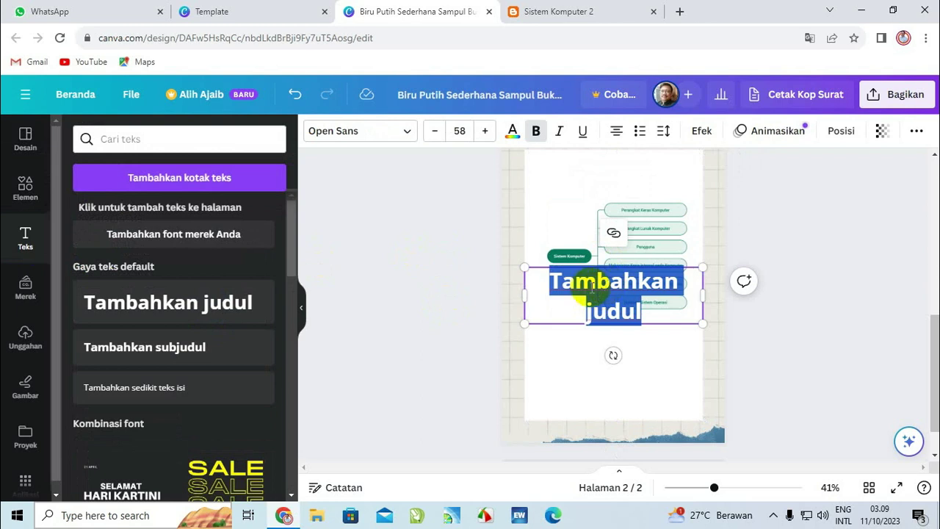
type("S")
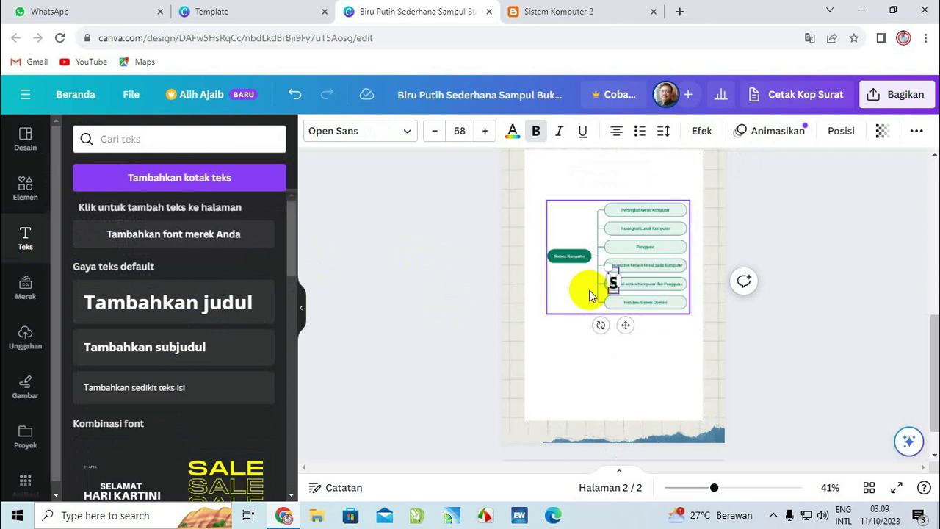
type("istem")
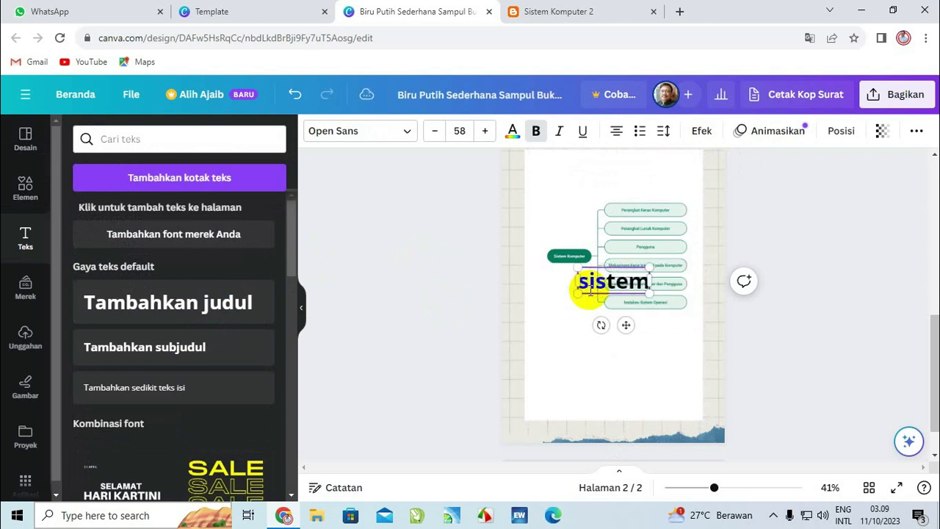
type(" Komputer")
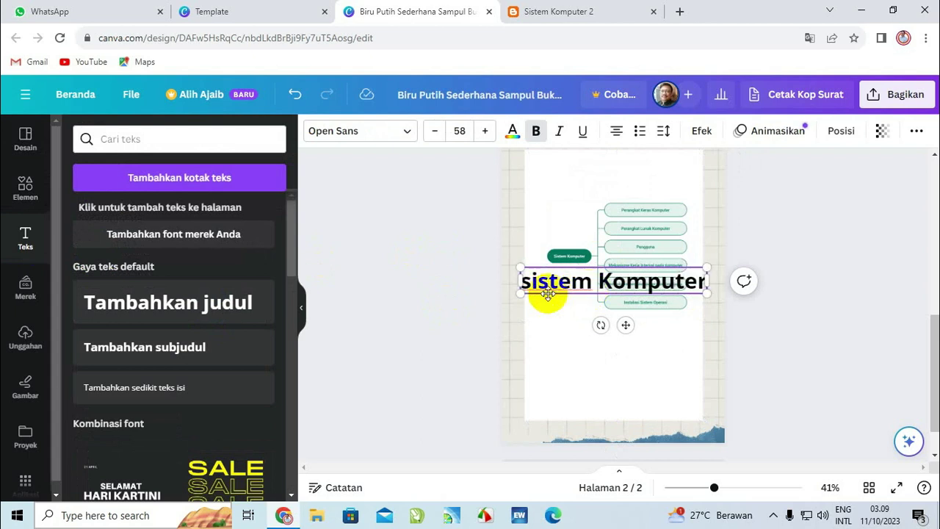
Correct the page 2 heading to "Sistem Komputer" and reduce its font size to 39
key("BackSpace")
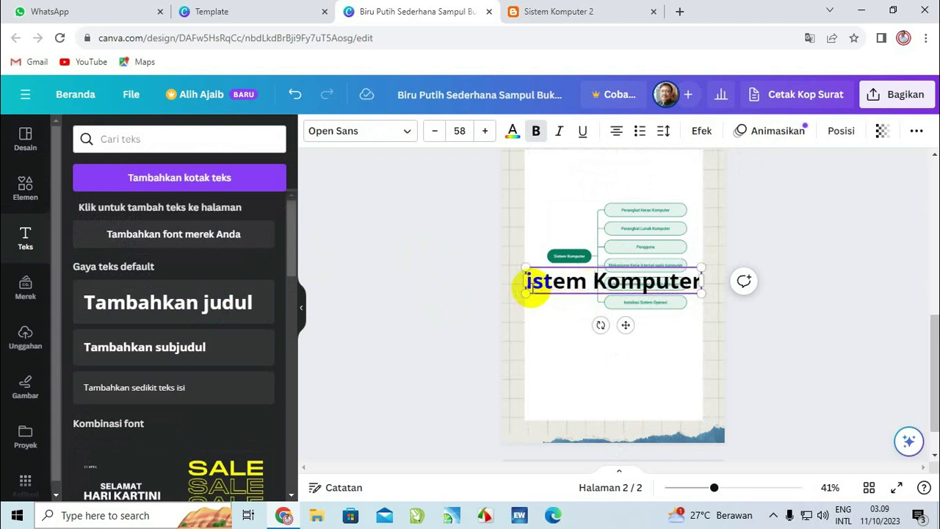
type("S")
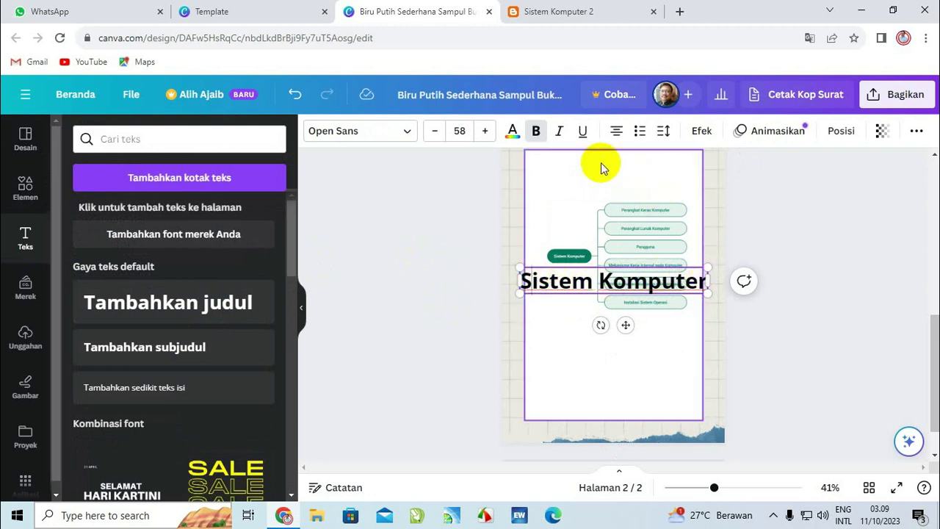
left_click(437, 131)
left_click(436, 132)
left_click(436, 131)
left_click(436, 132)
left_click(436, 132)
left_click(436, 131)
left_click(437, 131)
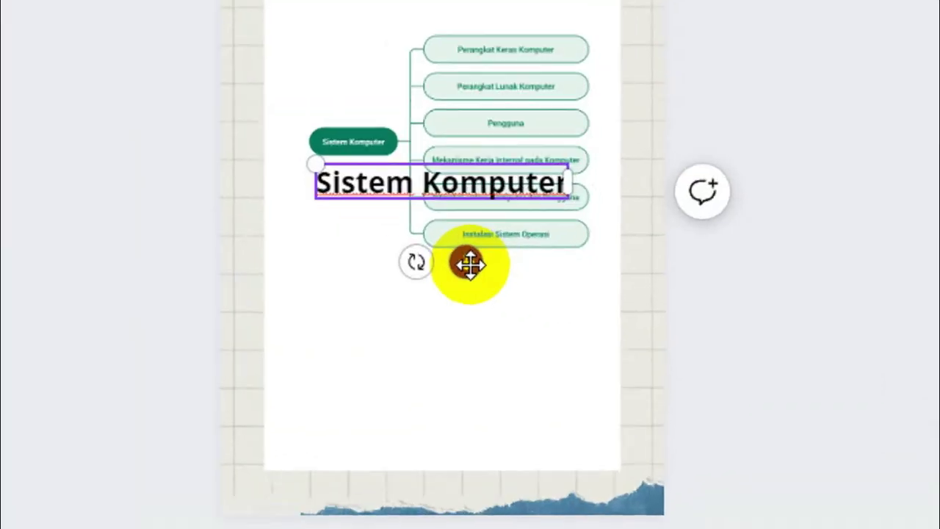
Move the heading above the diagram on page 2 and shift the diagram slightly down and left
left_click_drag(467, 258, 479, 130)
scroll(483, 422, "down", 1)
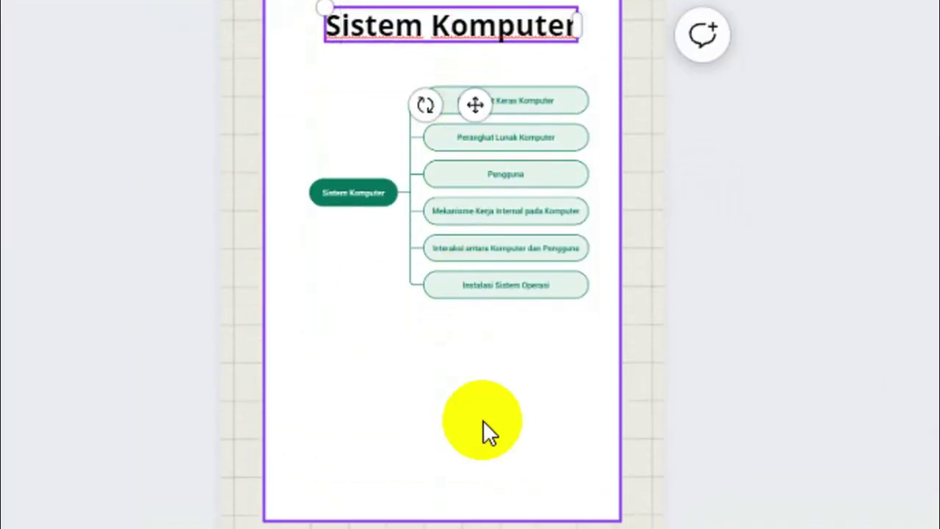
left_click(485, 412)
left_click_drag(481, 229, 471, 246)
left_click(516, 393)
Review the cover and the full page 2 layout, including its lower edge
scroll(539, 367, "up", 4)
scroll(539, 348, "down", 5)
scroll(518, 168, "up", 10)
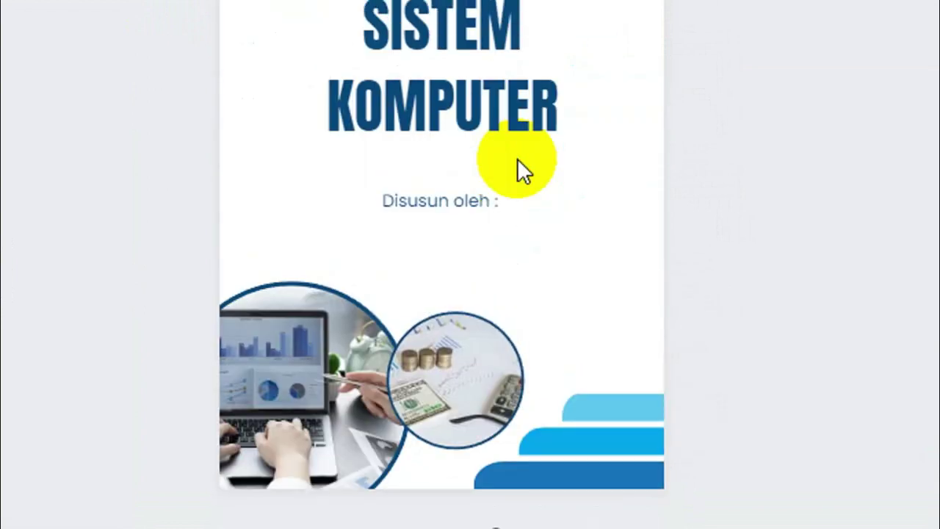
scroll(519, 208, "down", 10)
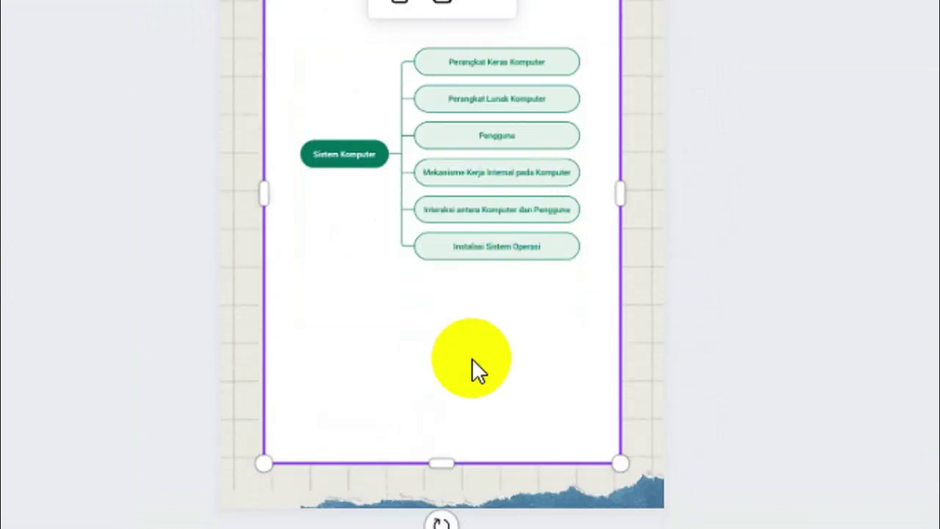
scroll(472, 358, "down", 2)
scroll(500, 257, "up", 2)
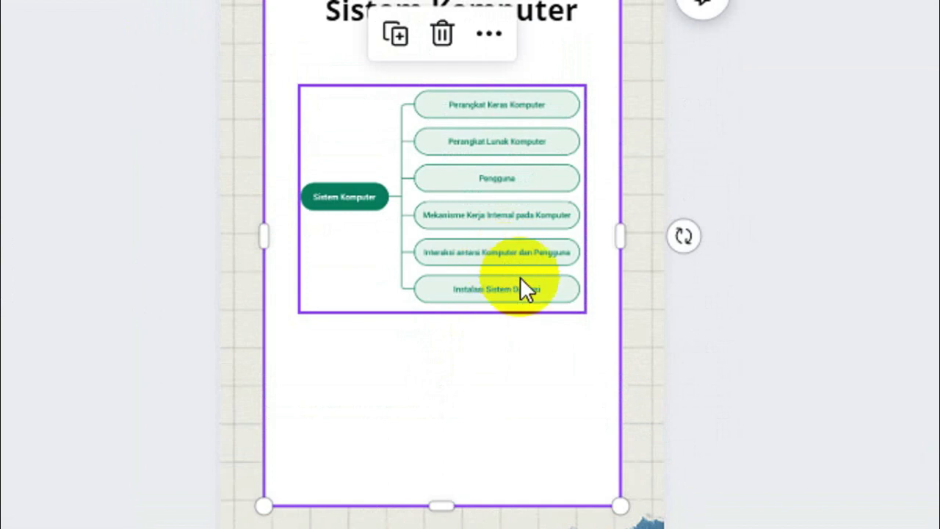
scroll(523, 283, "down", 2)
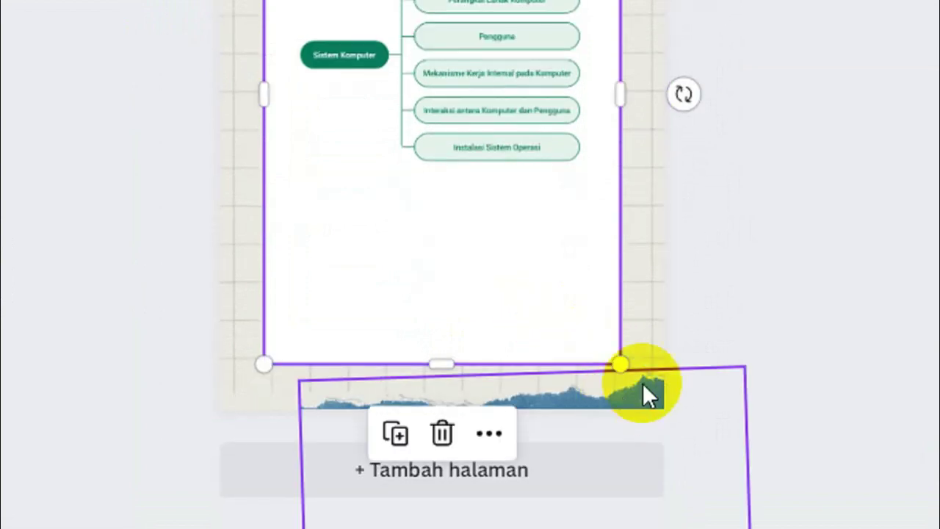
scroll(491, 396, "down", 1)
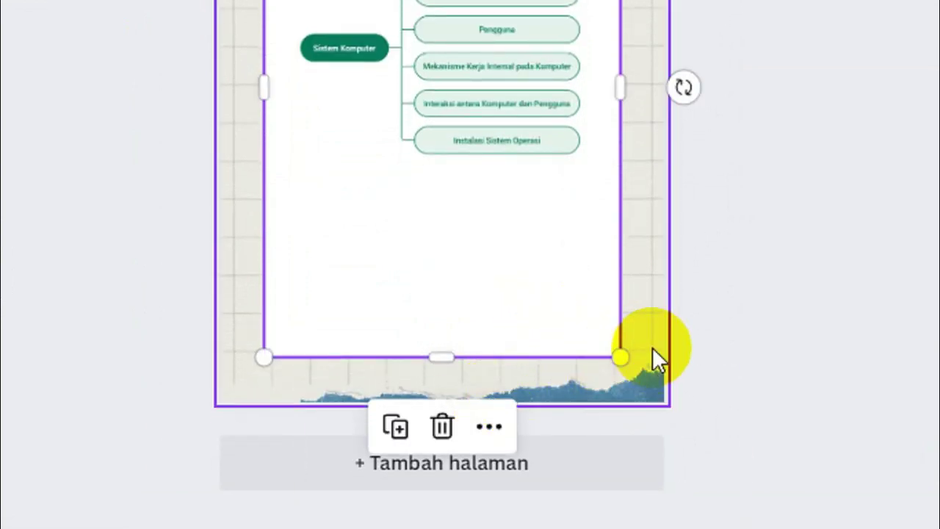
Duplicate page 2 to create page 3 with the same layout
left_click(656, 328)
scroll(541, 437, "down", 1)
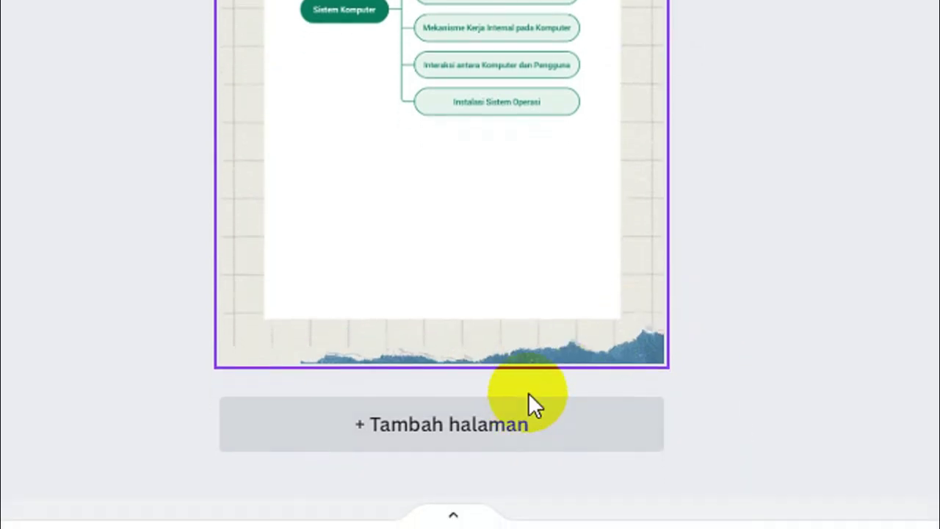
scroll(570, 337, "up", 5)
left_click(569, 337)
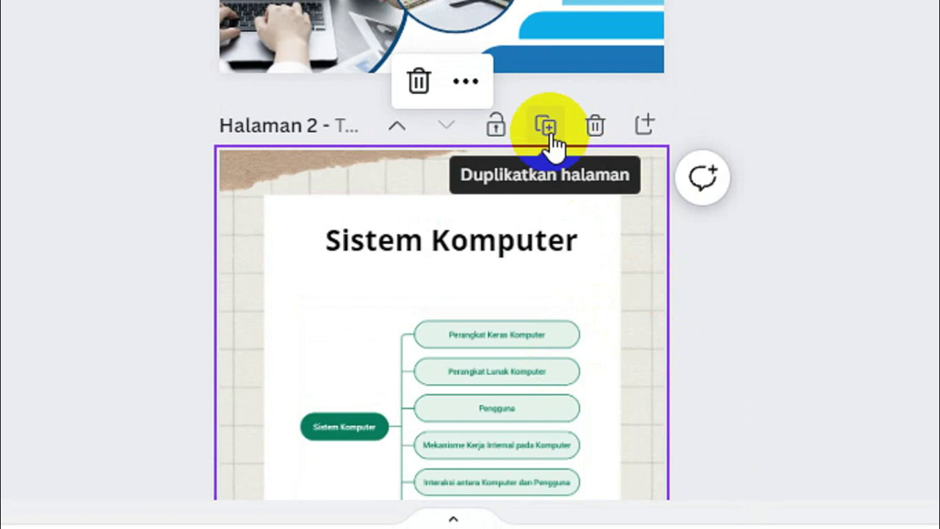
left_click(548, 133)
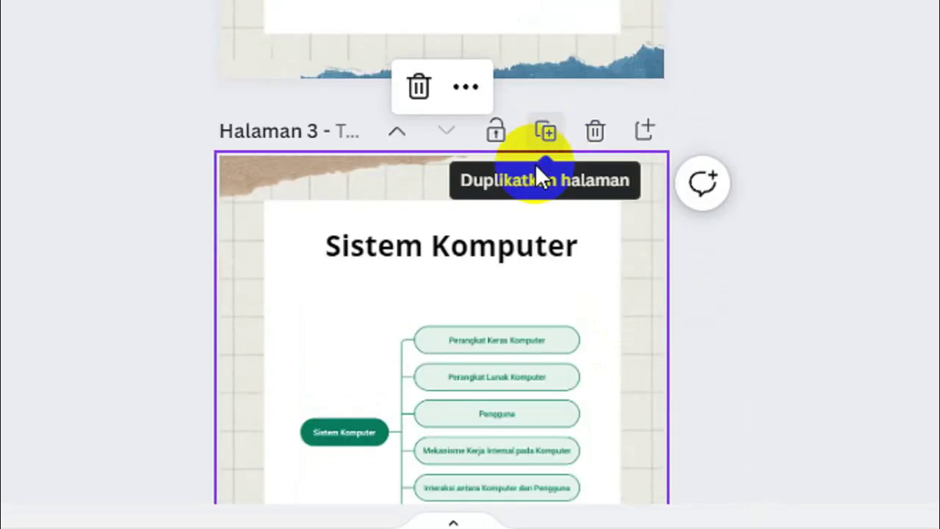
left_click(466, 249)
left_click(448, 393)
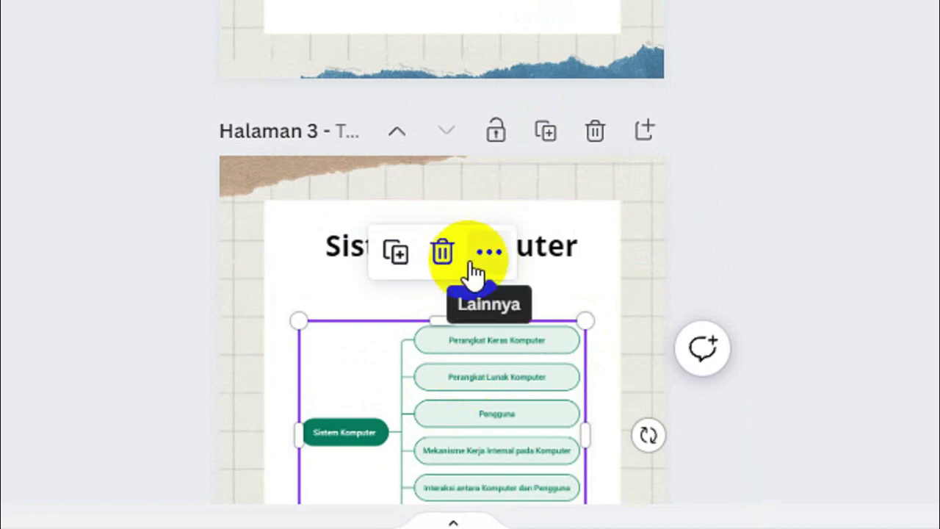
left_click(543, 245)
double_click(544, 245)
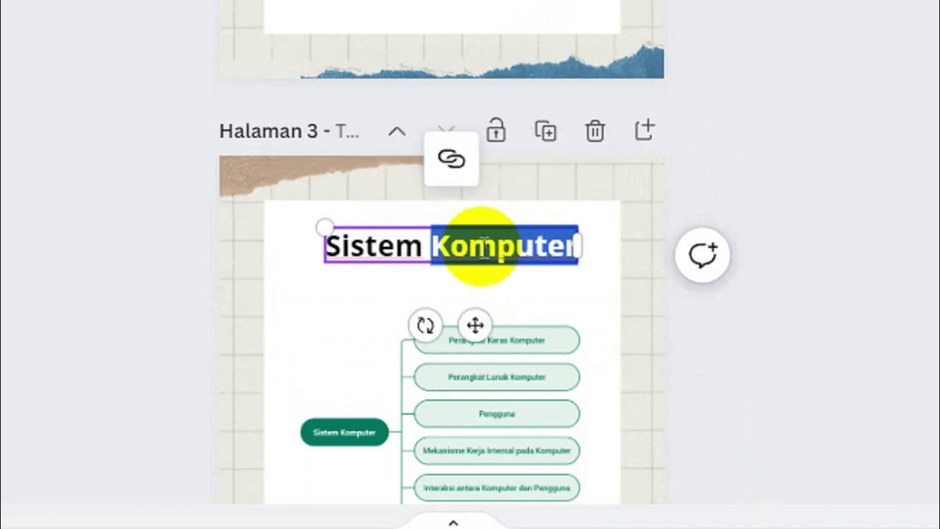
left_click(429, 248)
left_click(472, 348)
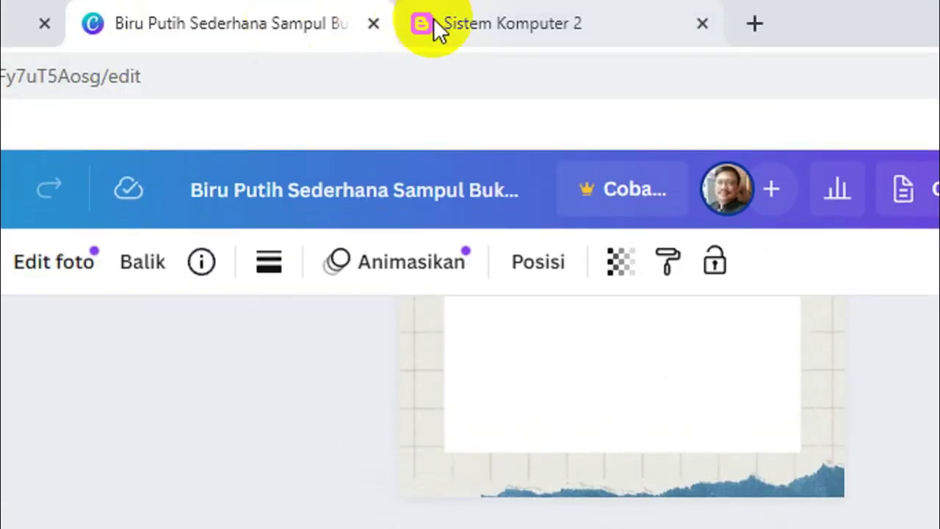
Copy "Perangkat Keras Komputer" from the diagram on the Sistem Komputer 2 blog page and return to the Canva design
left_click(433, 22)
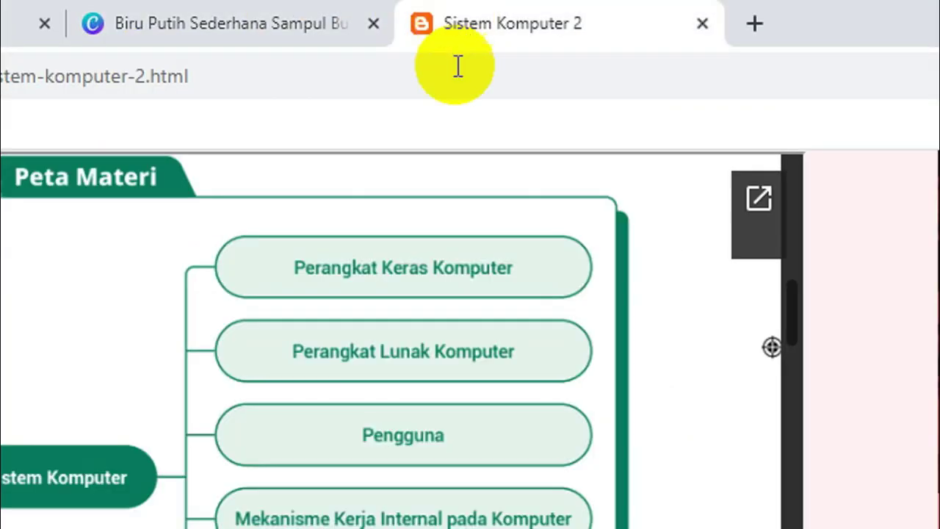
left_click_drag(296, 270, 499, 295)
key("ctrl+c")
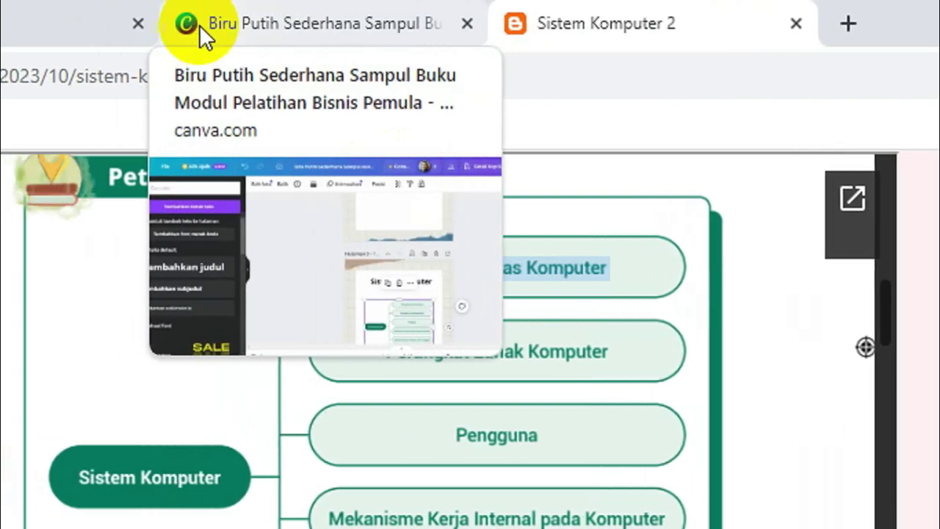
left_click(176, 24)
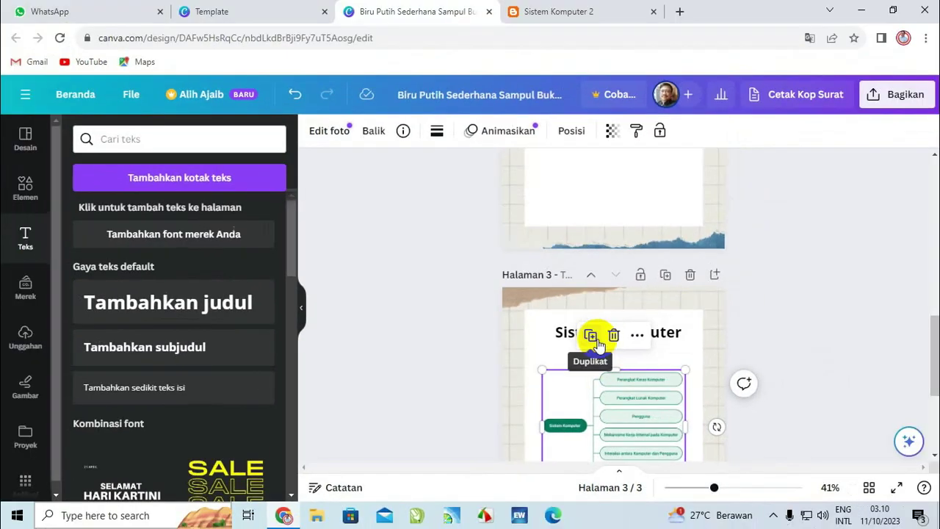
left_click(637, 335)
mouse_move(646, 325)
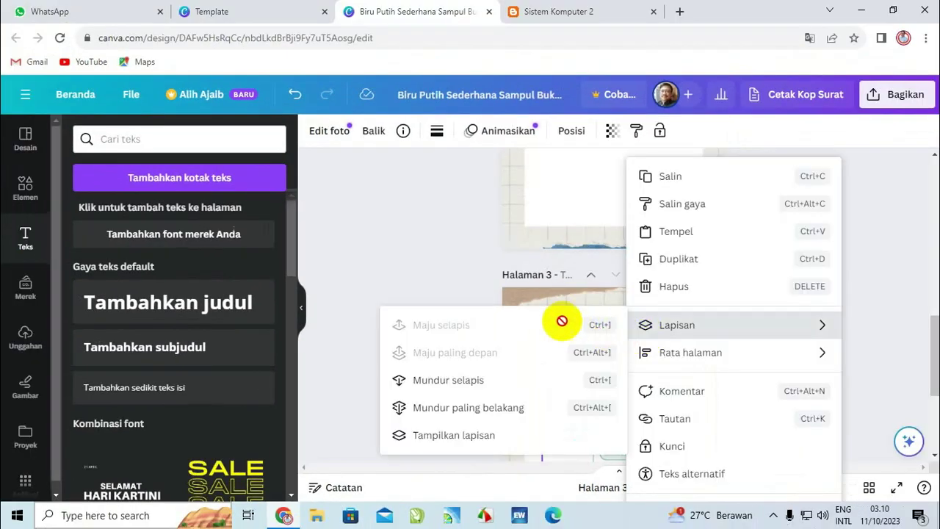
left_click(447, 278)
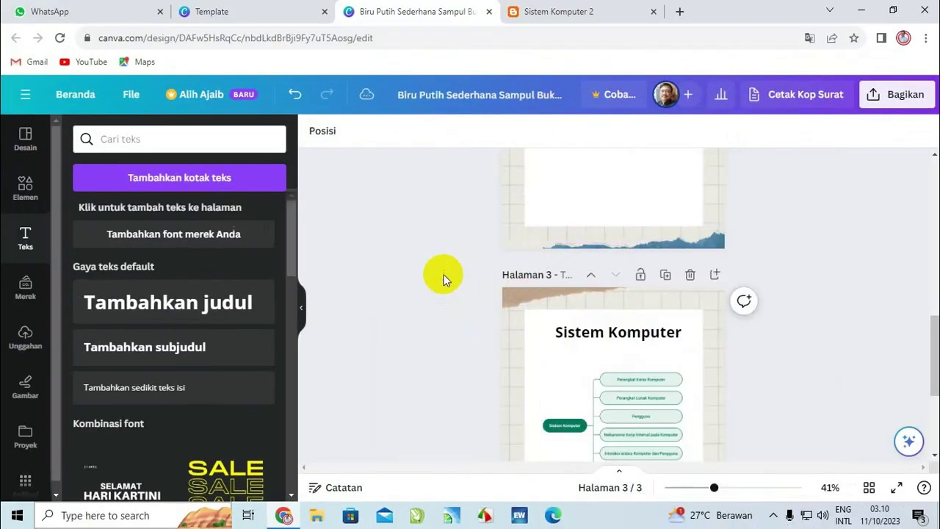
Replace the page 3 heading text with the copied "Perangkat Keras Komputer"
left_click(571, 341)
left_click_drag(558, 331, 677, 334)
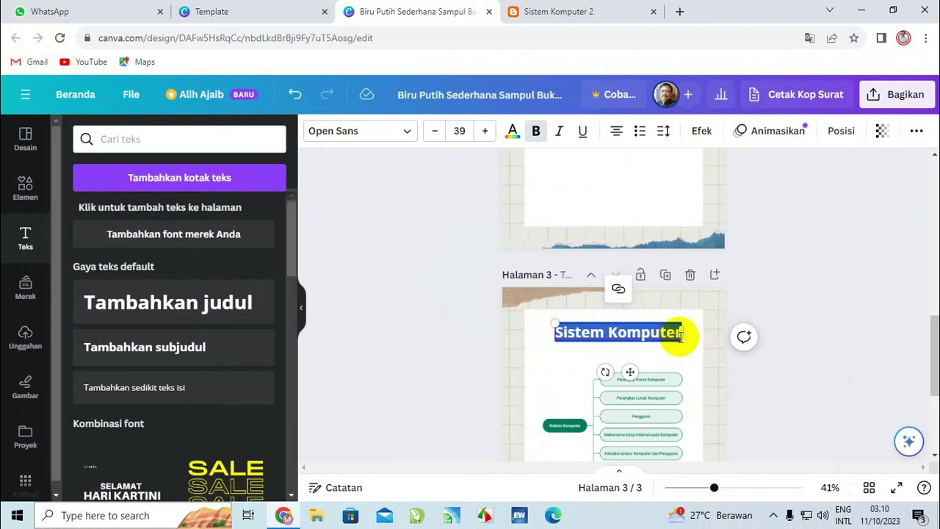
key("ctrl+v")
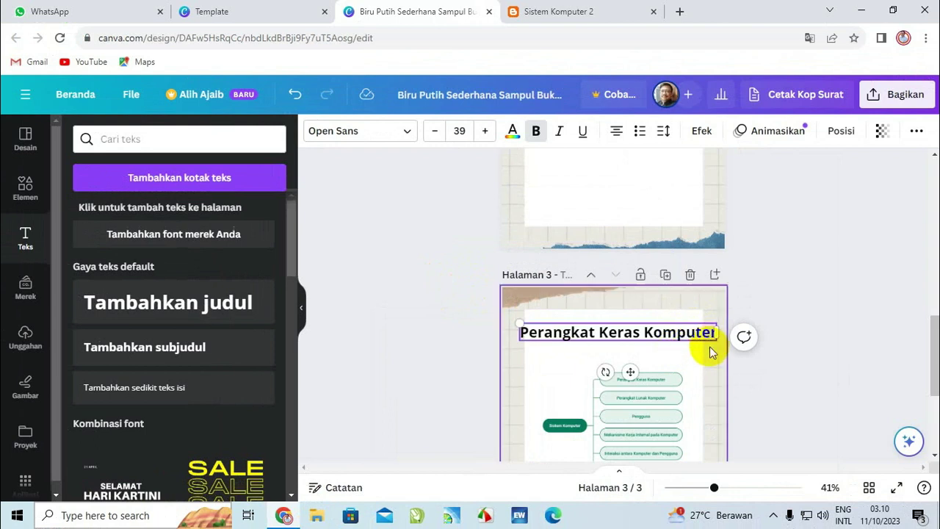
left_click(683, 343)
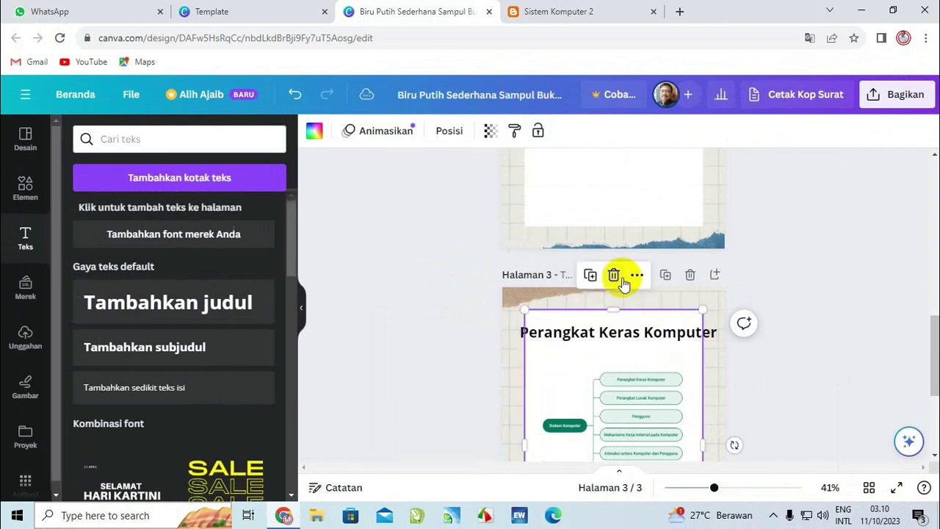
Reduce the page 3 heading's font size so it fits within the white area
left_click(556, 337)
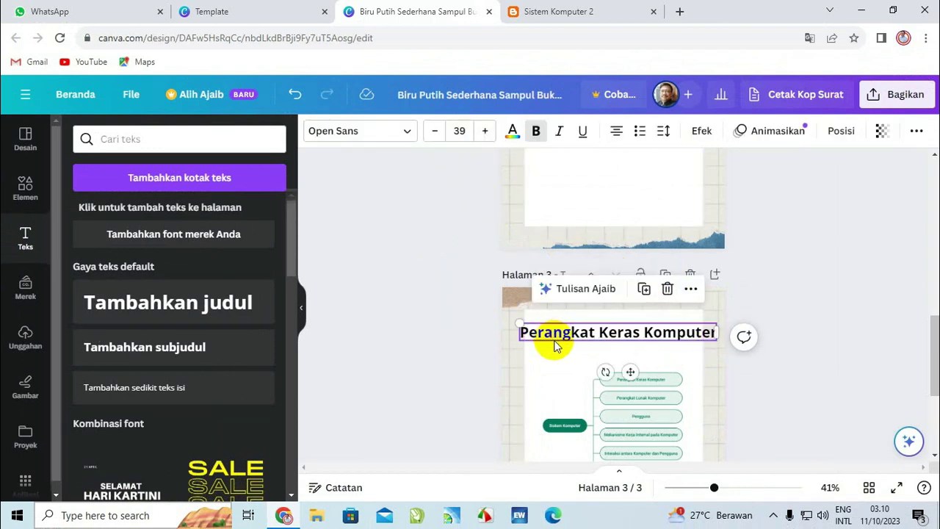
left_click(439, 133)
left_click(438, 132)
left_click(439, 132)
left_click(438, 132)
left_click(438, 133)
left_click(438, 132)
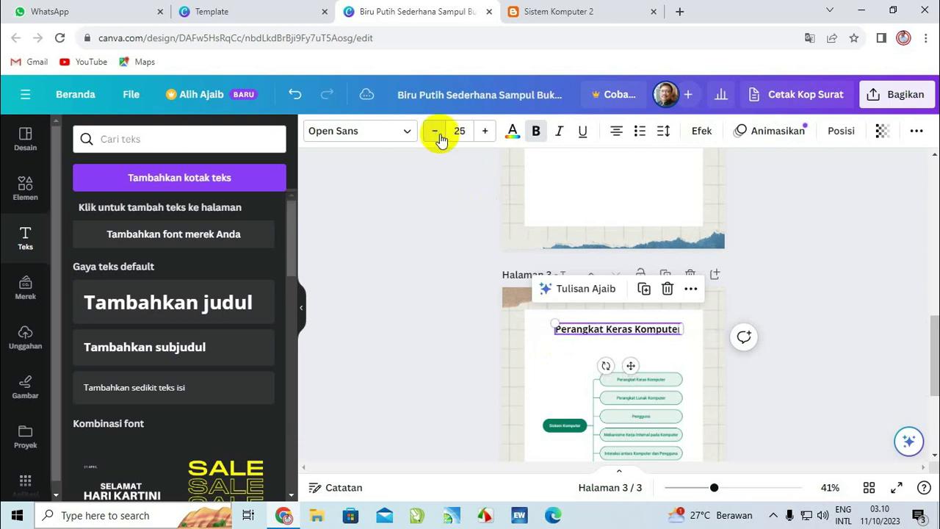
left_click(439, 132)
left_click(863, 317)
Delete the diagram from page 3 and nudge the heading slightly up and left
left_click(664, 412)
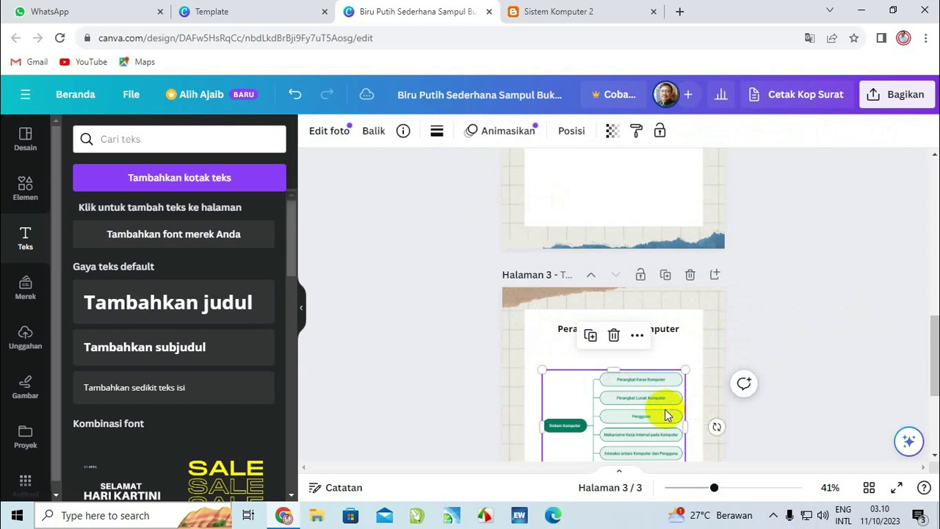
key("Delete")
mouse_move(651, 332)
left_mouse_down()
mouse_move(640, 326)
mouse_move(644, 332)
left_mouse_up()
left_click(646, 361)
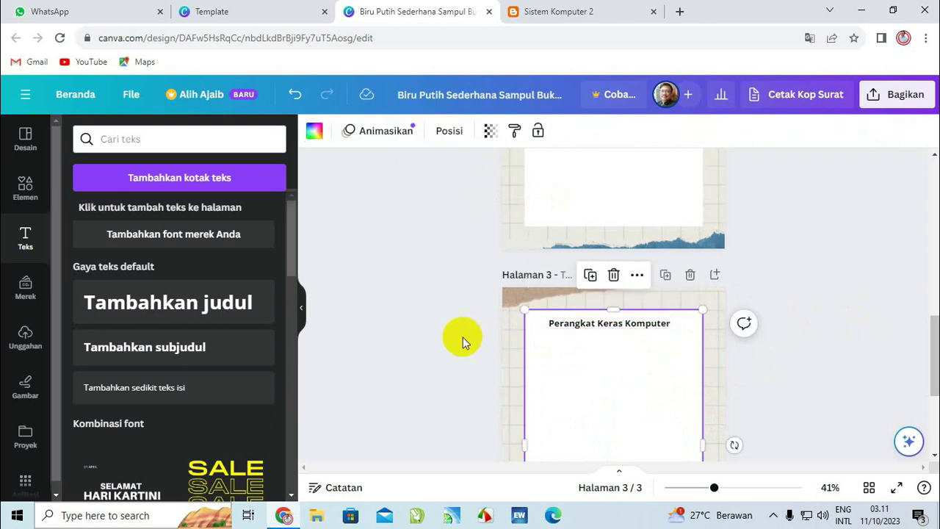
Add a default-style subheading to page 3 and place it directly below the heading
left_click(178, 348)
left_click(628, 399)
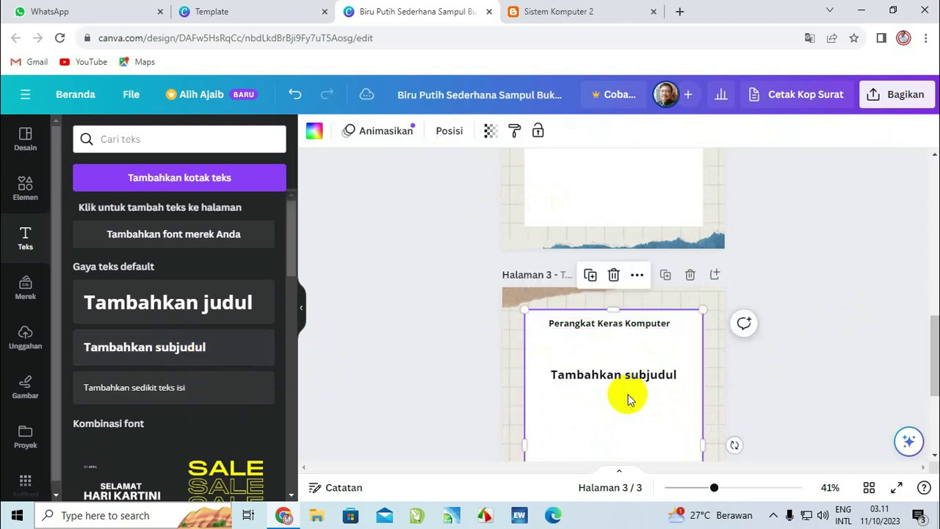
left_click_drag(621, 384, 614, 347)
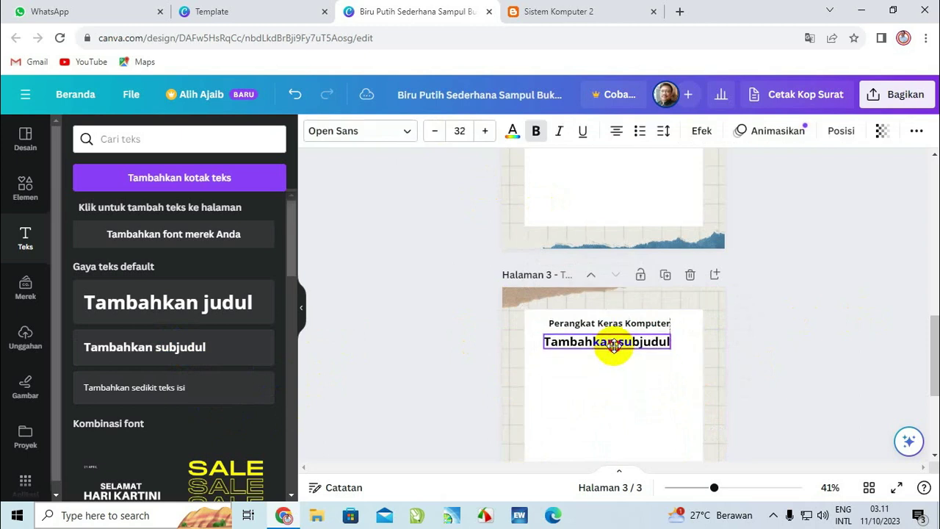
Reduce the subheading's font size to 25
left_click(436, 132)
left_click(436, 132)
left_click(435, 132)
left_click(436, 132)
left_click(436, 131)
left_click(435, 132)
left_click(435, 132)
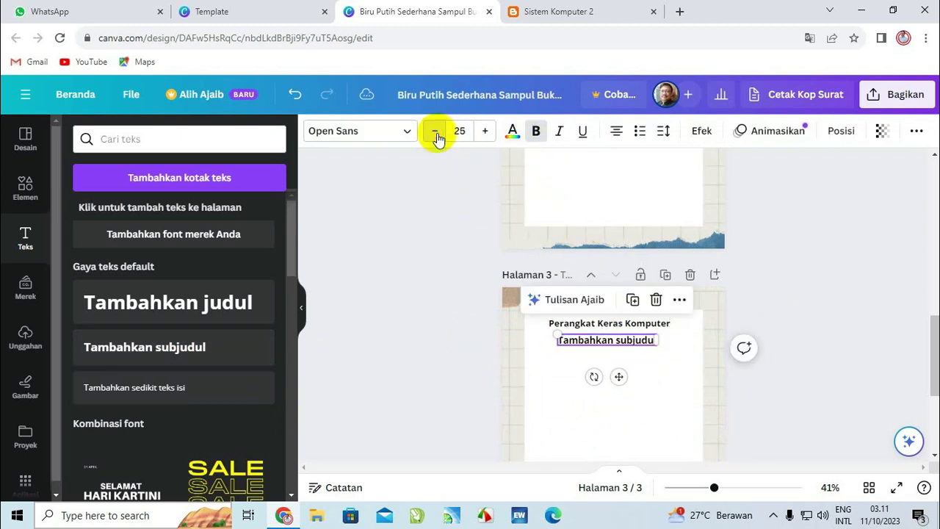
Replace the subheading's placeholder text with a numbered list whose first item is "Keyboard"
double_click(573, 343)
key("BackSpace")
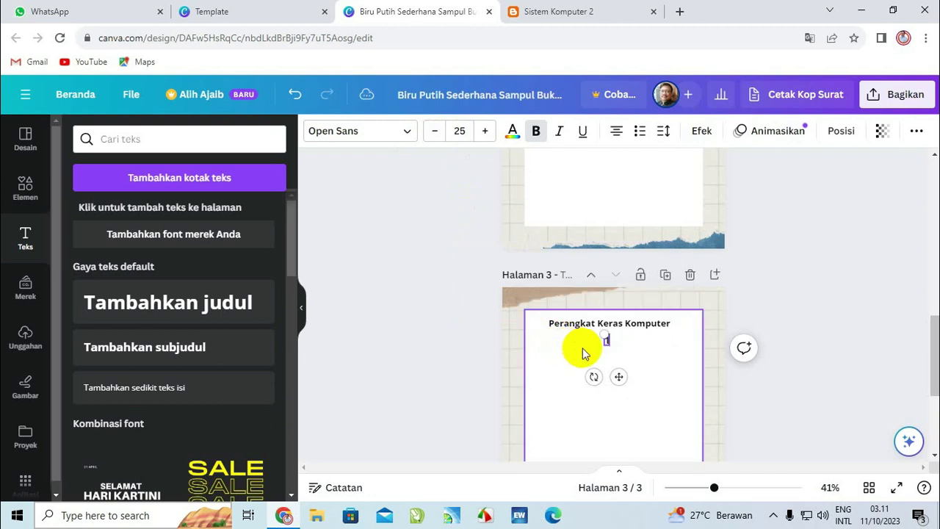
key("ctrl+shift+7")
type("Keyboard")
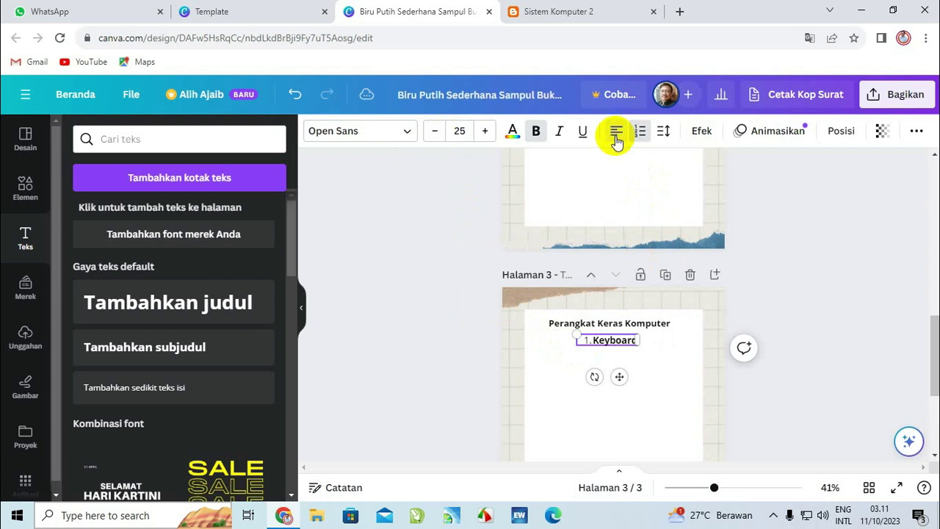
Add a new line after the "Keyboard" item and remove the list numbering from that line
double_click(629, 339)
left_click(639, 345)
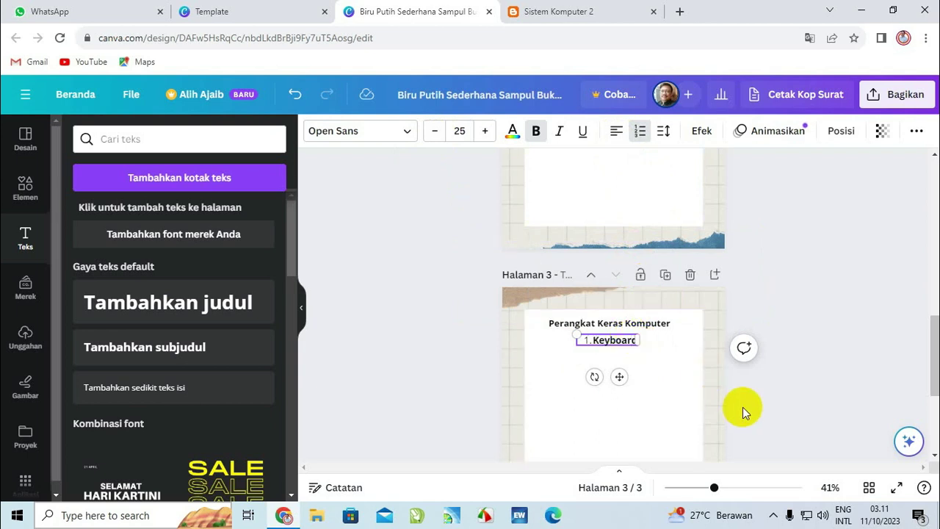
key("Return")
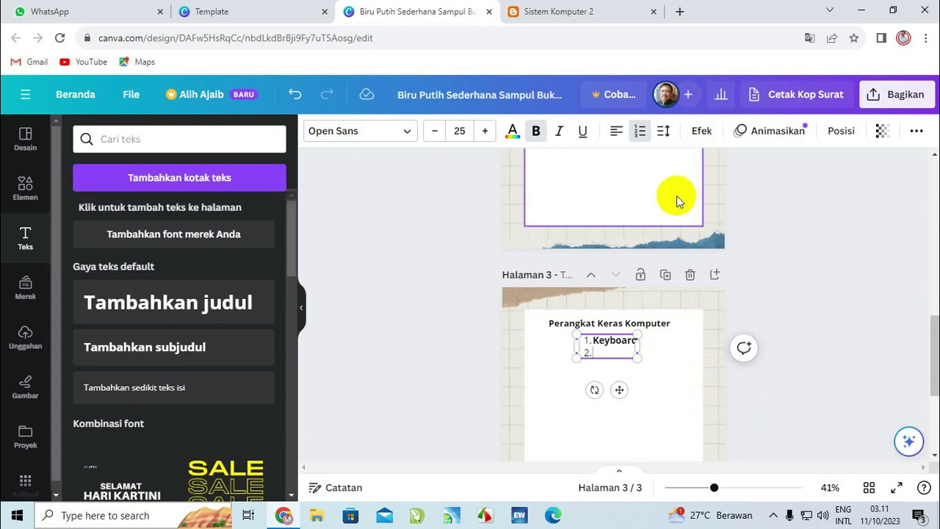
left_click(640, 132)
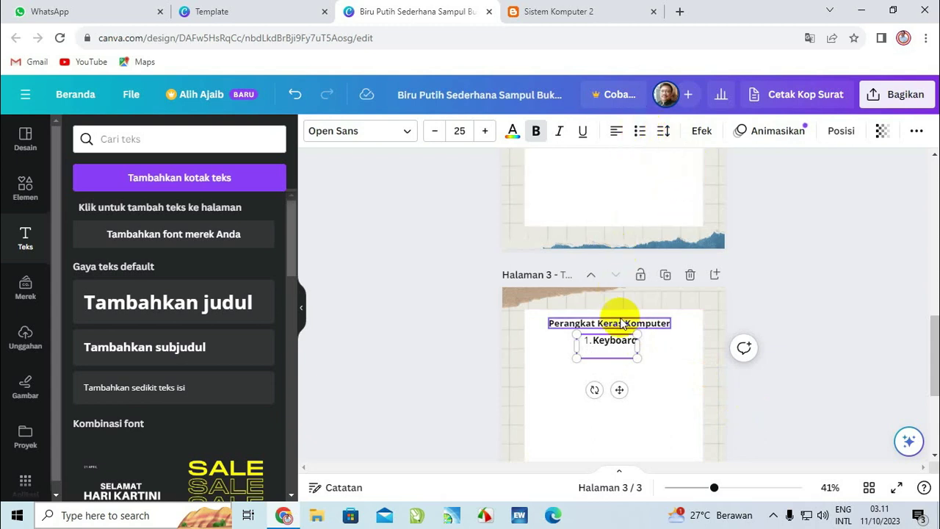
Switch to the Sistem Komputer 2 web page and copy the full Keyboard definition paragraph, from "Keyboard atau papan ketik" to "dan lain-lain."
left_click(522, 11)
scroll(329, 379, "down", 8)
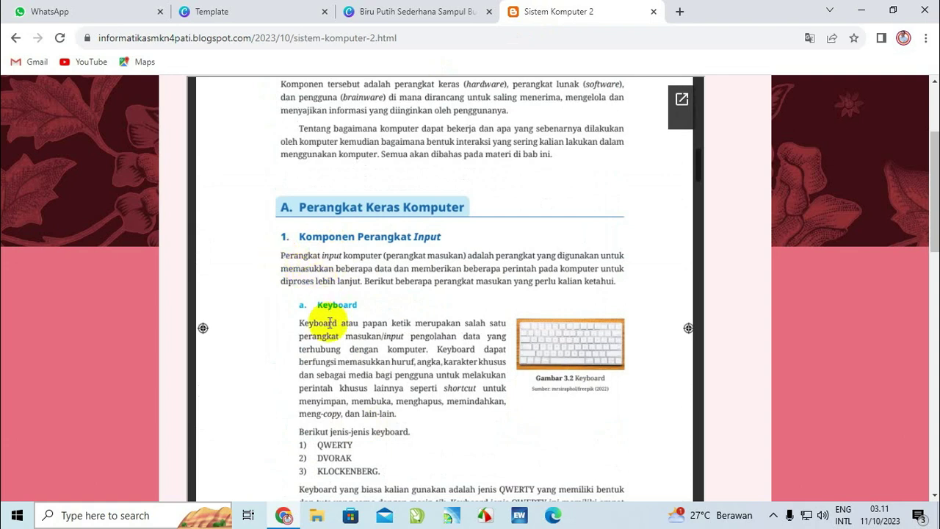
left_click_drag(298, 324, 438, 345)
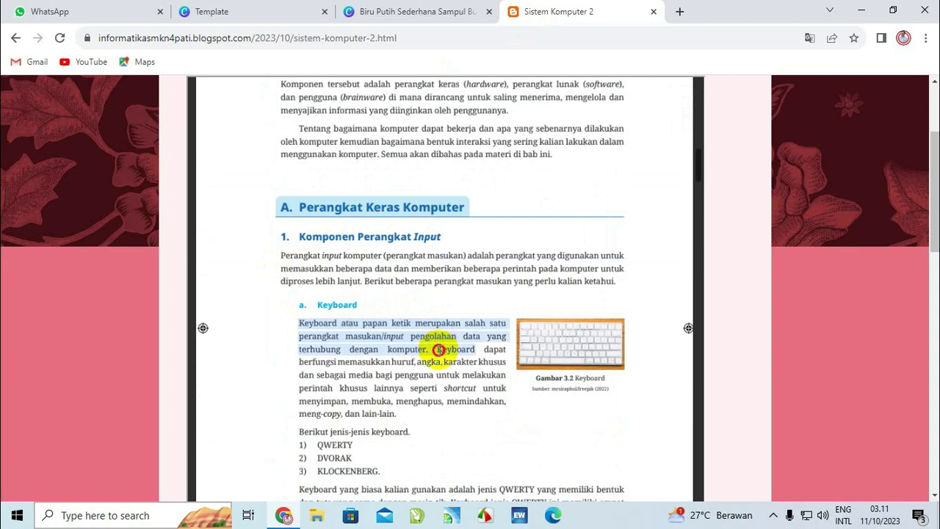
left_click_drag(438, 350, 402, 413)
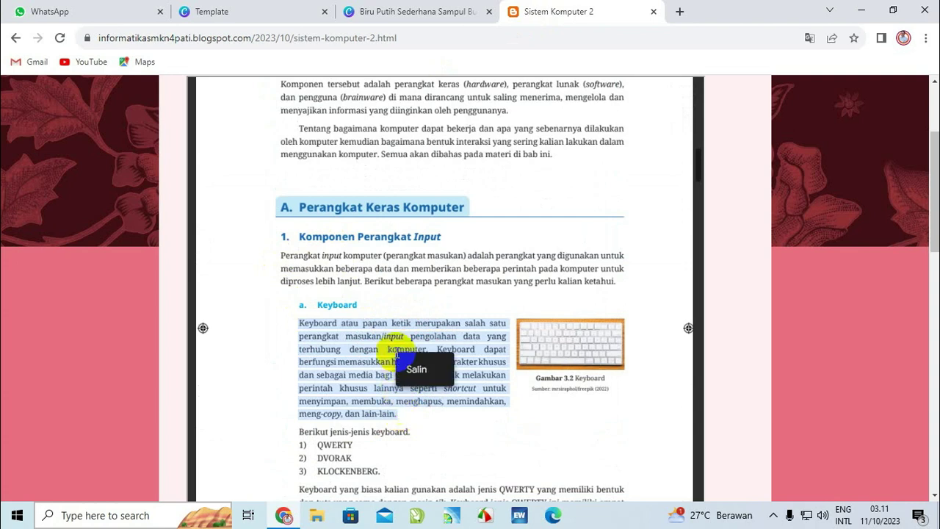
left_click(413, 373)
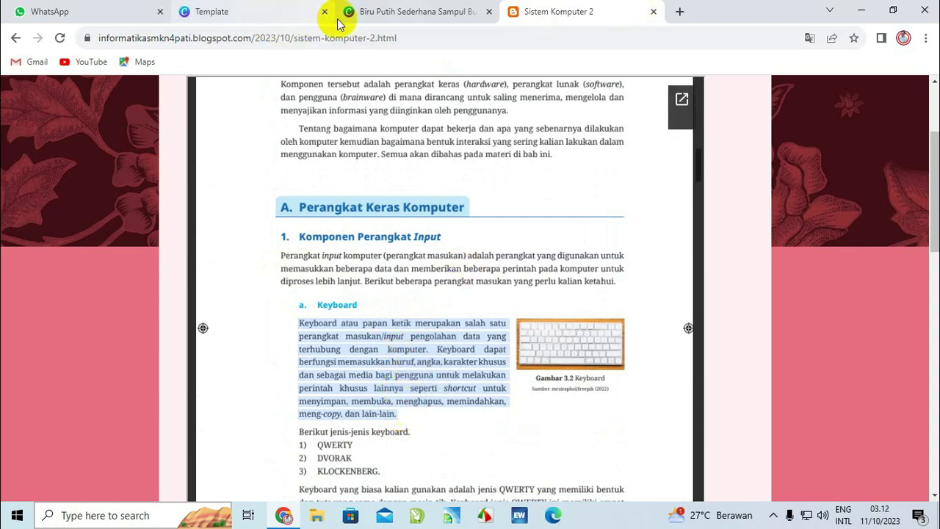
Return to the Canva design and paste the copied paragraph on the line below the "Keyboard" item on page 3
left_click(371, 16)
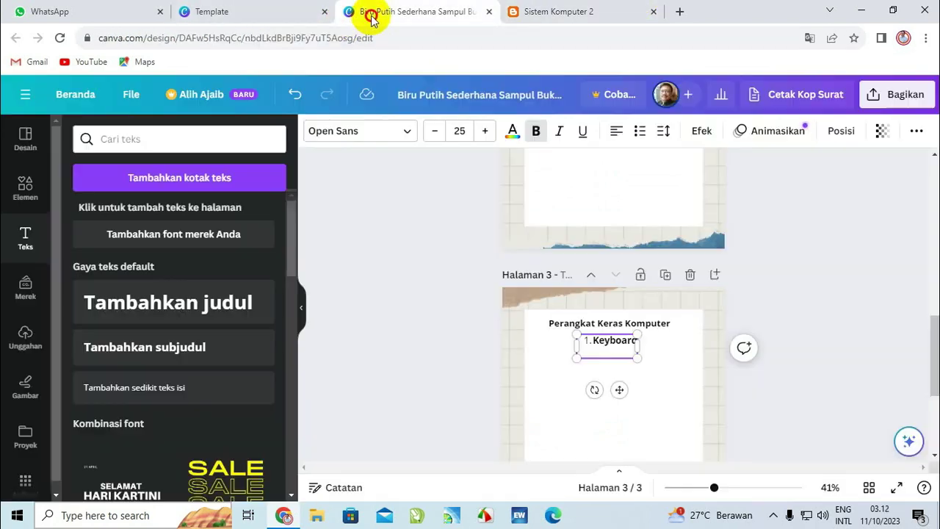
left_click(600, 353)
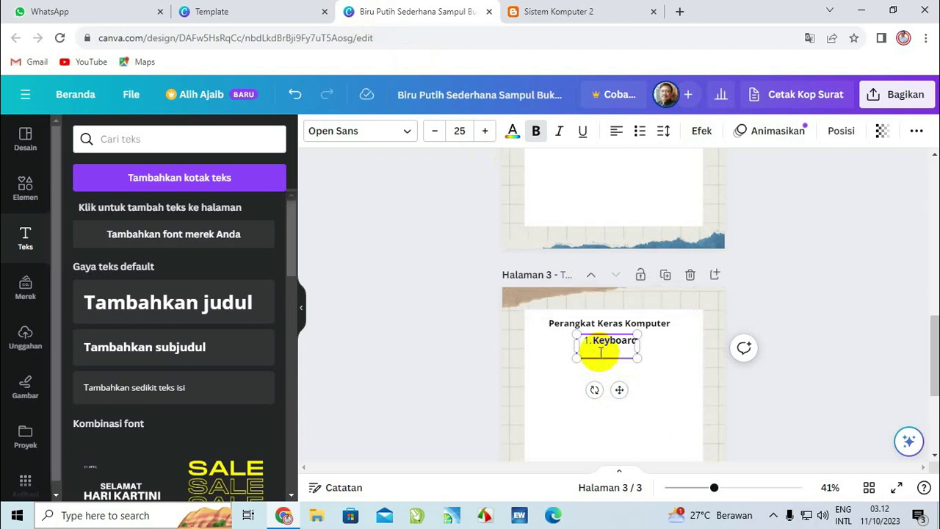
key("ctrl+v")
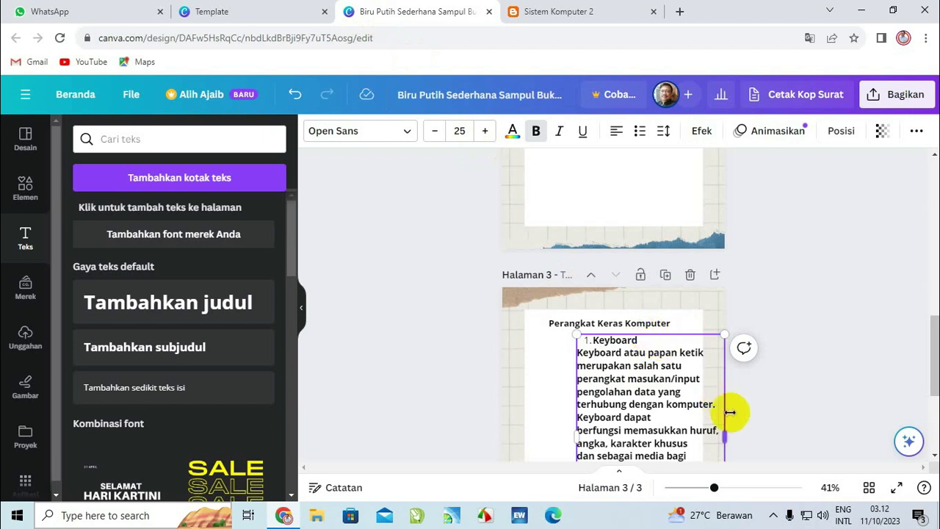
left_click(762, 393)
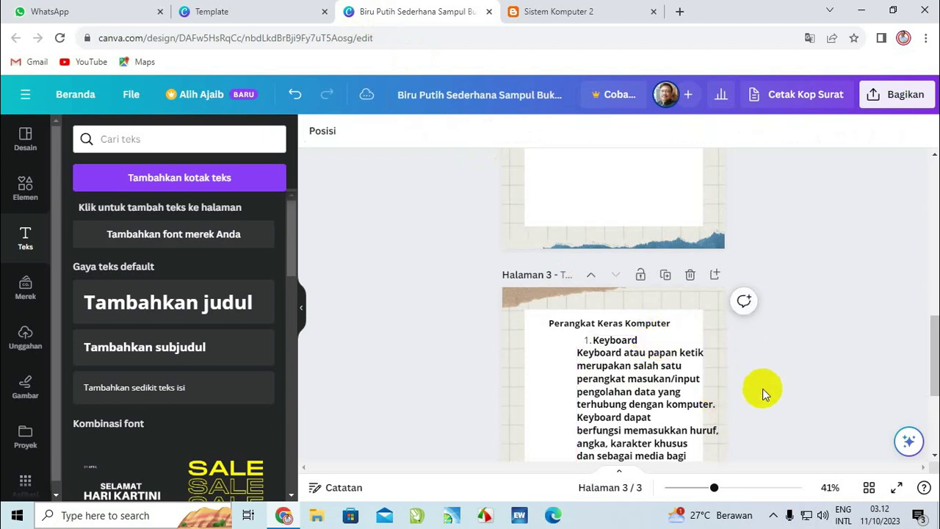
Move the Keyboard text box sideways so it fits inside the white area of page 3
left_click(676, 390)
left_click_drag(671, 393, 648, 393)
scroll(819, 371, "down", 3)
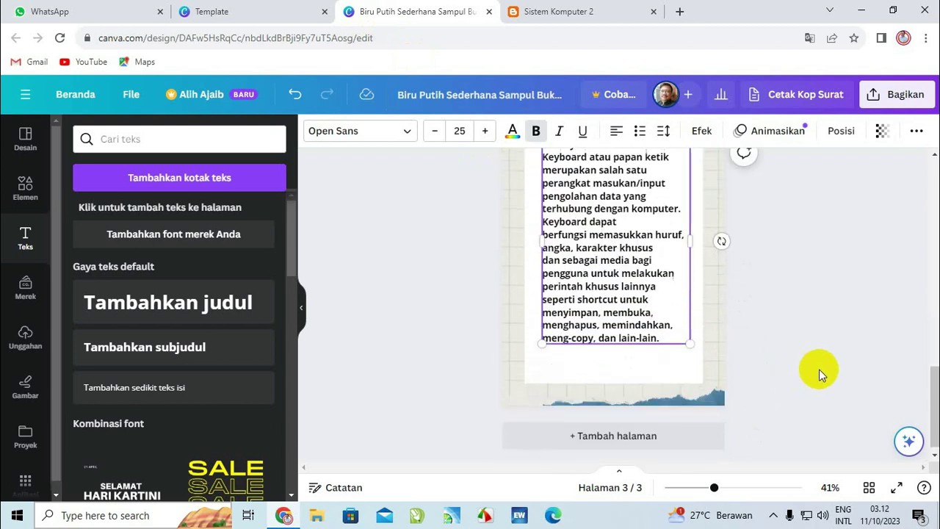
scroll(630, 352, "up", 1)
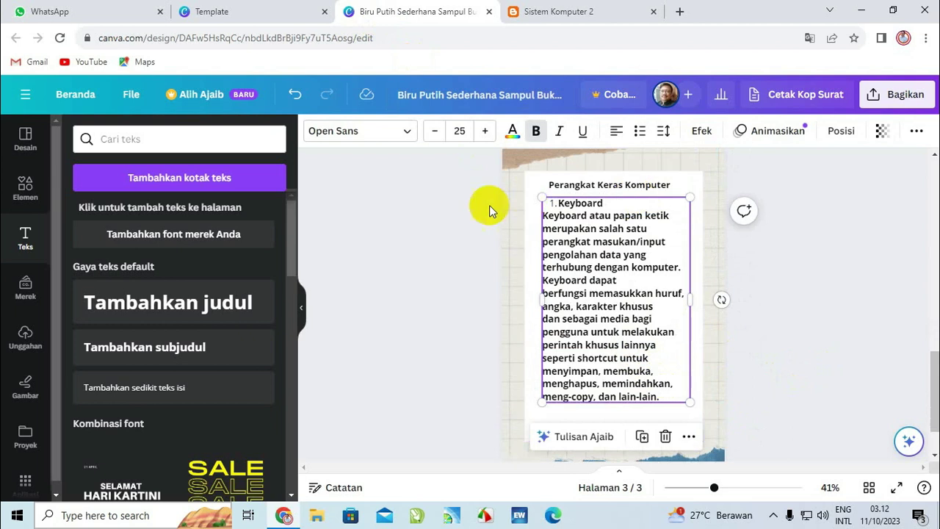
Reduce the font size of the Keyboard text box to 14
left_click(437, 132)
left_click(436, 131)
left_click(436, 132)
left_click(436, 132)
left_click(436, 131)
left_click(435, 131)
left_click(436, 131)
left_click(435, 131)
left_click(436, 131)
left_click(435, 131)
left_click(435, 131)
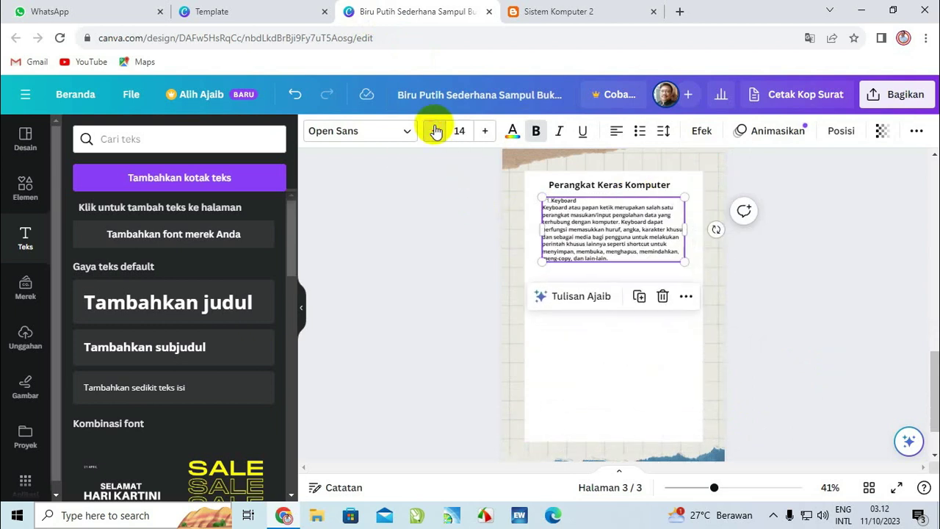
left_click(892, 281)
Shift the "Perangkat Keras Komputer" heading slightly down, just above the Keyboard text
left_click(591, 185)
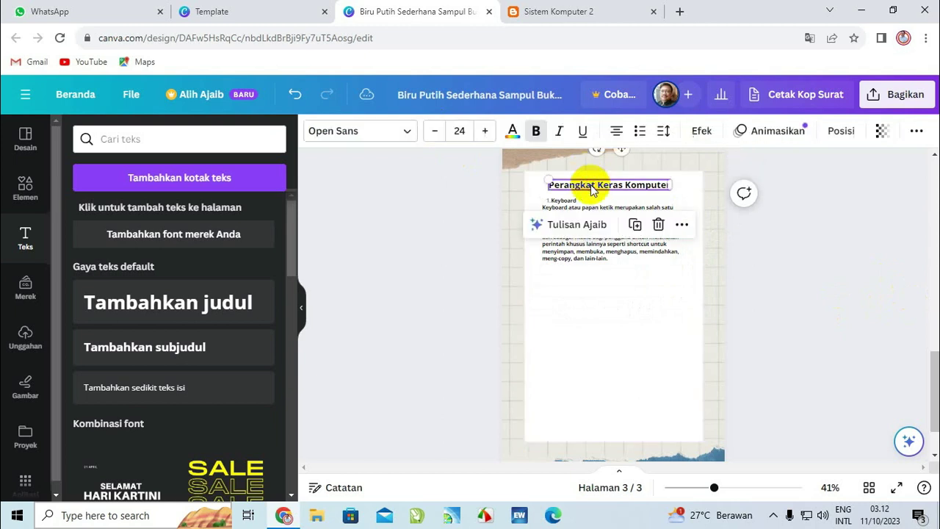
left_click(746, 233)
left_click(651, 190)
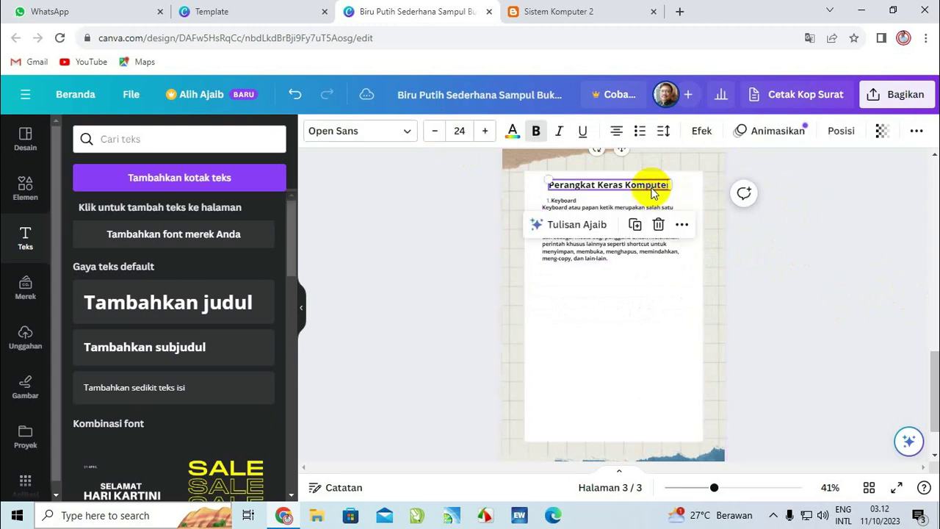
Add a square shape, reshape it into a wide thin bar behind the "Perangkat Keras Komputer" heading, and centre the heading on it
left_click(20, 195)
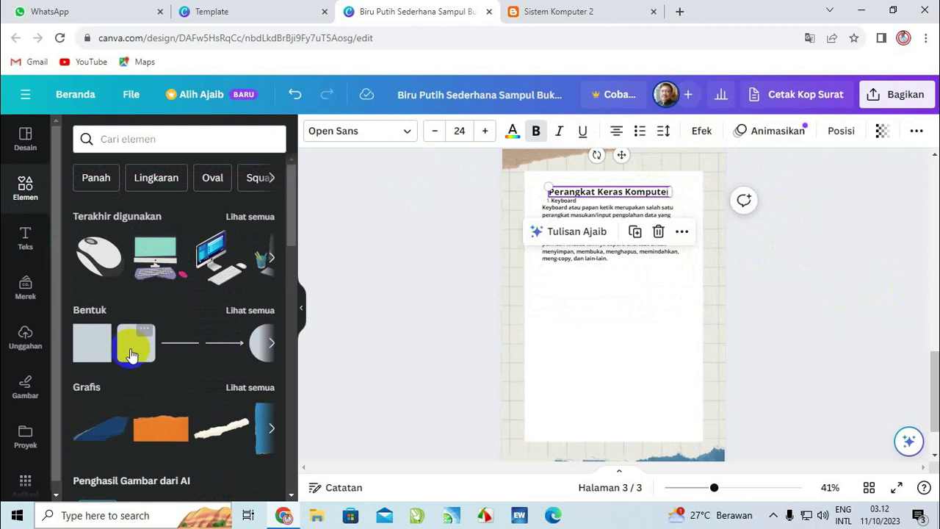
mouse_move(98, 348)
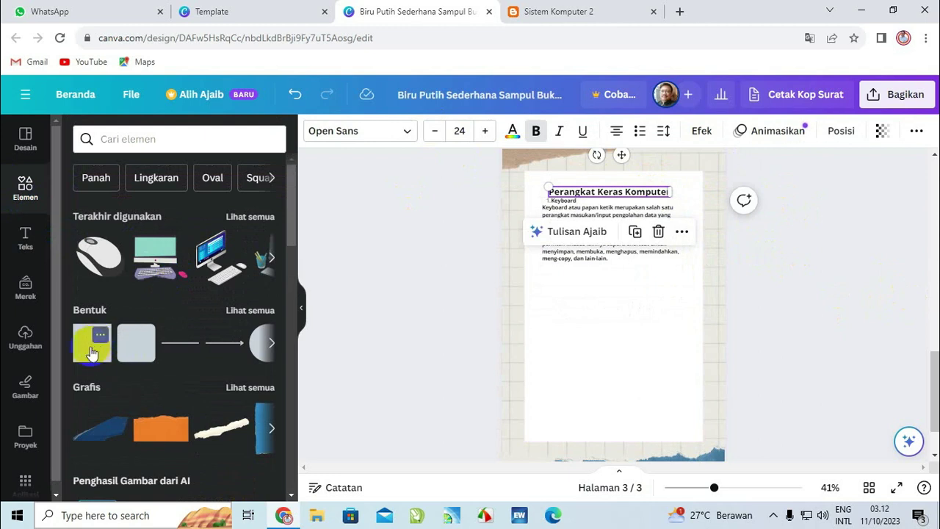
left_click(91, 354)
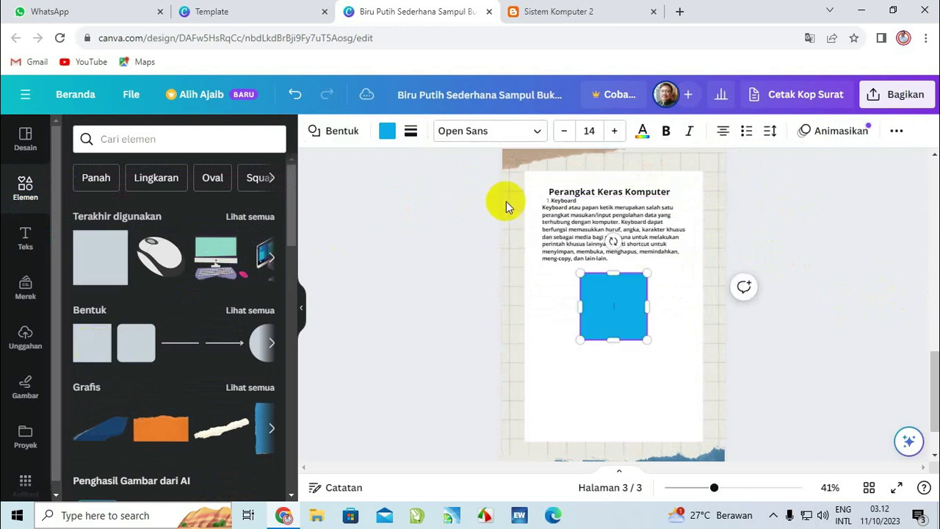
left_click(598, 303)
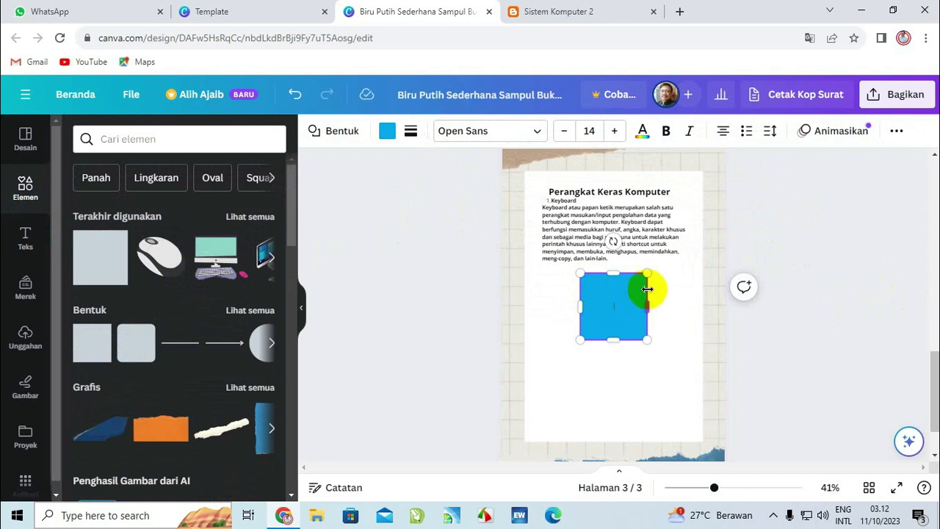
left_click(647, 331)
left_click_drag(642, 330, 684, 204)
left_click_drag(616, 239, 609, 177)
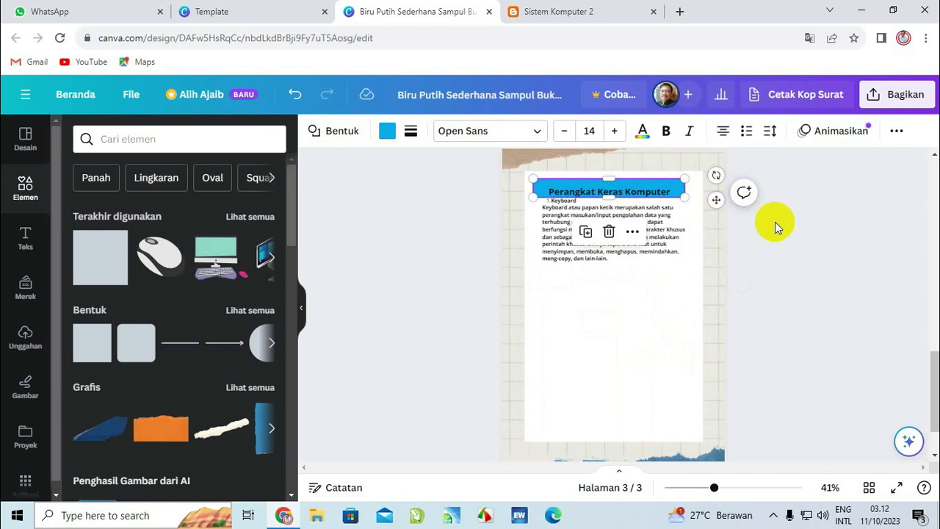
double_click(640, 188)
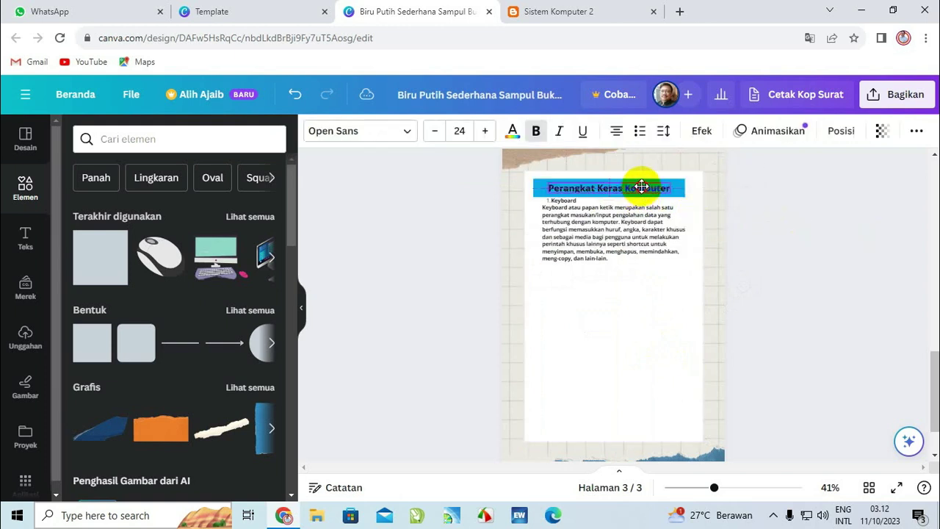
left_click(767, 211)
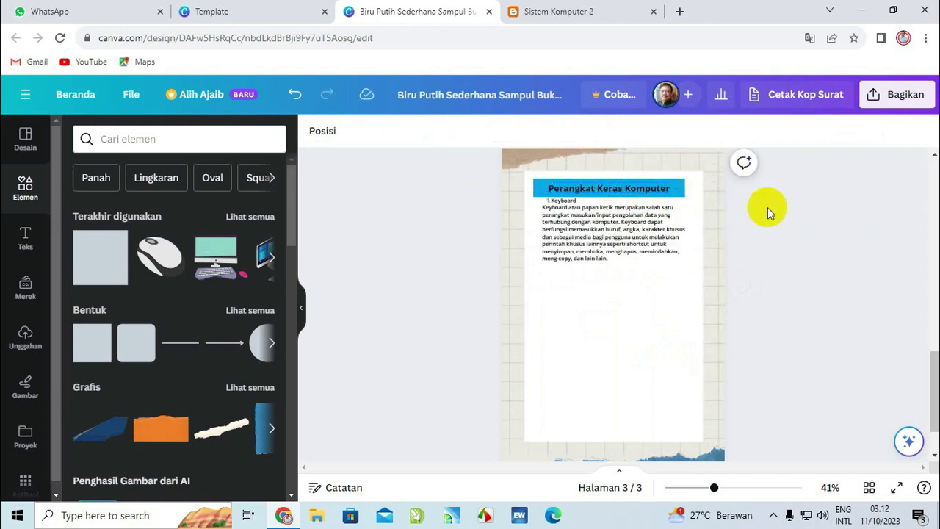
Move the Keyboard text box just below the blue bar, aligned to its left edge, and widen it to match the bar
left_click(602, 237)
left_click_drag(603, 237, 594, 248)
left_click(817, 267)
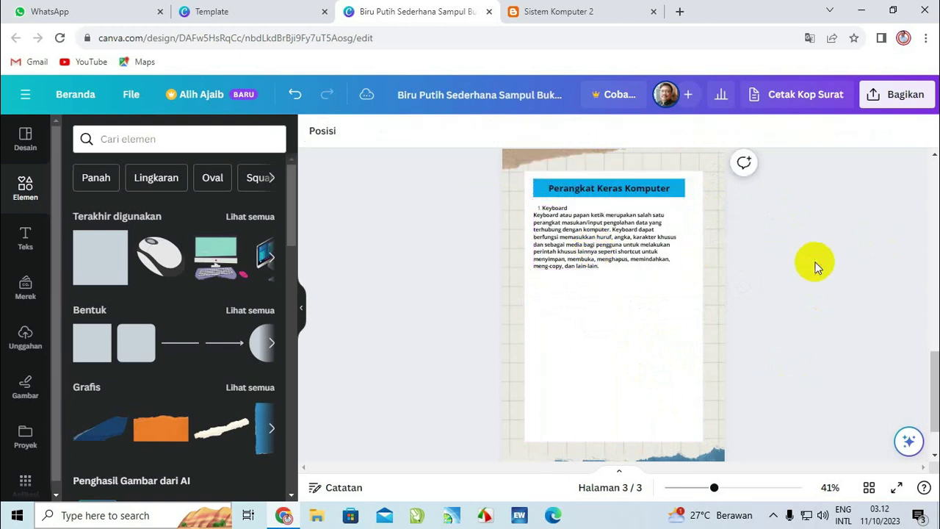
left_click(673, 243)
left_click_drag(676, 235, 686, 235)
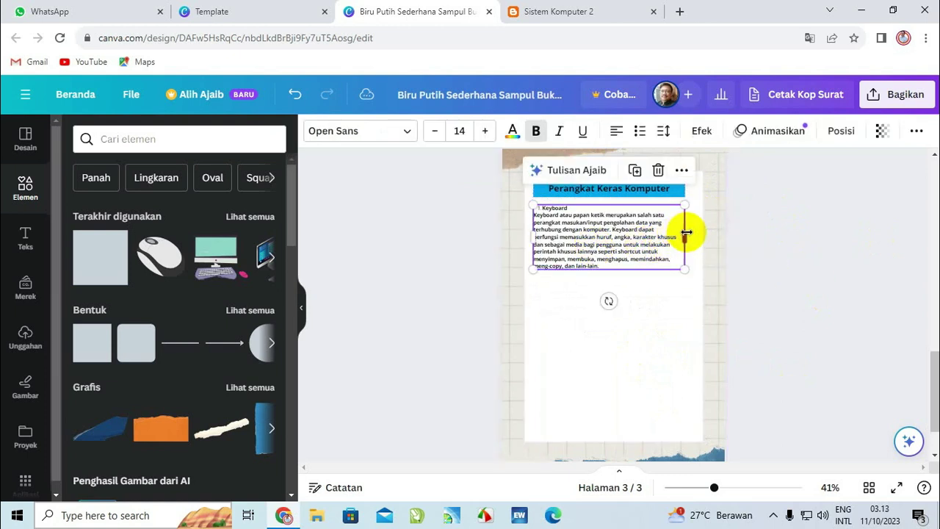
left_click(709, 277)
left_click(644, 244)
left_click(843, 298)
left_click(624, 242)
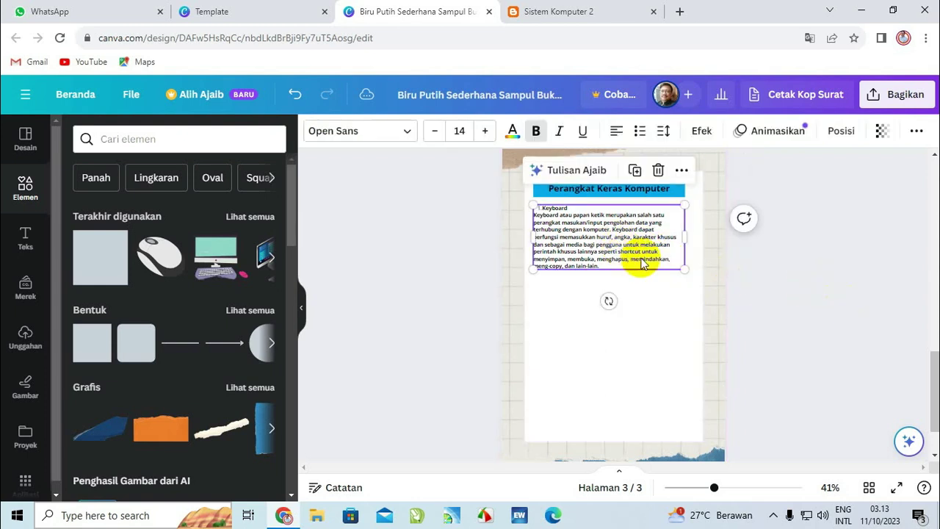
left_click(682, 309)
Search the elements for "keyboard komputer" and browse the photo results for a keyboard picture
left_click(140, 140)
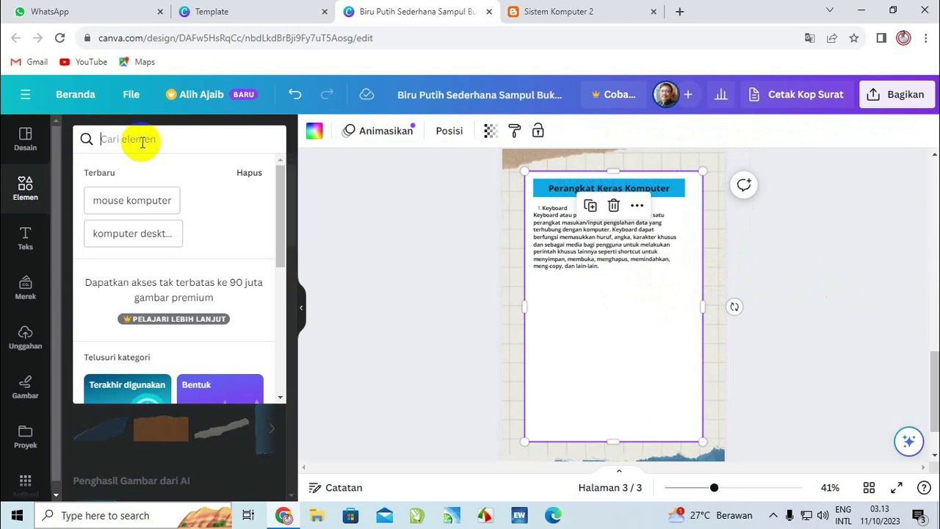
type("keybo")
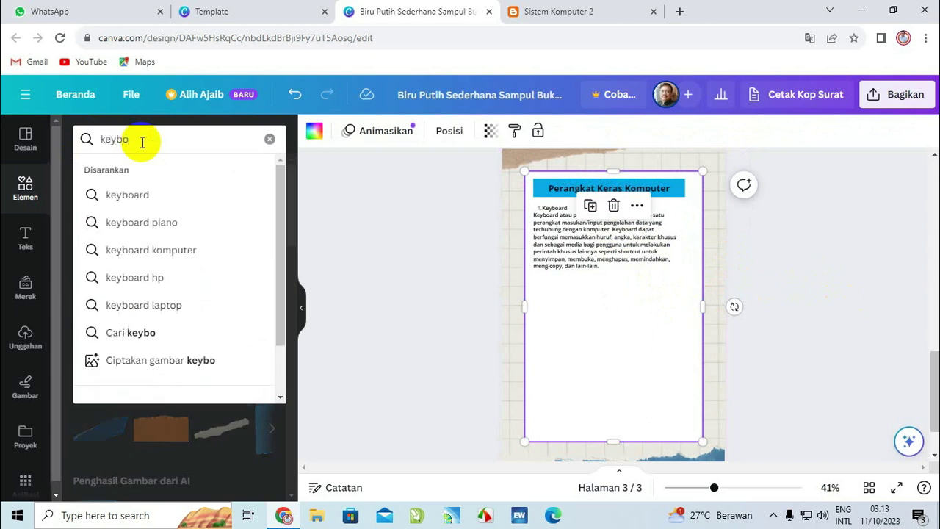
left_click(177, 249)
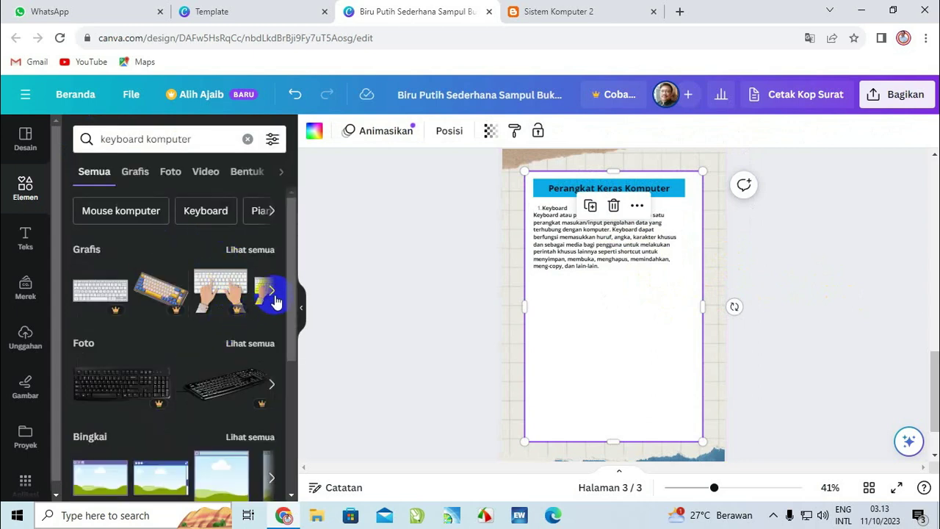
left_click(272, 388)
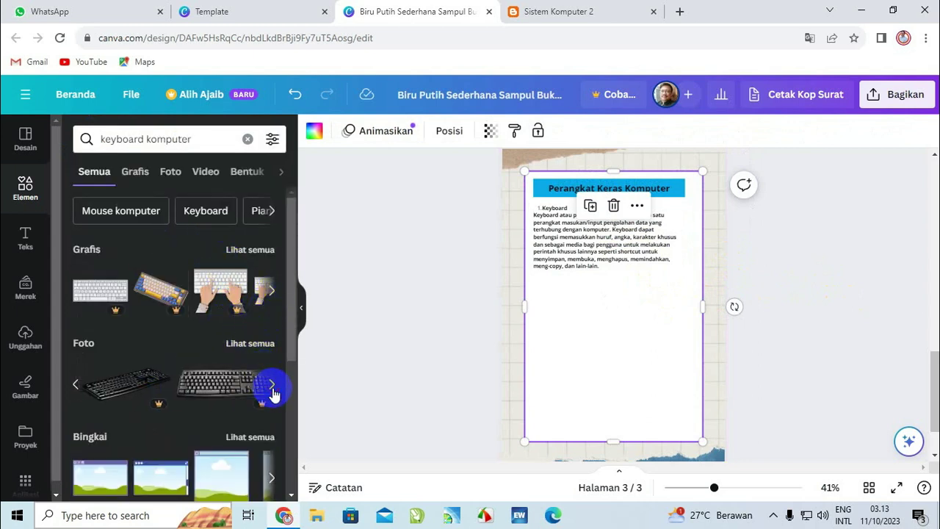
left_click(272, 387)
left_click(272, 387)
left_click(272, 388)
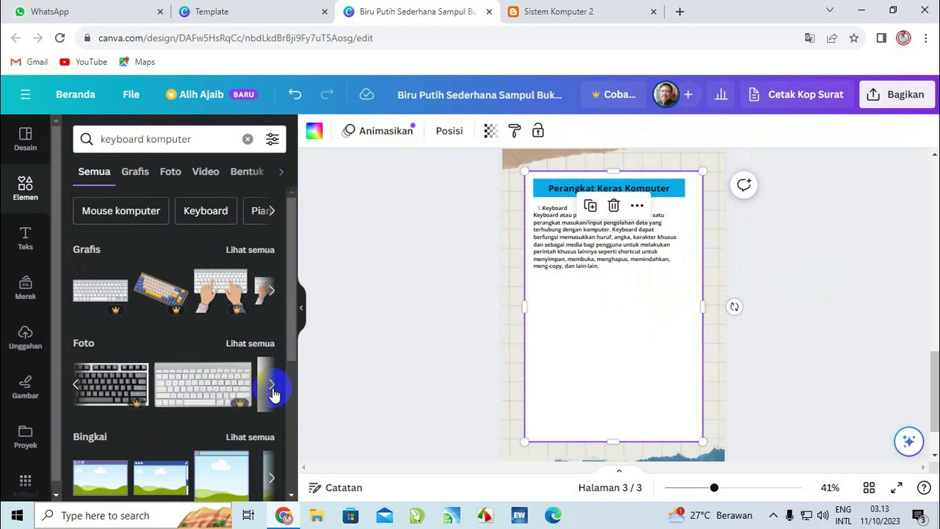
left_click(271, 387)
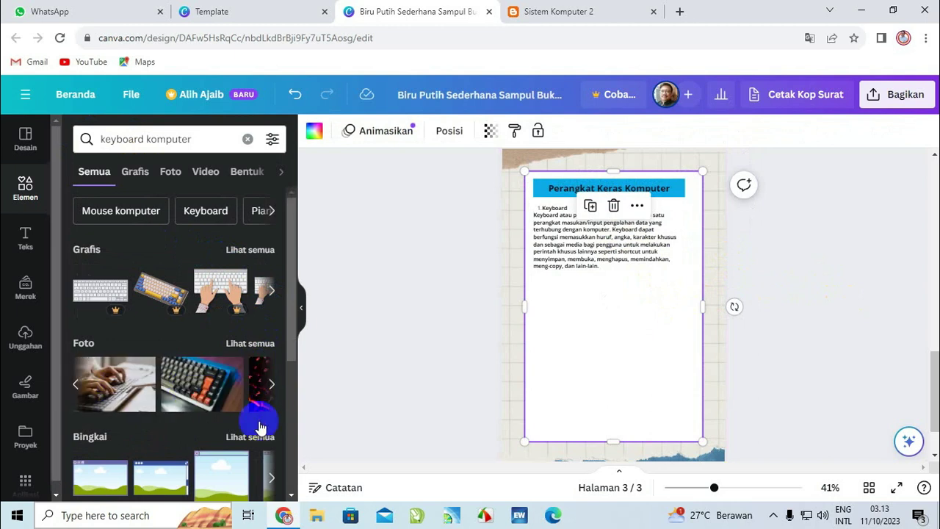
Add the photo of the keyboard with orange keys, shrink it to about half the white area's width, and place it below the text
left_click(229, 405)
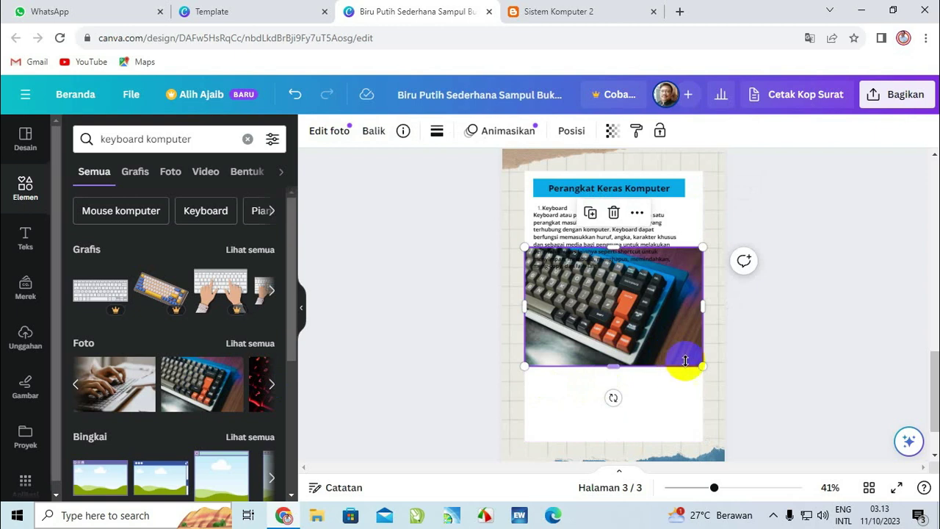
left_click_drag(702, 366, 649, 340)
left_click(786, 349)
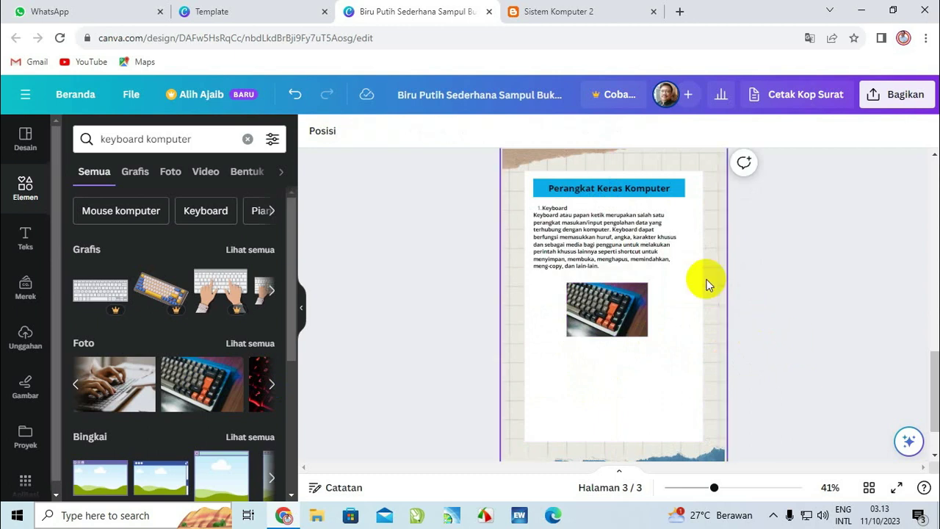
Duplicate the Keyboard text box and place the copy below the keyboard photo
left_click(643, 249)
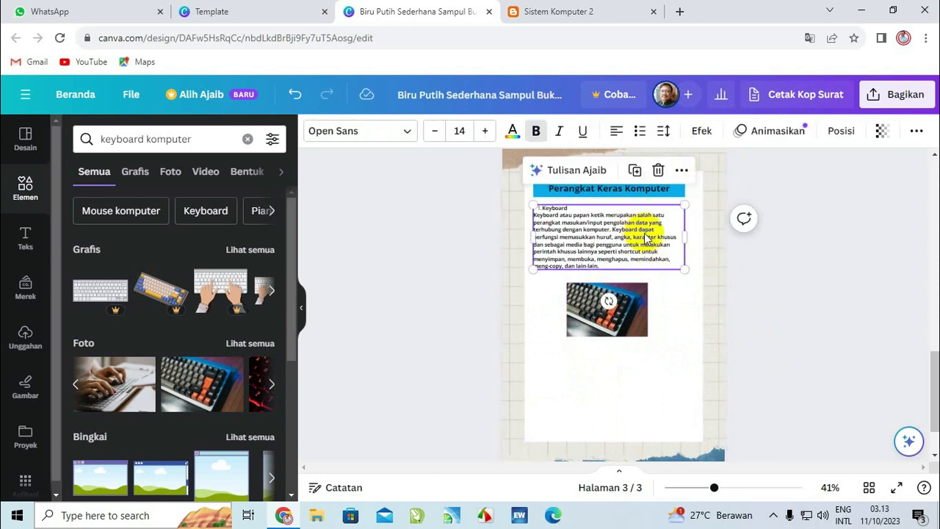
left_click(635, 172)
left_click_drag(624, 237, 617, 378)
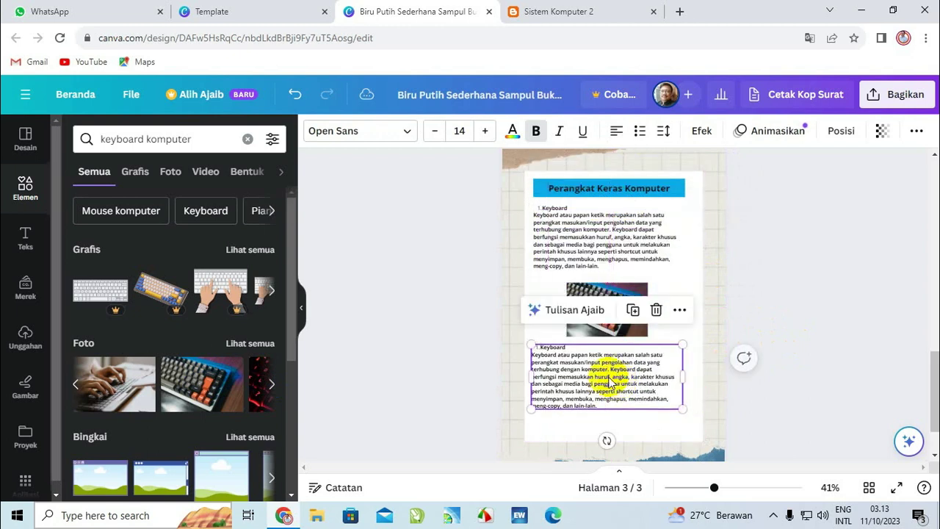
Delete the "Keyboard" title line from the duplicated text box
double_click(573, 348)
double_click(575, 348)
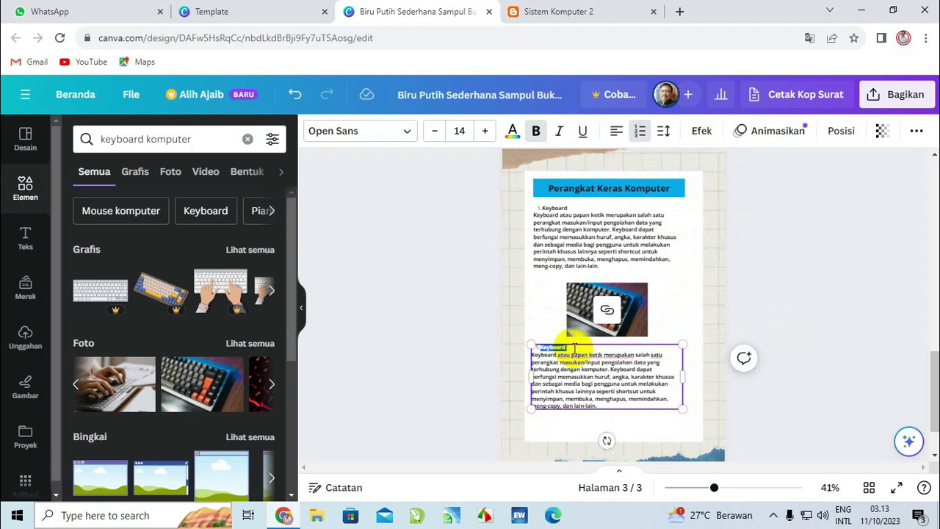
key("BackSpace")
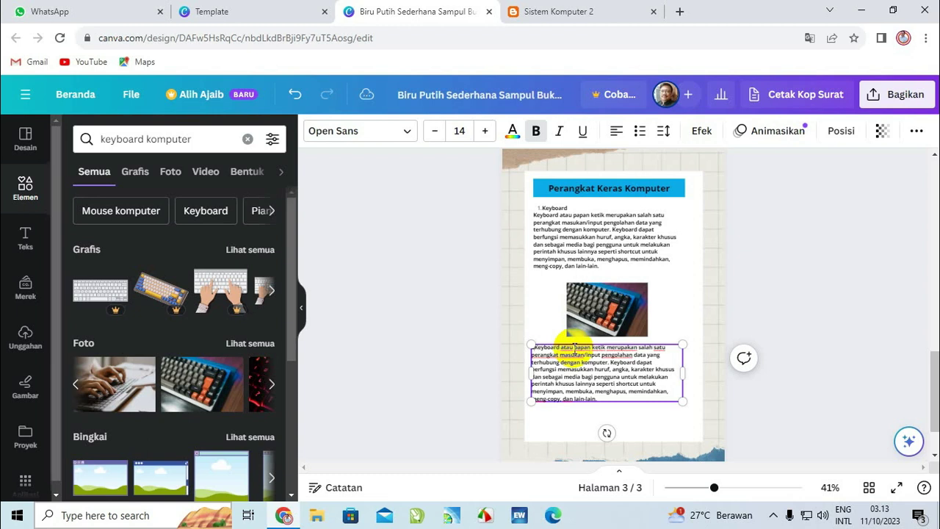
Replace the duplicated keyboard paragraph below the photo with the numbered heading "Mouse" and start a new line under it
type("Mouse")
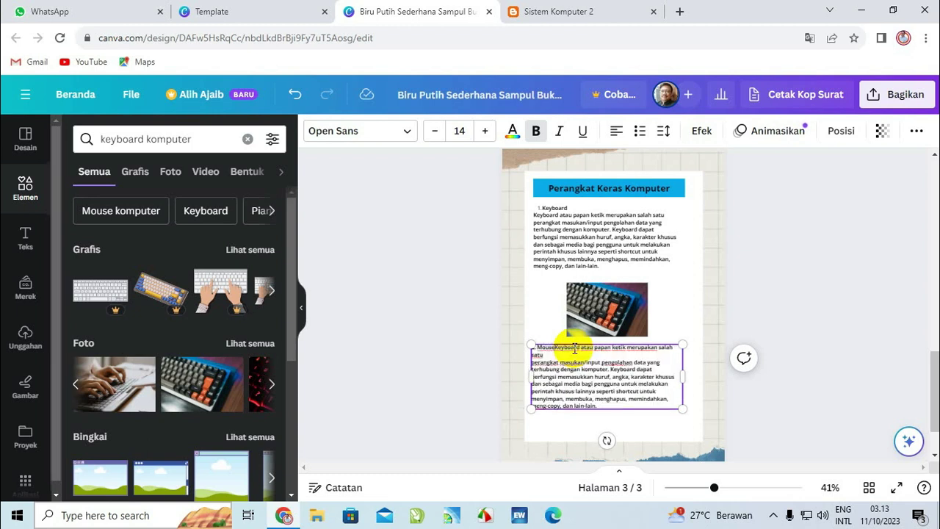
triple_click(590, 346)
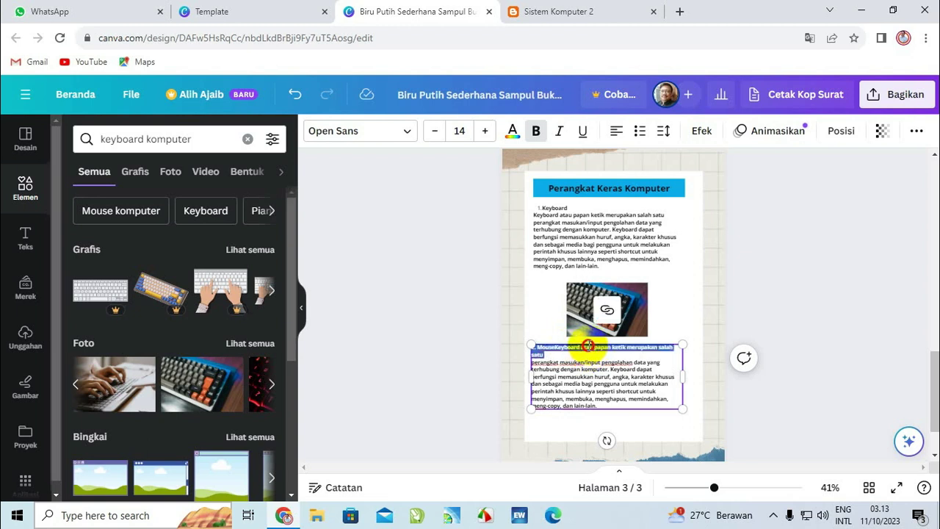
key("shift+Down")
key("shift+Down")
key("shift+Down")
key("shift+Down")
key("shift+Down")
key("shift+Down")
key("shift+Down")
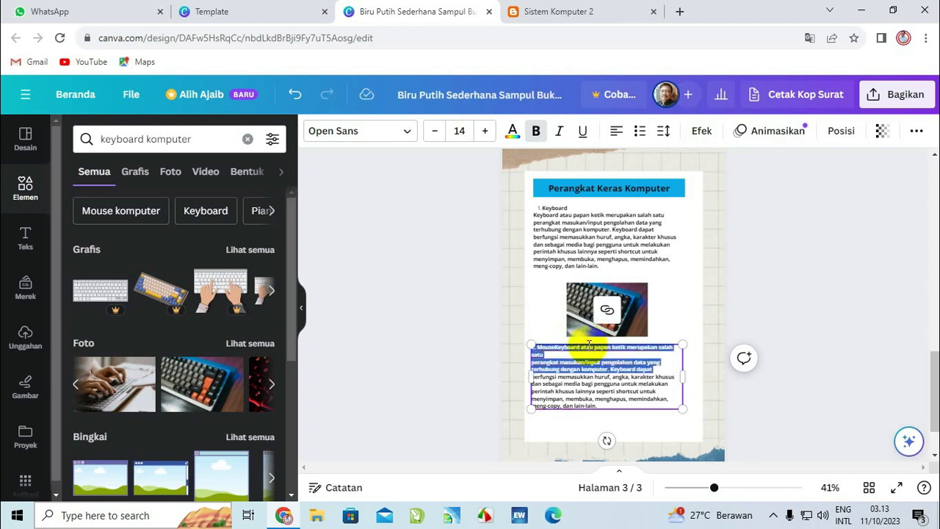
key("BackSpace")
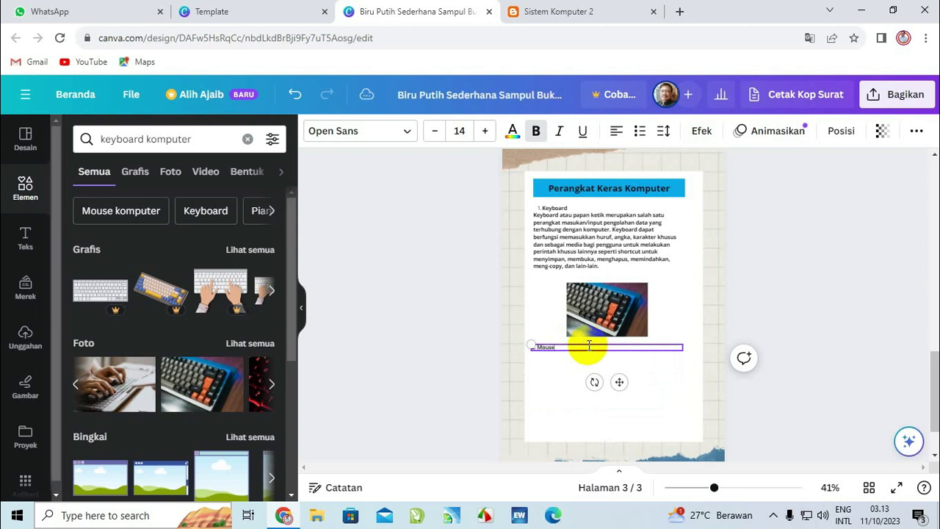
type("Mouse")
key("Return")
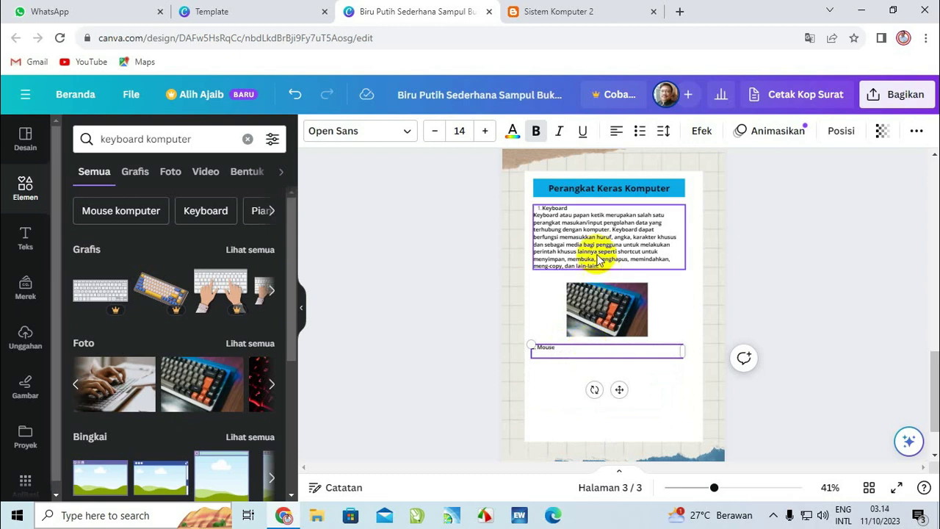
Copy the first paragraph about the Mouse from the Sistem Komputer 2 page and paste it under the "Mouse" heading
left_click(566, 11)
scroll(416, 325, "down", 7)
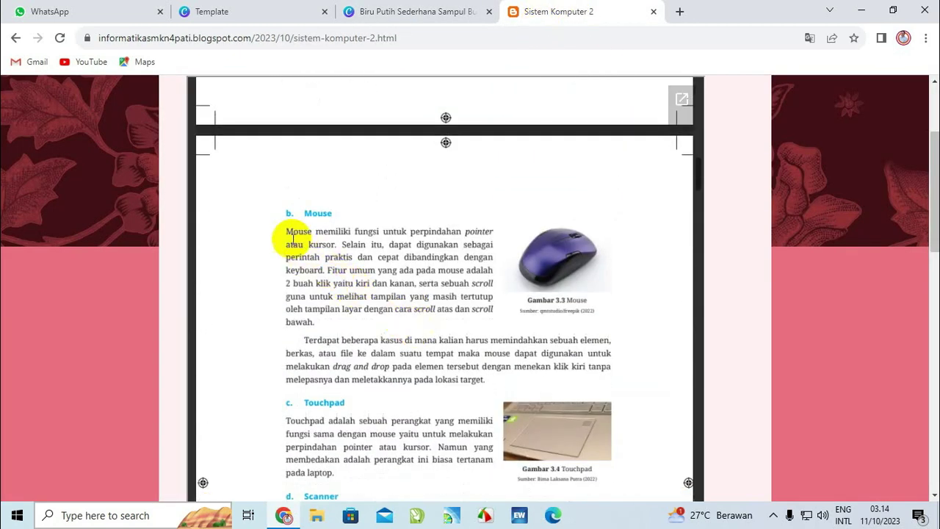
left_click_drag(286, 231, 332, 320)
key("ctrl+c")
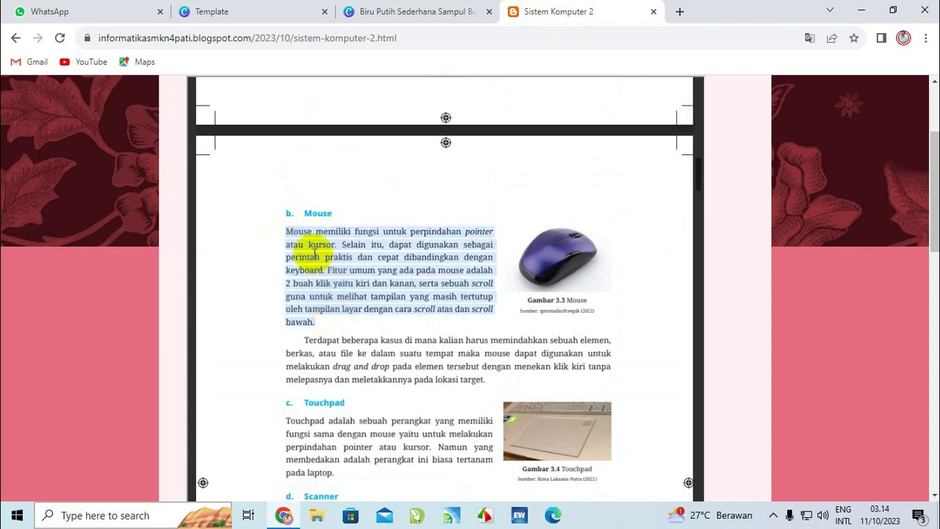
left_click(372, 13)
left_click(555, 355)
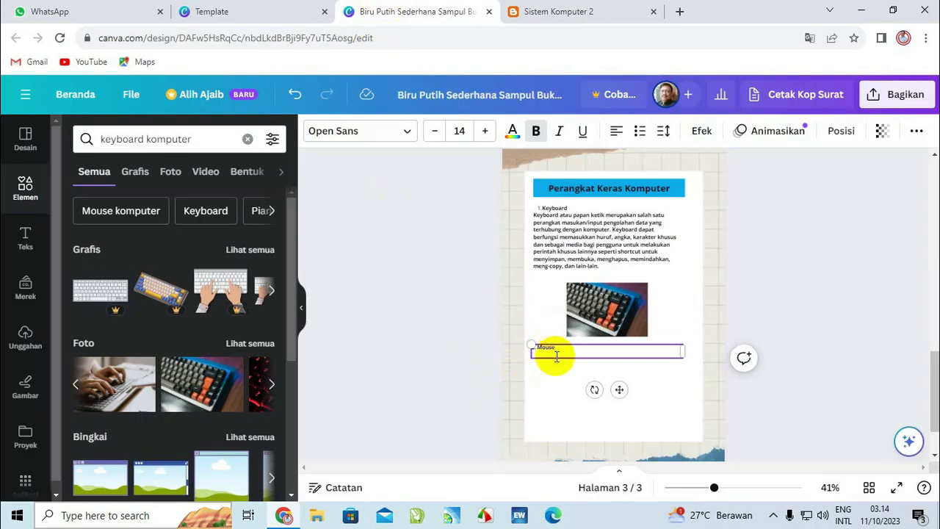
key("ctrl+v")
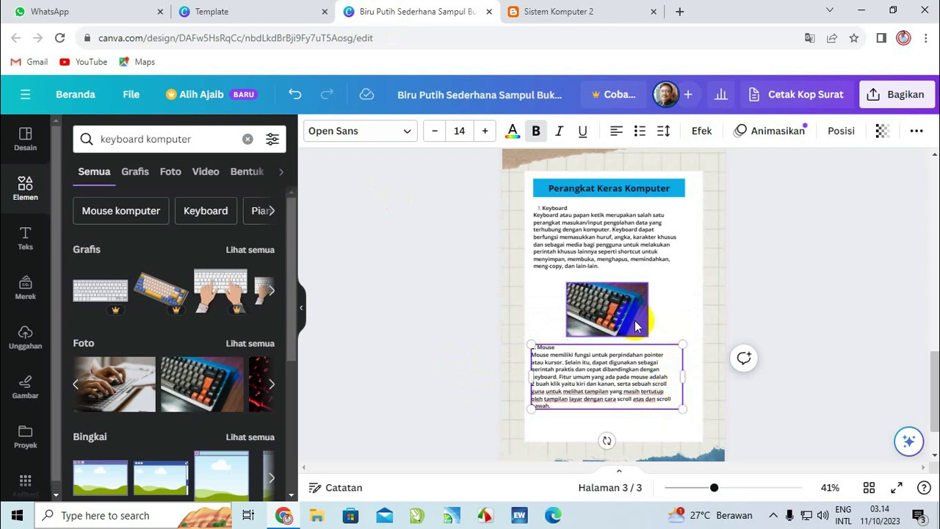
Shift the keyboard photo and the Mouse text box slightly upward so the gaps between the blocks are equal
left_click_drag(630, 318, 630, 313)
left_click(628, 353)
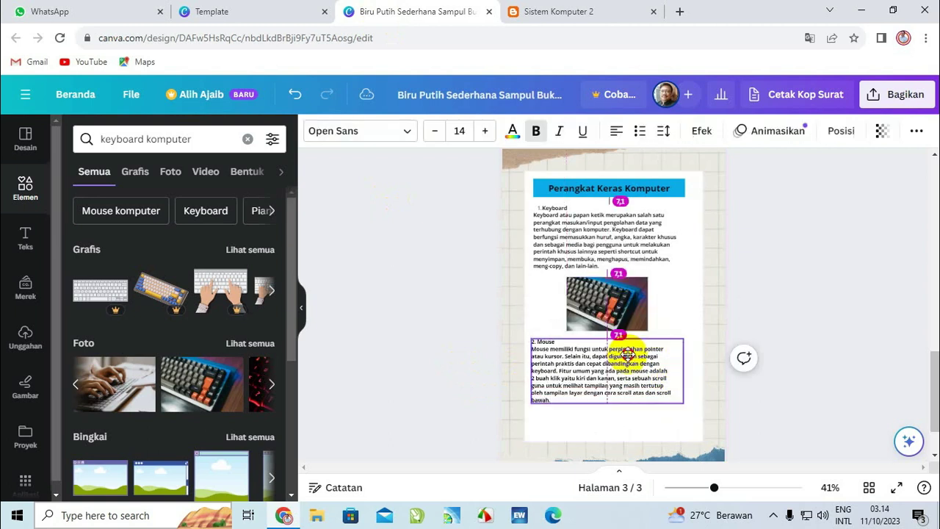
left_click(683, 419)
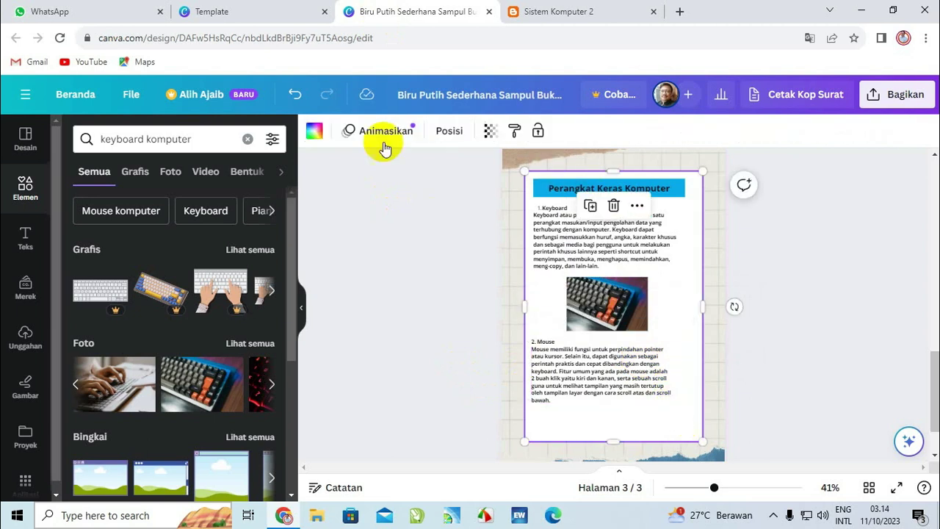
Capture a rectangular screen snip of the purple mouse picture on the Sistem Komputer 2 page
left_click(556, 12)
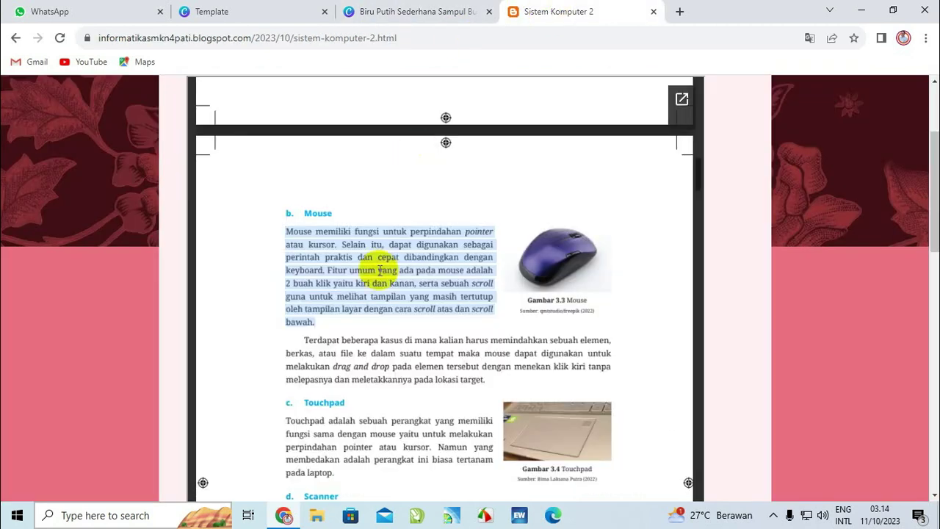
left_click(641, 326)
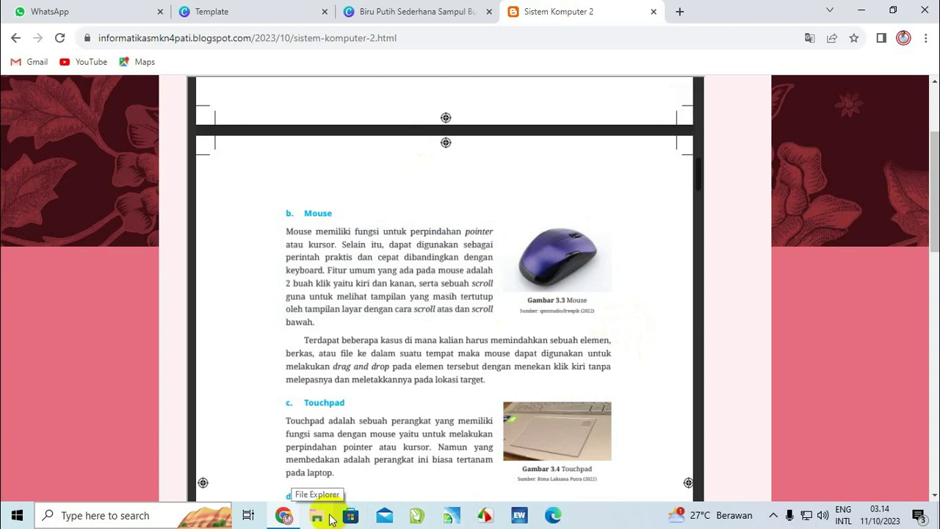
key("super+shift+s")
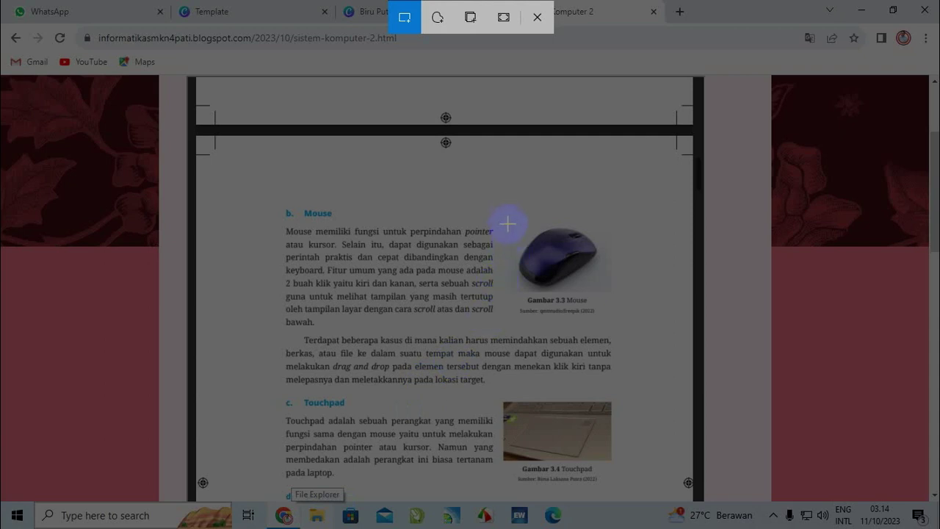
left_click_drag(504, 213, 606, 294)
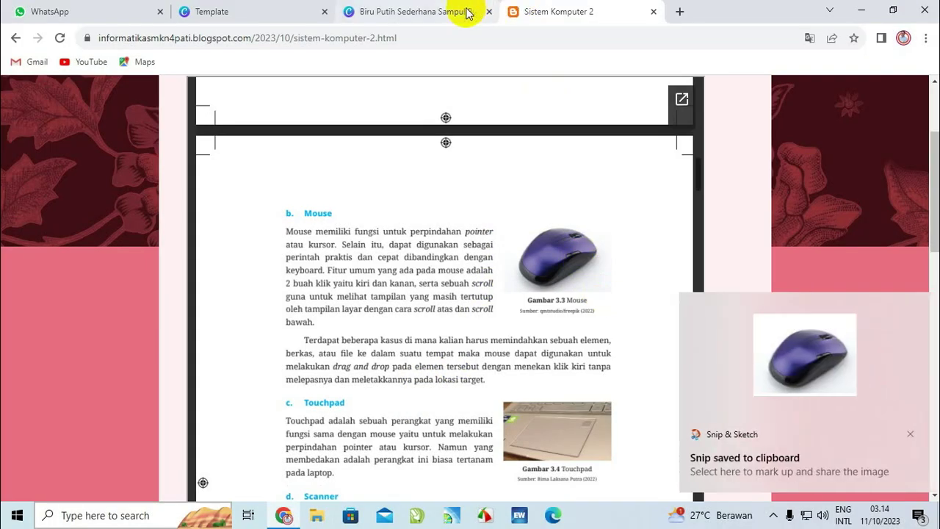
Return to the Canva design, paste the mouse snip onto page 3 and allow canva.com to access the clipboard
left_click(466, 10)
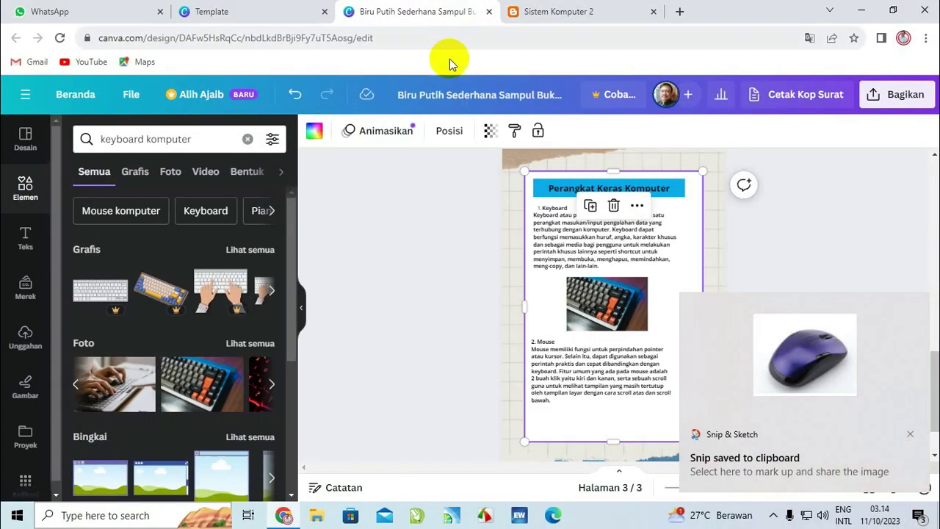
left_click(913, 436)
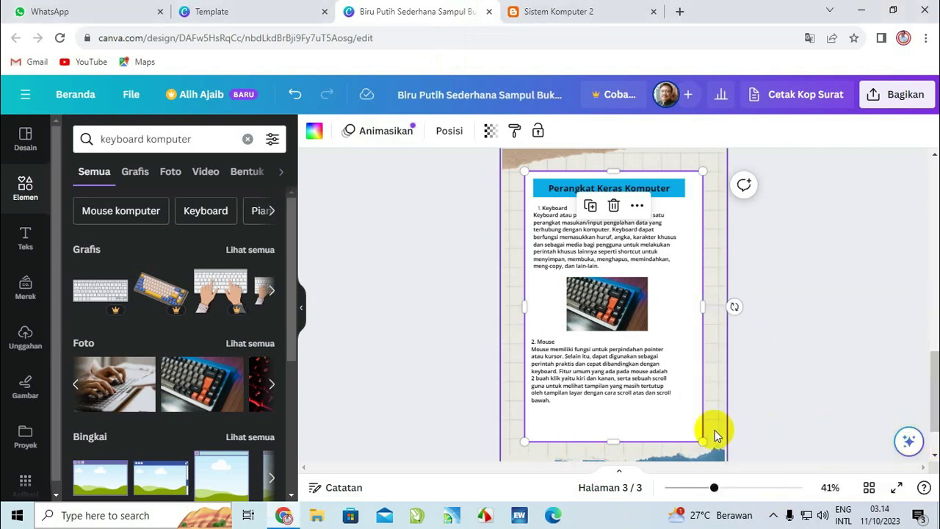
right_click(660, 421)
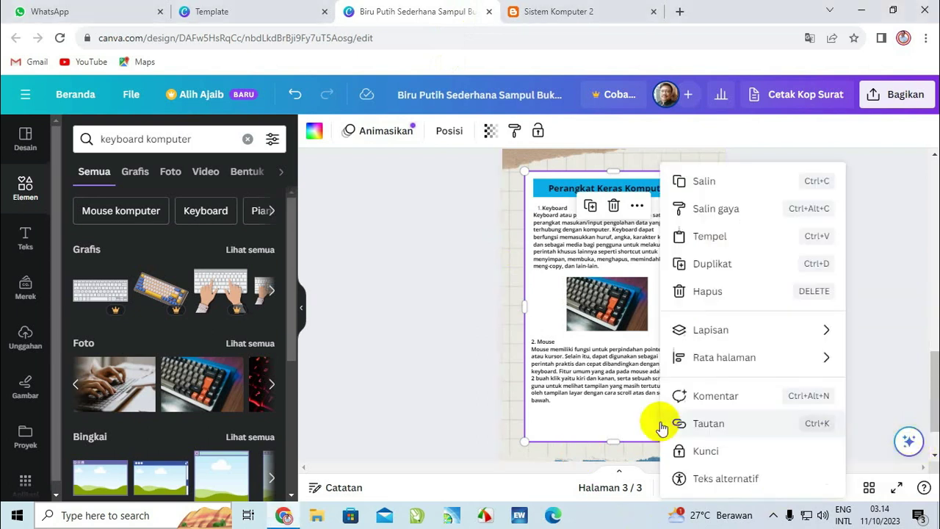
left_click(711, 236)
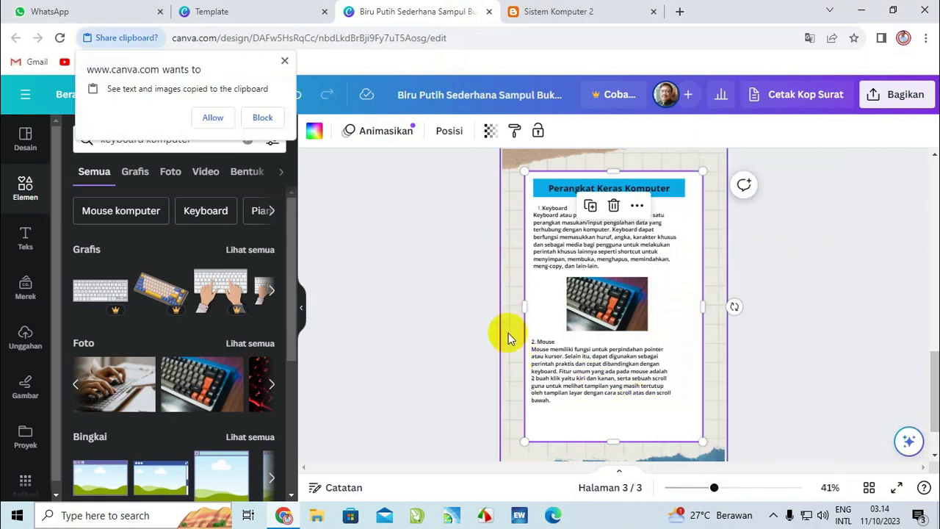
left_click(710, 383)
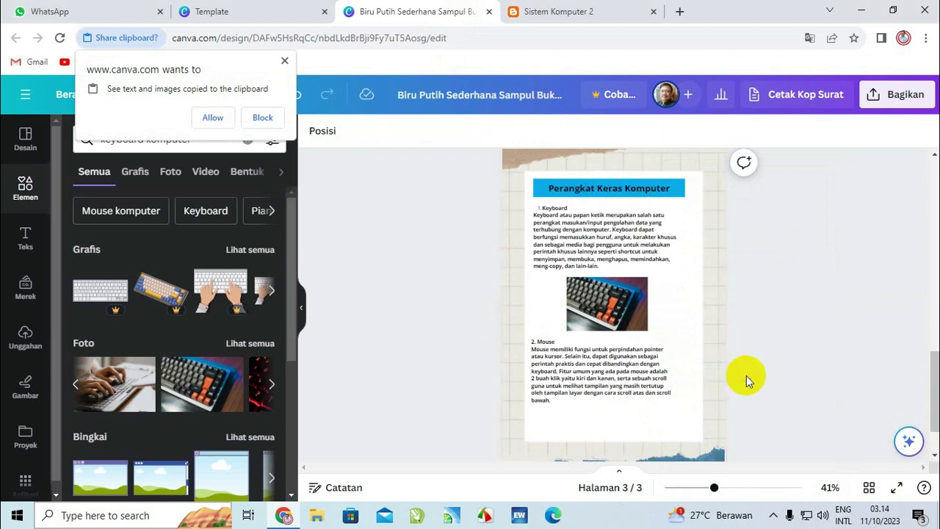
right_click(692, 375)
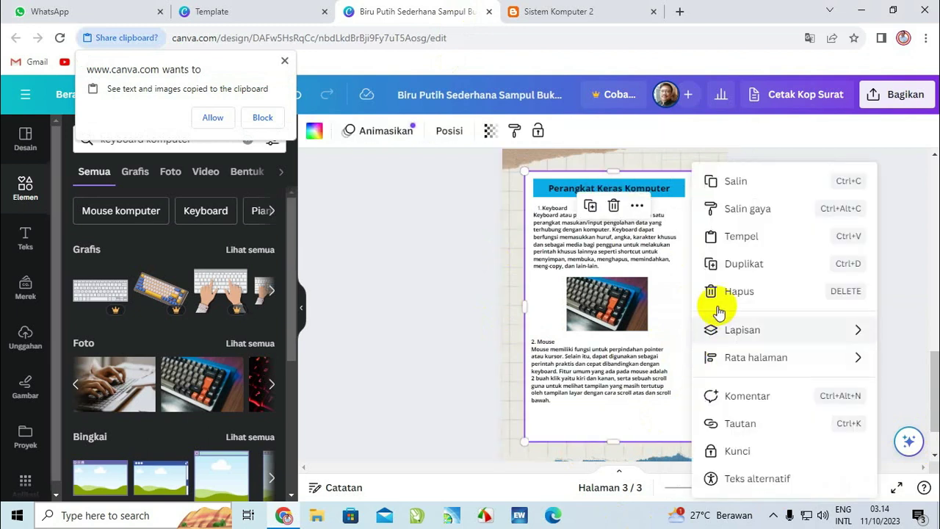
left_click(734, 236)
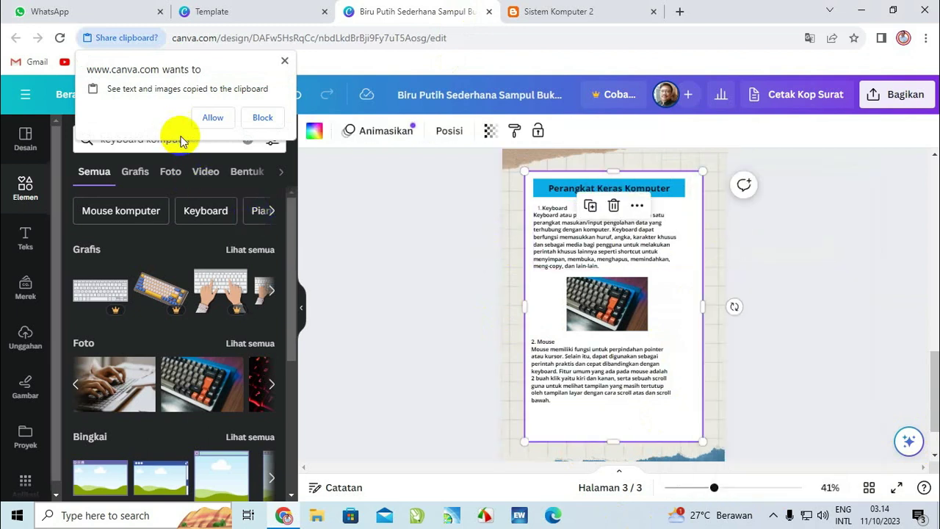
left_click(211, 117)
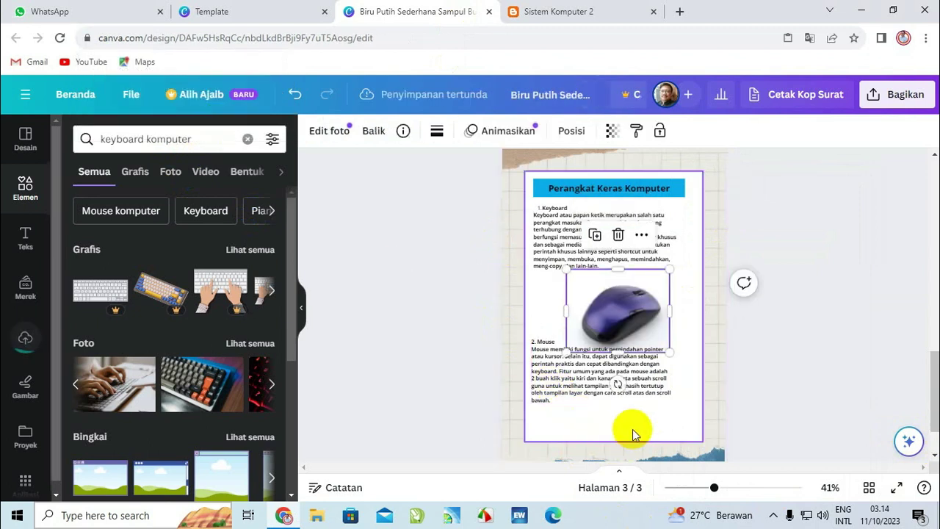
Try shrinking one pasted mouse picture below the Mouse text, and undo that placement together with the duplicate pastes
left_click_drag(667, 349, 659, 421)
left_click(619, 310)
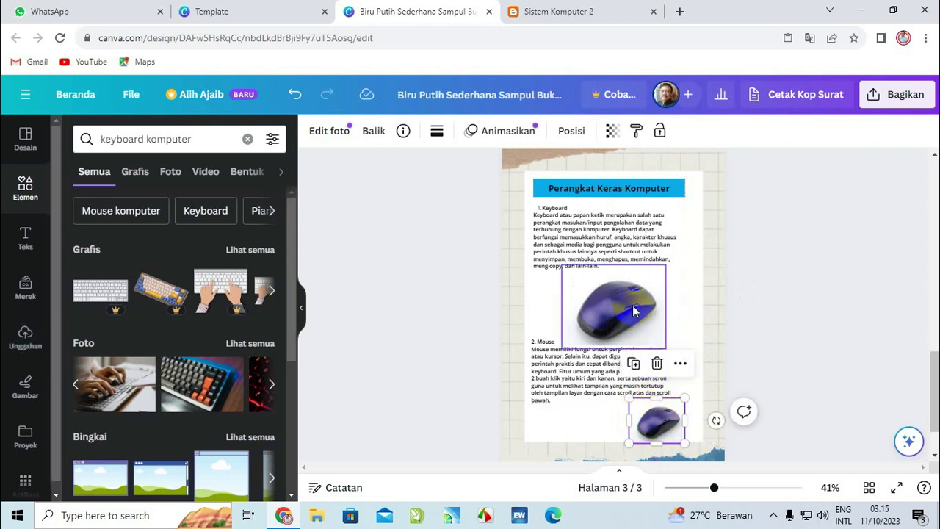
left_click(293, 96)
left_click(294, 95)
left_click(293, 95)
left_click(293, 95)
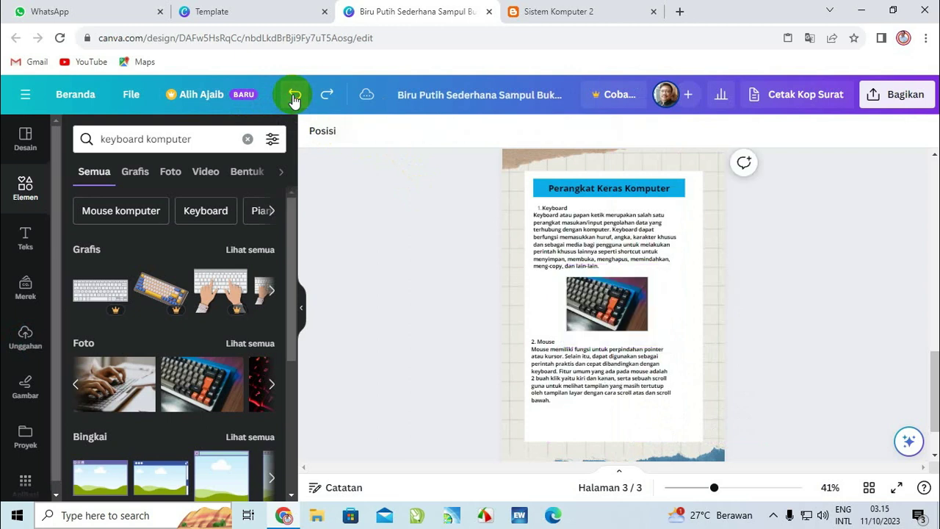
Paste the mouse snip again, shrink it, and place it in the lower right of the white area below the Mouse text
left_click(607, 431)
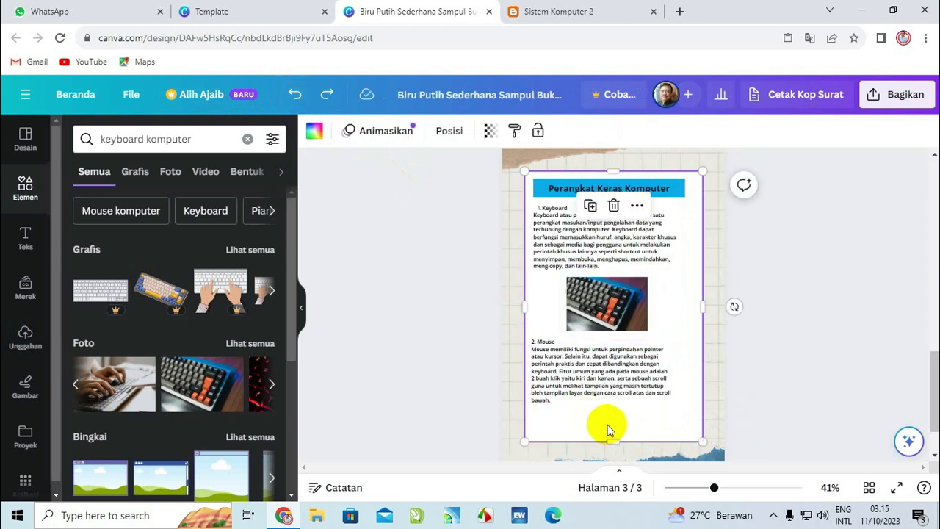
right_click(606, 431)
left_click(651, 238)
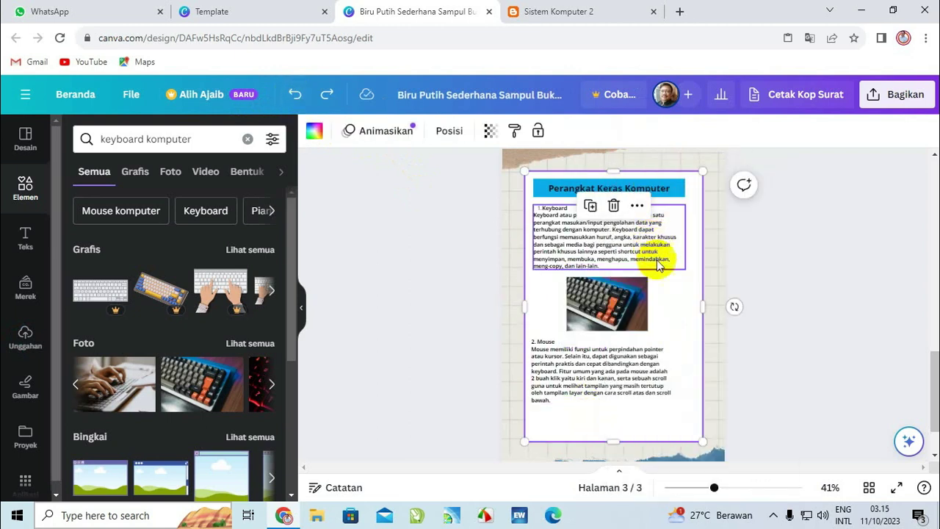
left_click_drag(617, 295, 643, 398)
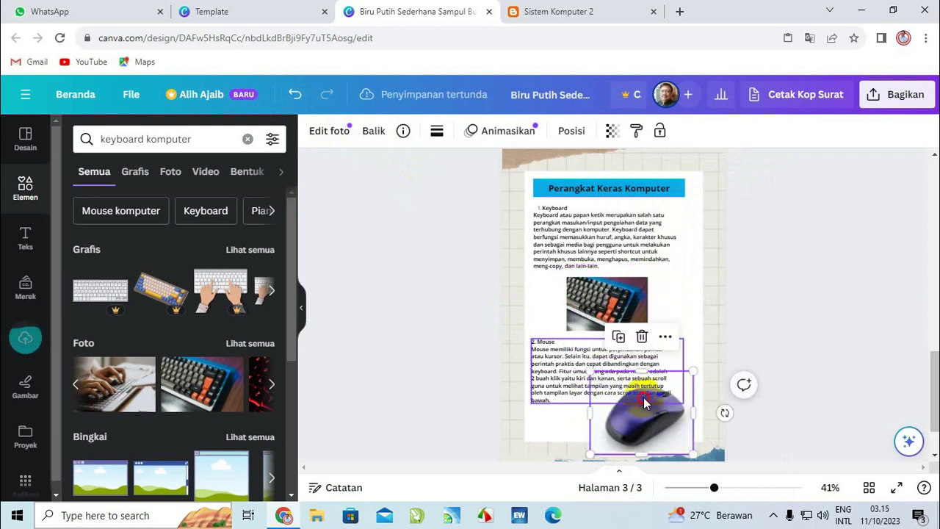
left_click_drag(678, 454, 662, 435)
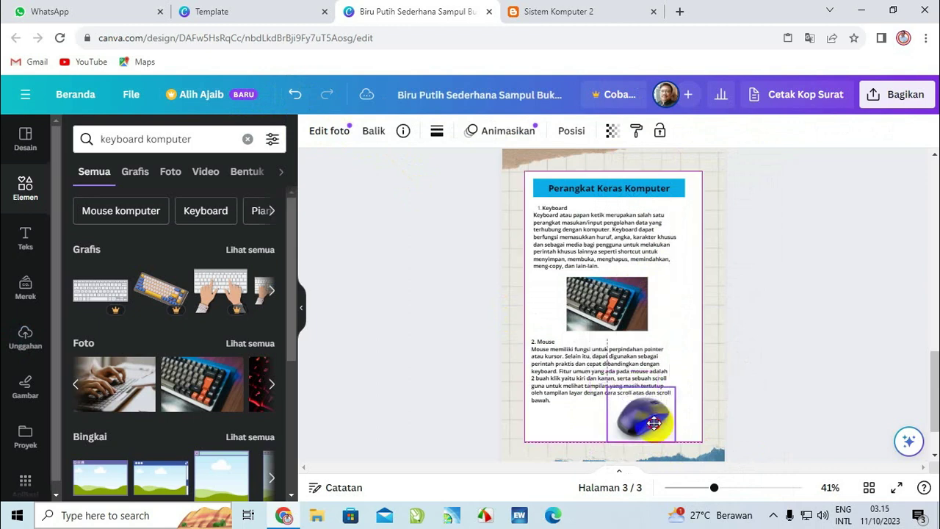
Add a blank page after page 3
left_click(665, 310)
scroll(648, 412, "down", 1)
scroll(636, 316, "up", 5)
scroll(634, 294, "down", 5)
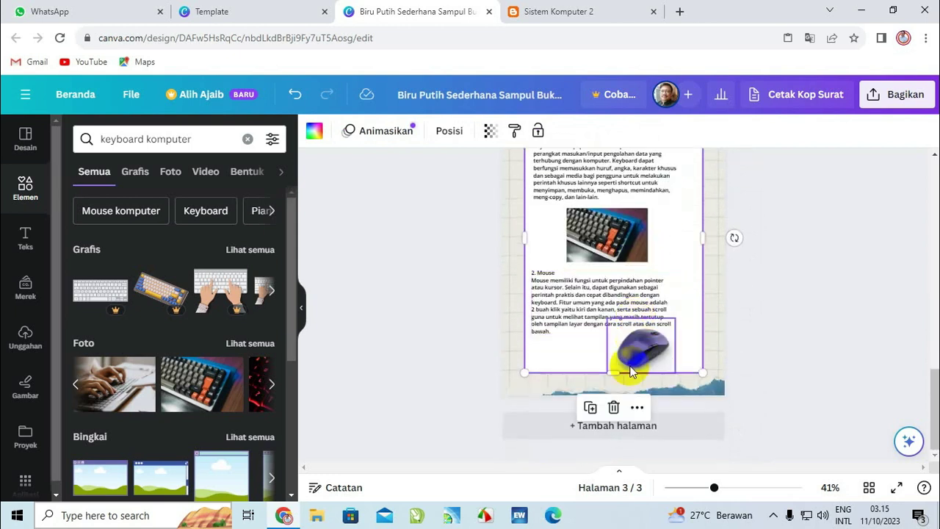
left_click(623, 434)
scroll(617, 264, "up", 2)
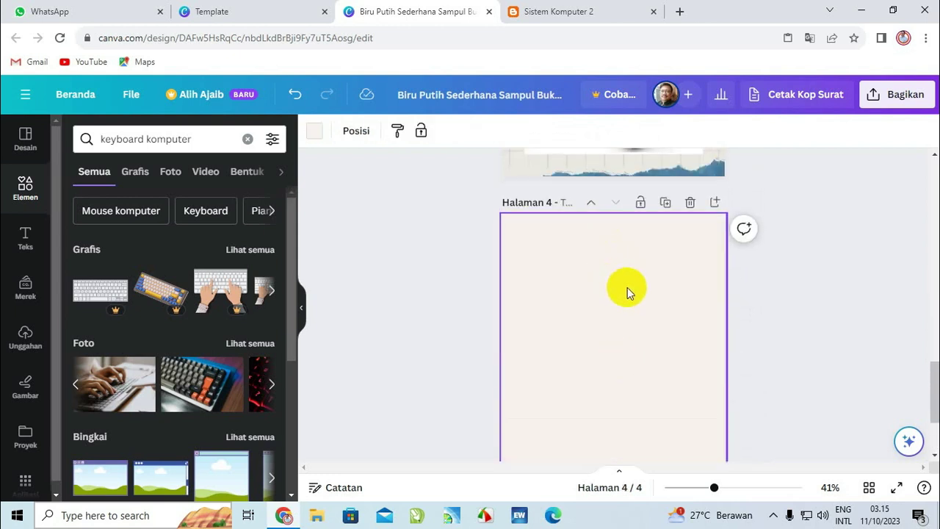
scroll(624, 323, "up", 1)
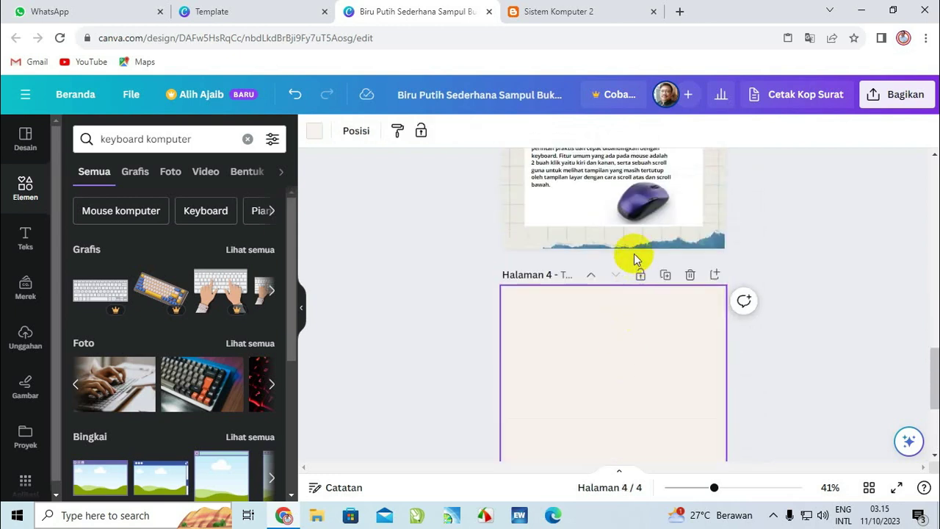
Duplicate page 3 with the Perangkat Keras Komputer content
scroll(634, 253, "up", 4)
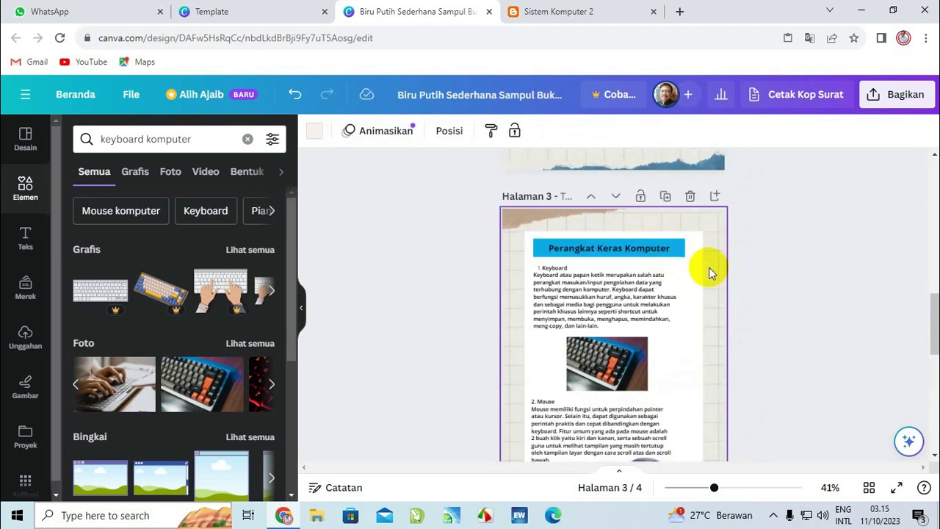
left_click(710, 235)
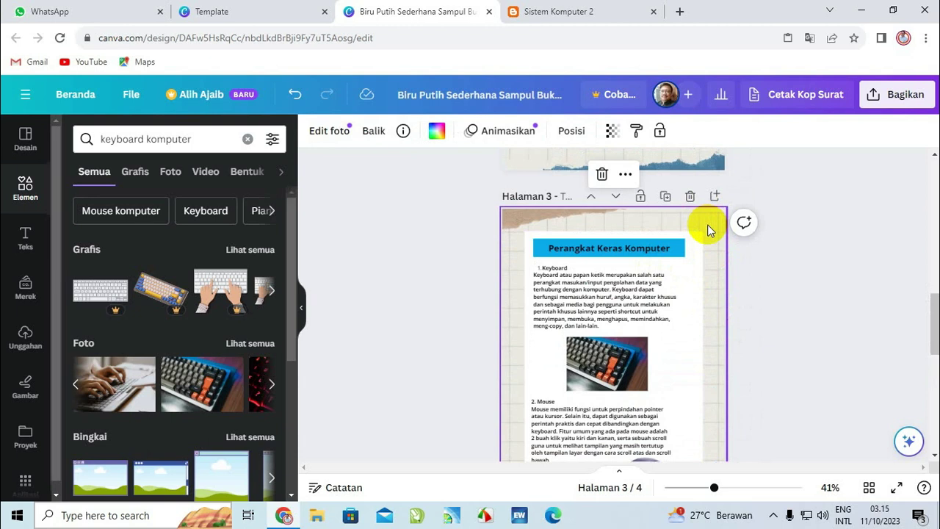
left_click(666, 199)
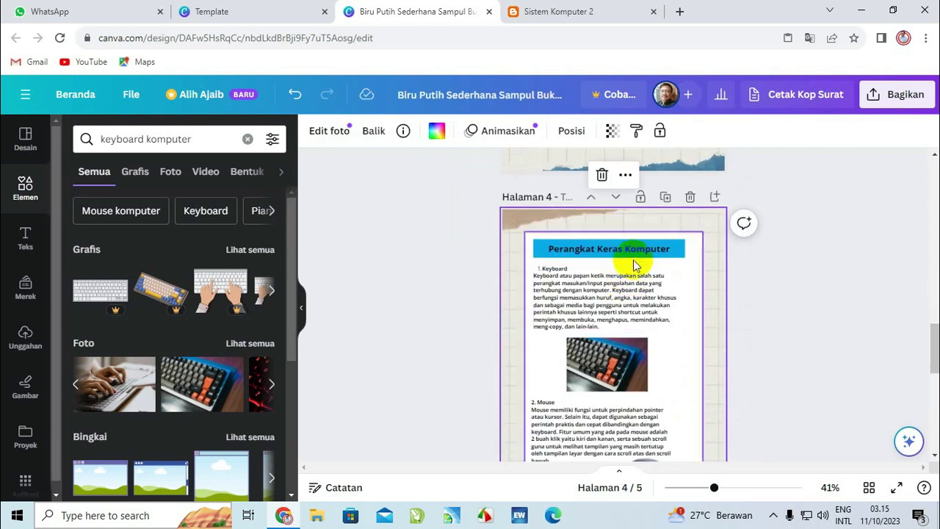
Remove the Perangkat Keras Komputer heading and its blue bar from page 4, and move the Keyboard text up into their place
left_click(637, 250)
left_click(659, 305)
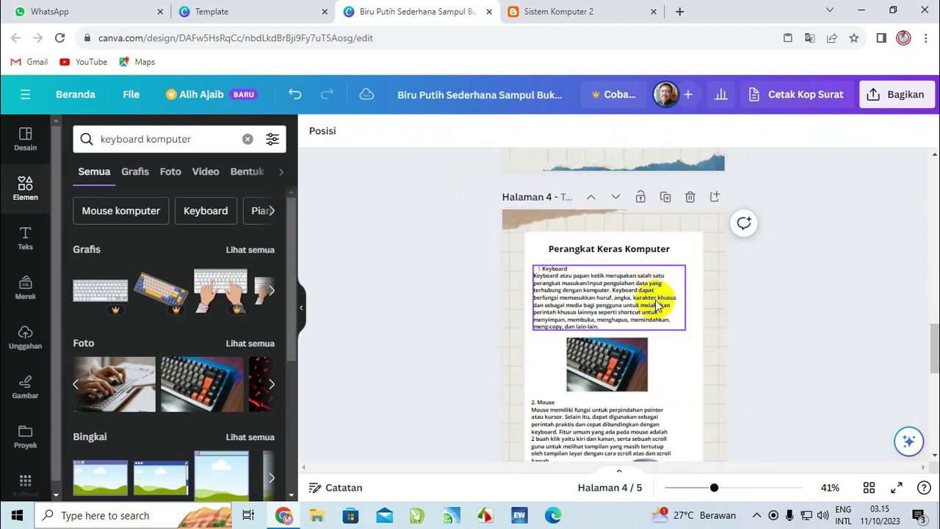
left_click(617, 303)
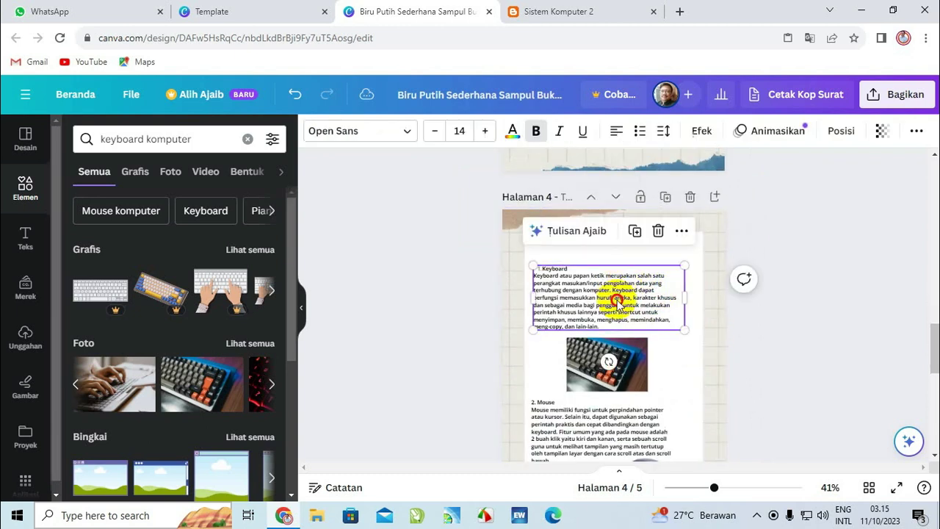
left_click_drag(617, 303, 613, 272)
Delete the keyboard photo from page 4 and move the Mouse text up slightly
left_click(614, 382)
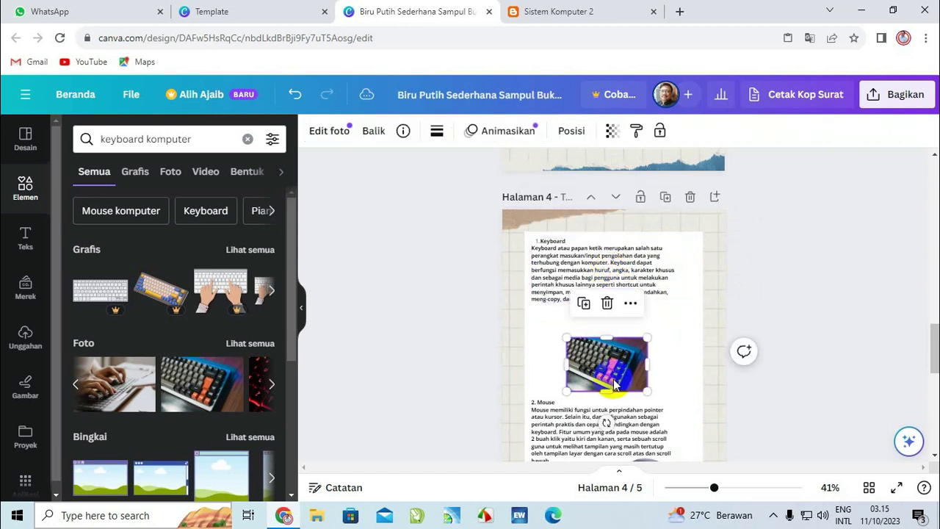
key("Delete")
left_click_drag(610, 403, 610, 369)
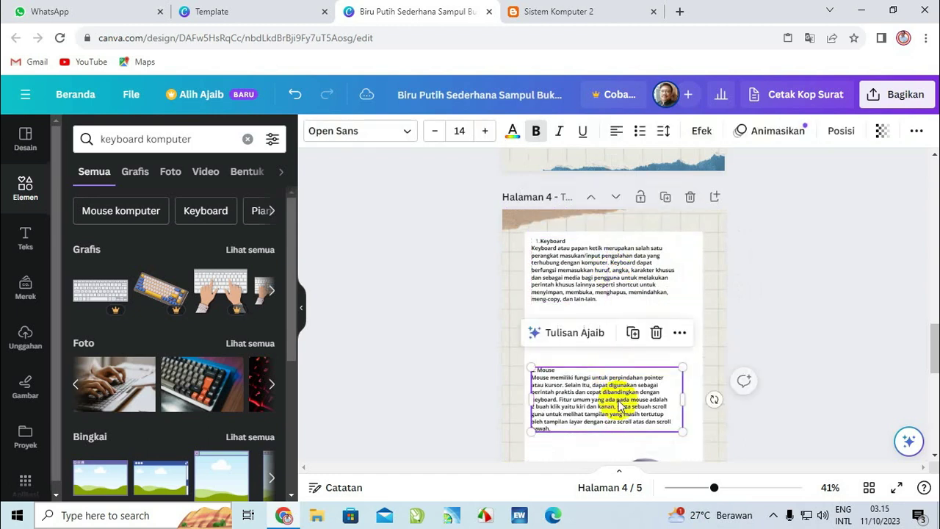
Delete the purple mouse picture below the Mouse text on page 4
scroll(630, 423, "down", 3)
left_click(650, 348)
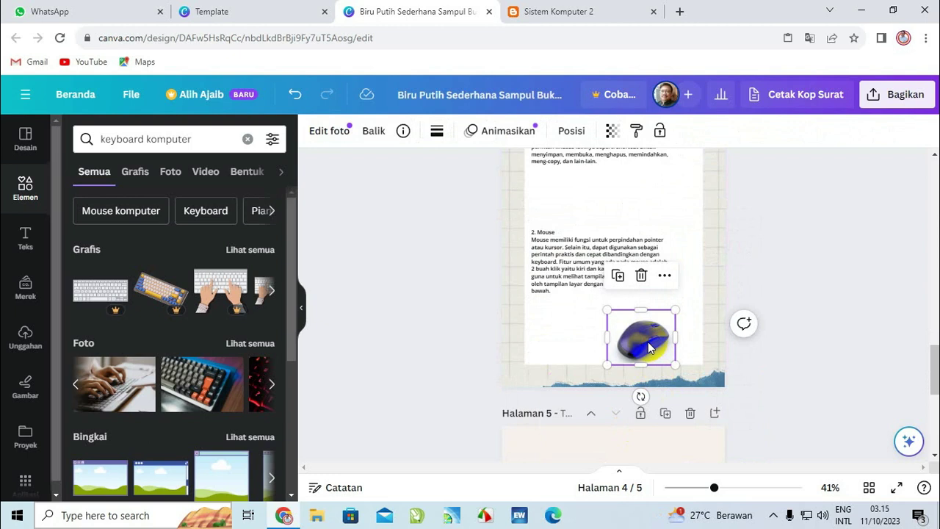
key("Delete")
scroll(657, 311, "up", 6)
scroll(656, 312, "down", 7)
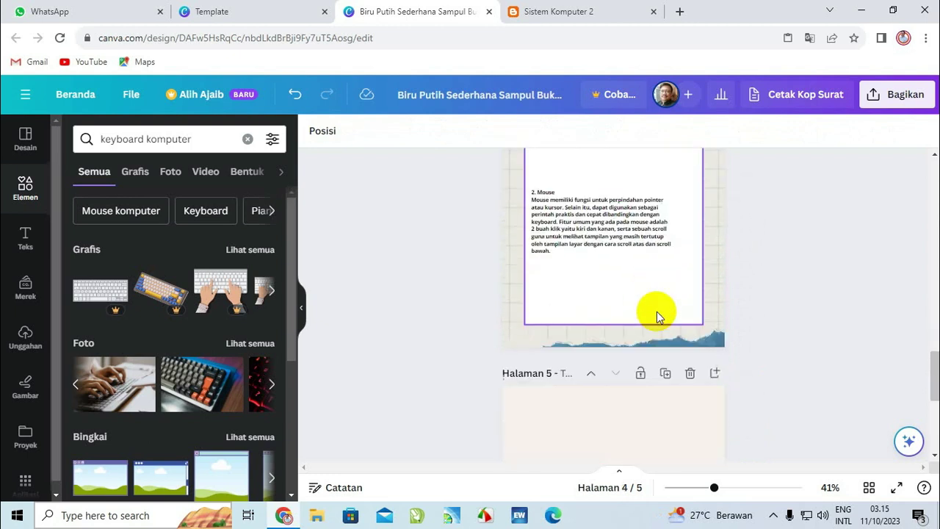
scroll(657, 312, "up", 4)
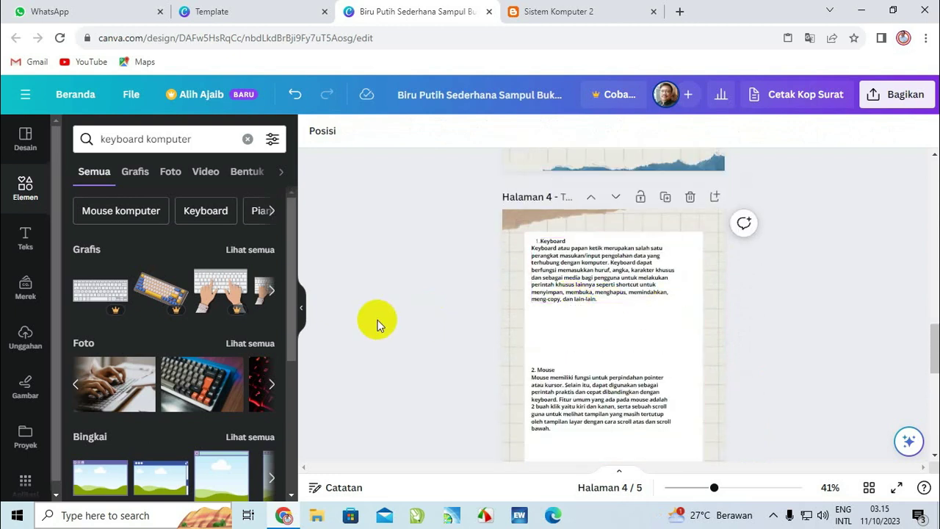
scroll(399, 315, "down", 5)
scroll(572, 329, "up", 5)
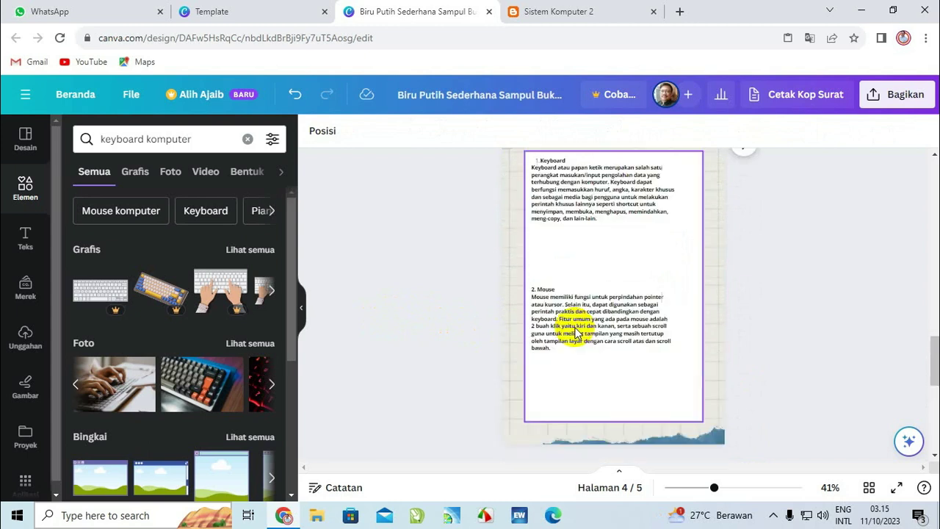
scroll(608, 330, "up", 1)
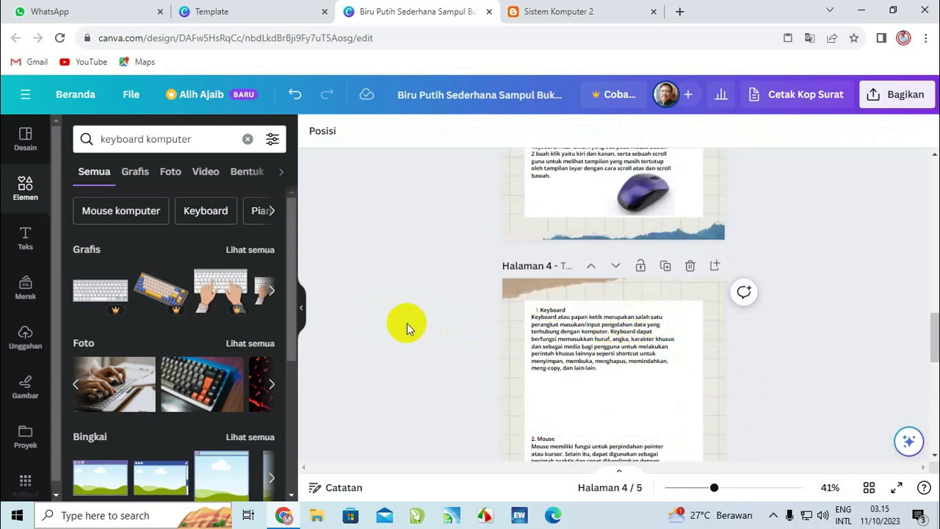
Search the elements for "komputer" and add the black line drawing of a desktop computer to page 4
left_click(25, 189)
left_click(122, 139)
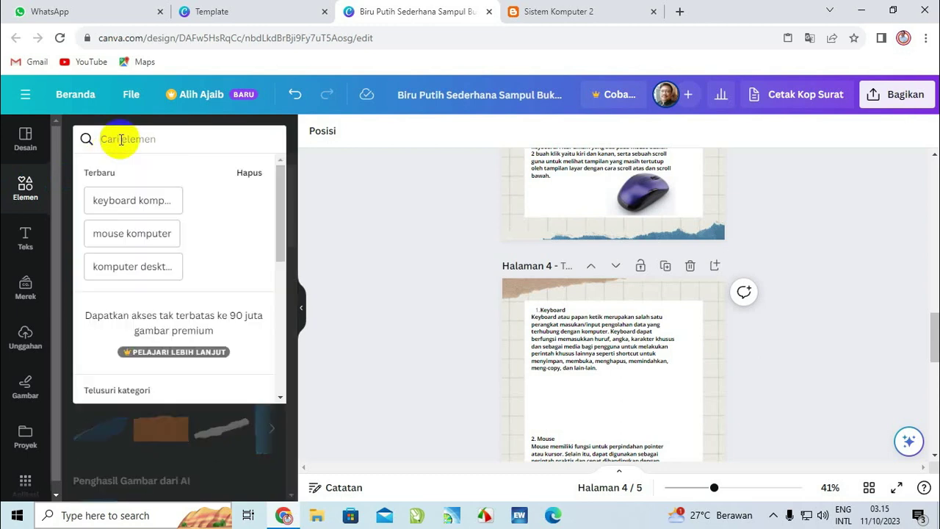
type("komputer")
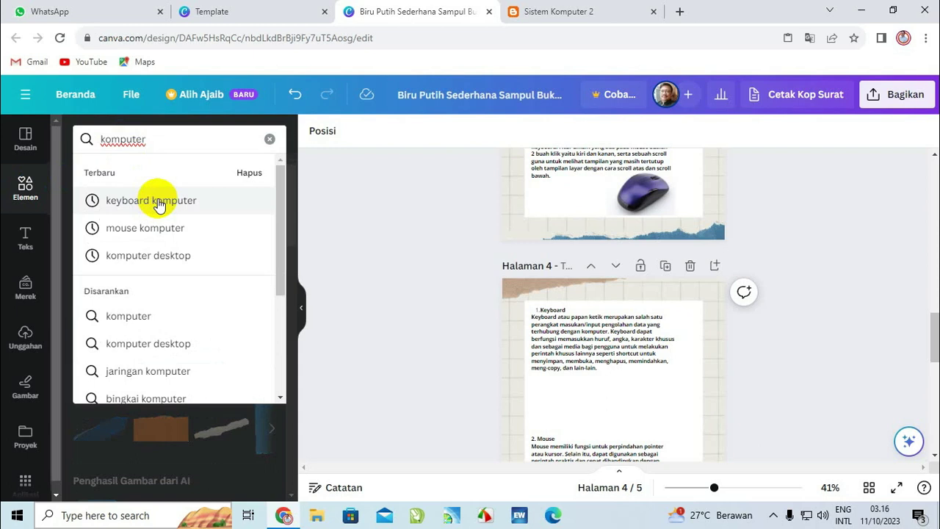
key("Return")
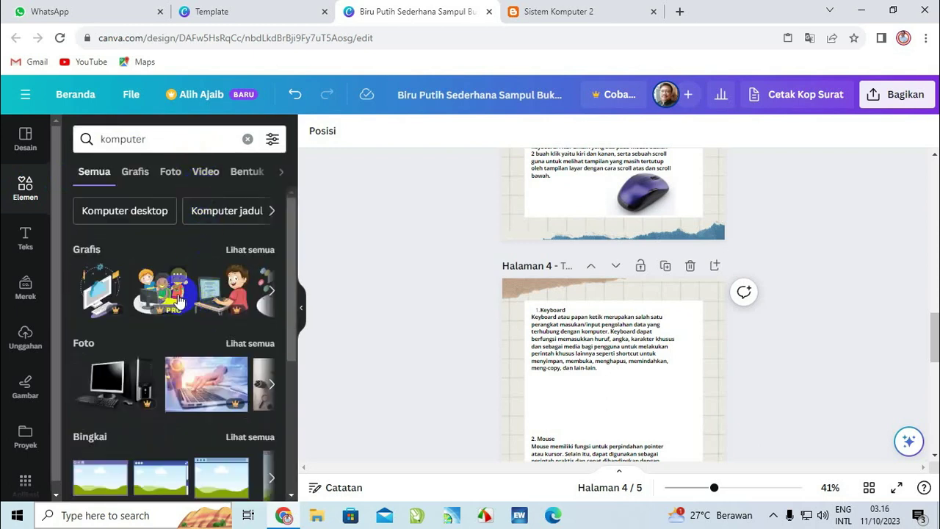
left_click(272, 296)
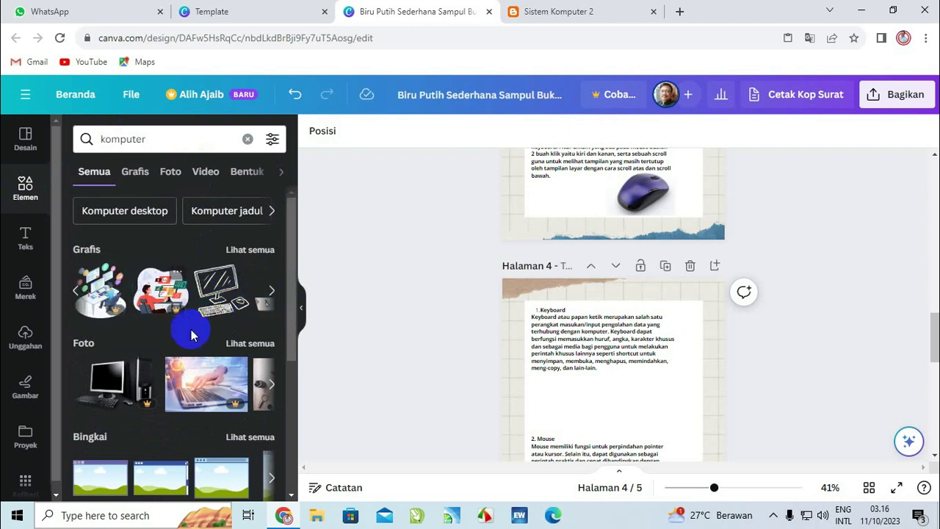
left_click(224, 292)
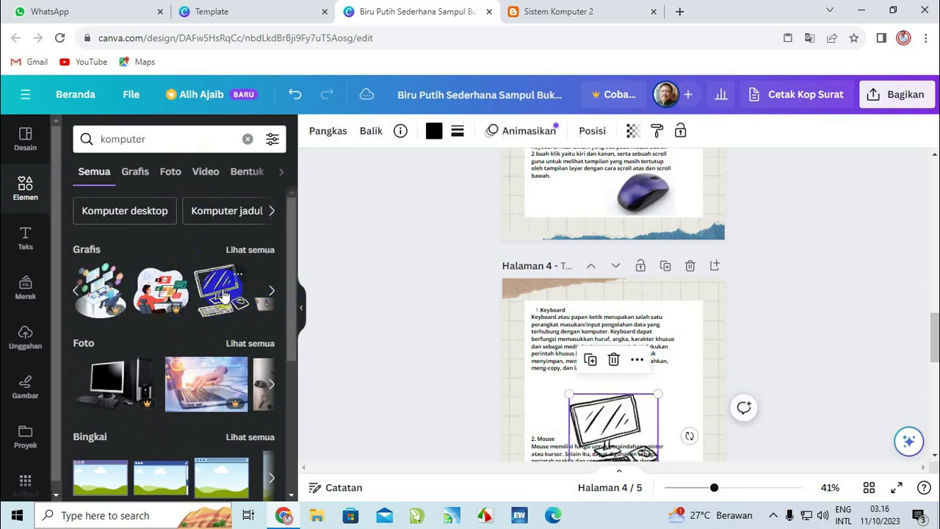
Place the computer drawing at the upper right corner of page 4 and shrink it to a small icon
mouse_move(639, 427)
left_mouse_down()
mouse_move(610, 416)
mouse_move(572, 337)
mouse_move(679, 341)
mouse_move(729, 315)
left_mouse_up()
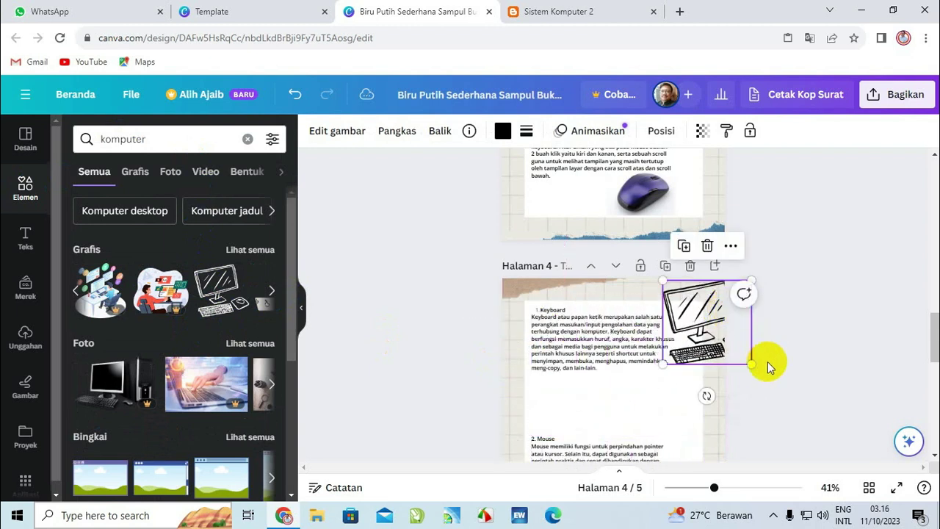
left_click_drag(753, 365, 699, 300)
left_click(782, 337)
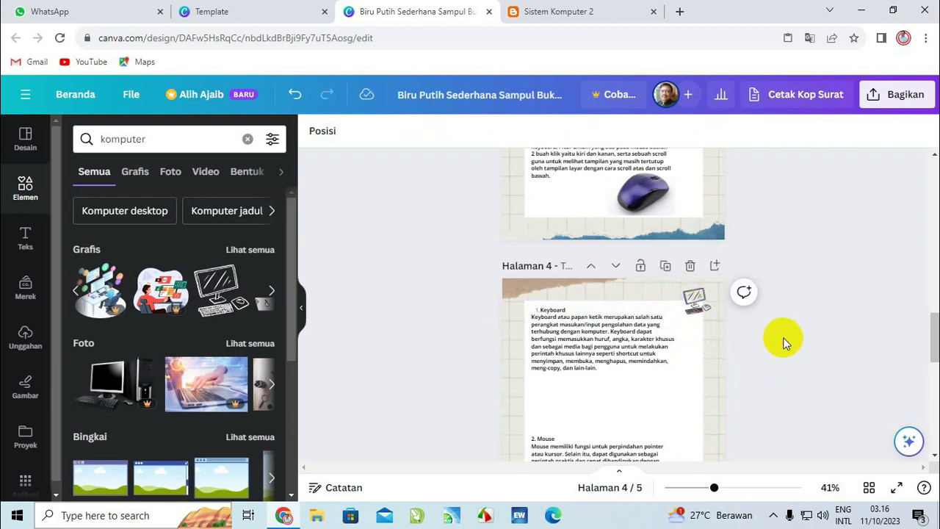
Review the module's pages from the cover through the topic map to the Perangkat Keras Komputer pages
scroll(687, 384, "down", 1)
scroll(687, 384, "down", 4)
scroll(672, 369, "up", 8)
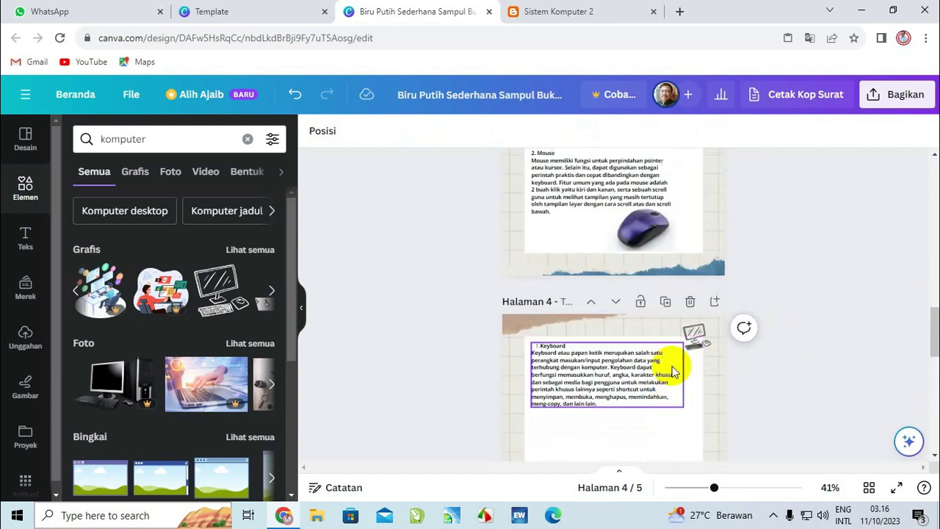
scroll(650, 312, "up", 9)
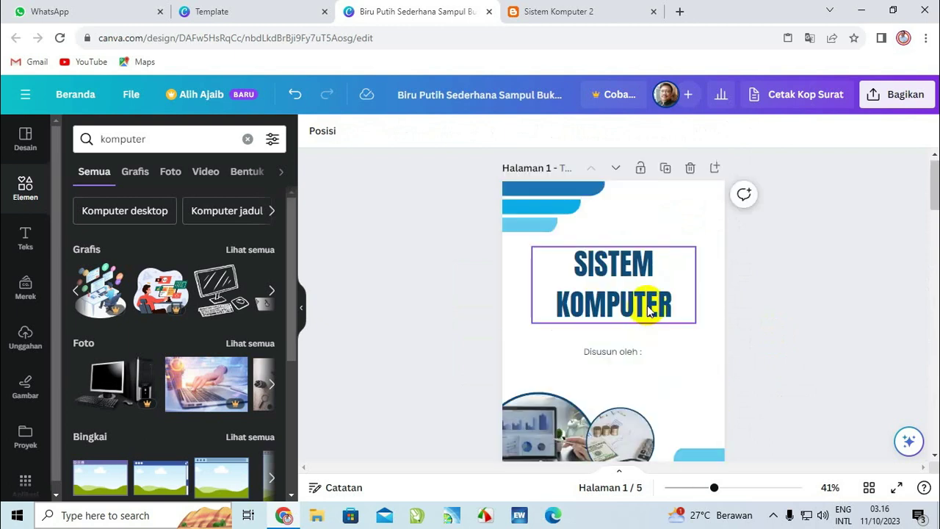
scroll(647, 310, "down", 4)
scroll(646, 305, "up", 3)
scroll(647, 310, "down", 10)
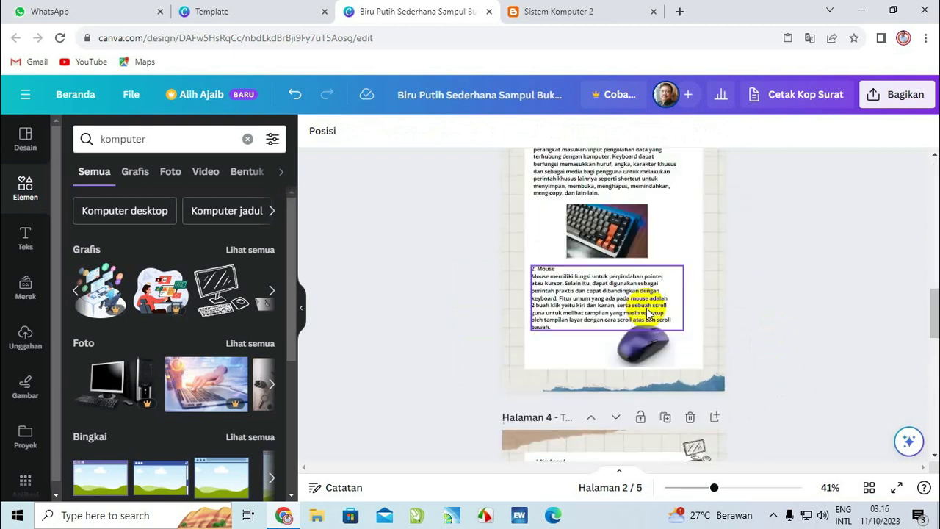
scroll(648, 317, "up", 3)
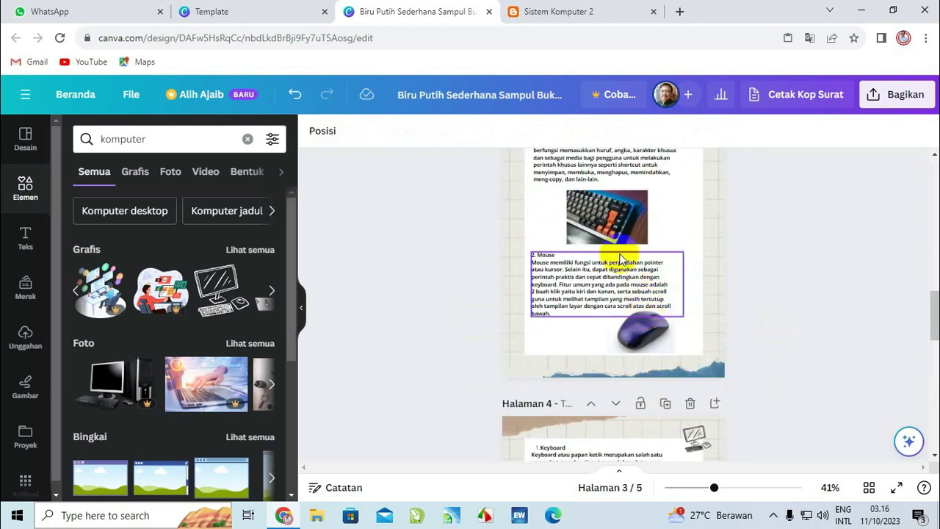
scroll(619, 253, "up", 2)
scroll(607, 228, "down", 1)
scroll(602, 228, "up", 2)
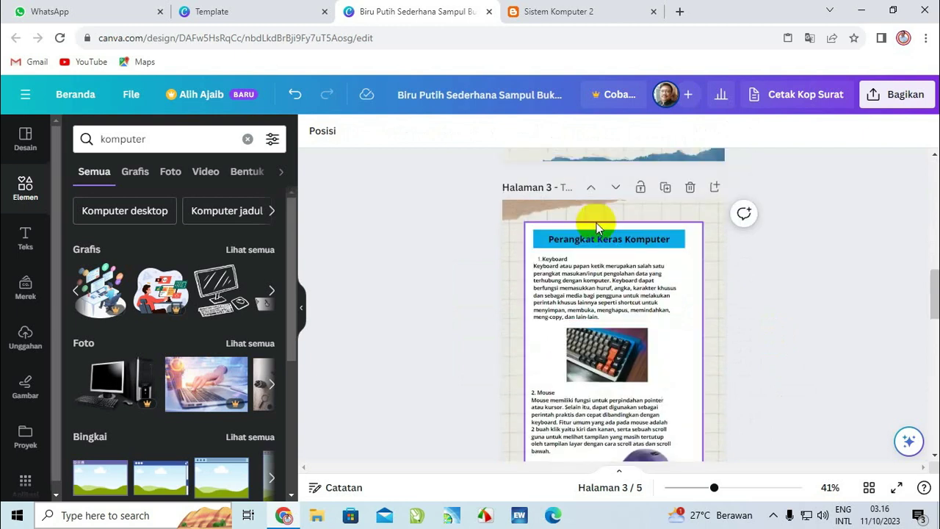
Switch to the Sistem Komputer 2 blog page and examine the printer, Proyektor and Speaker sections of the embedded book
left_click(560, 11)
scroll(463, 235, "down", 5)
scroll(425, 316, "down", 8)
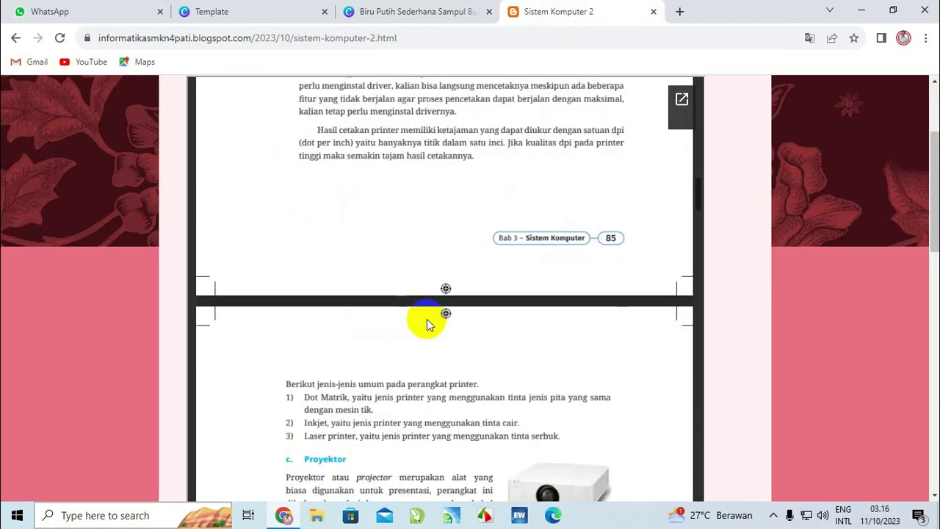
scroll(564, 340, "down", 2)
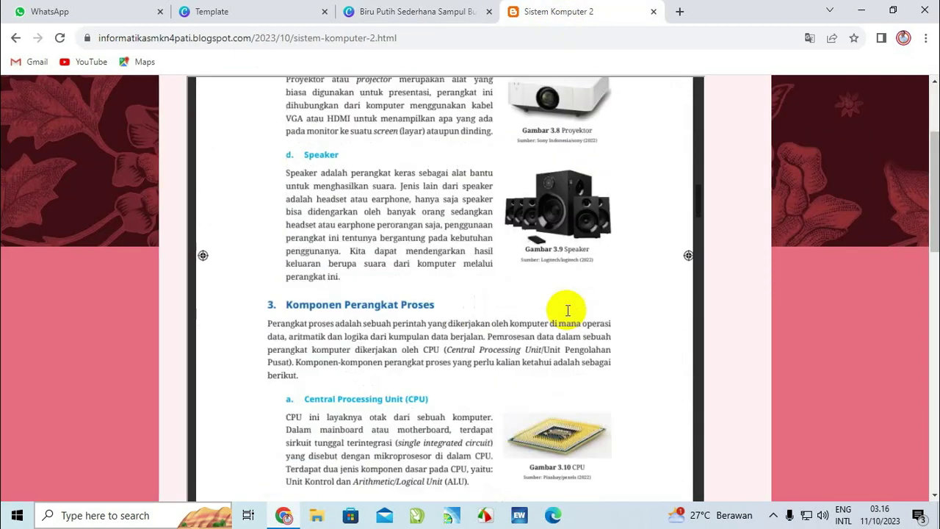
scroll(543, 200, "up", 3)
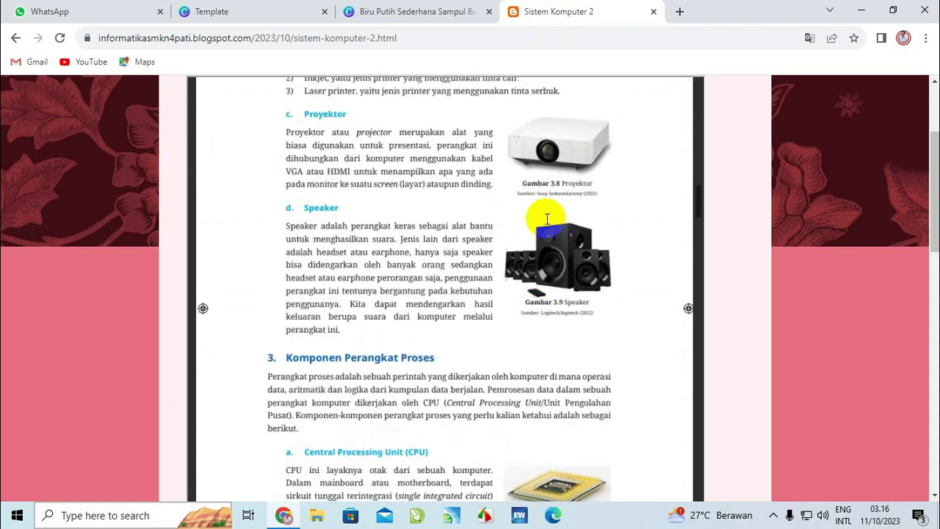
scroll(551, 259, "down", 2)
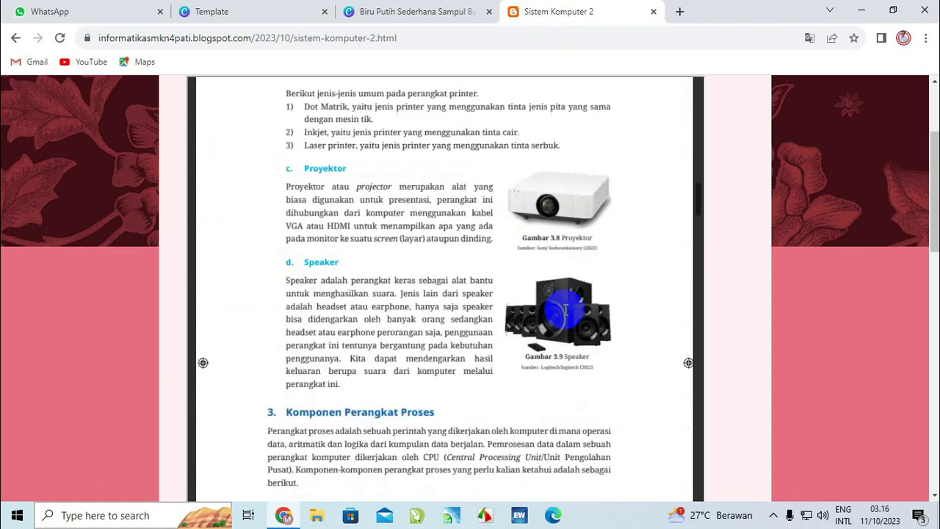
scroll(571, 374, "up", 2)
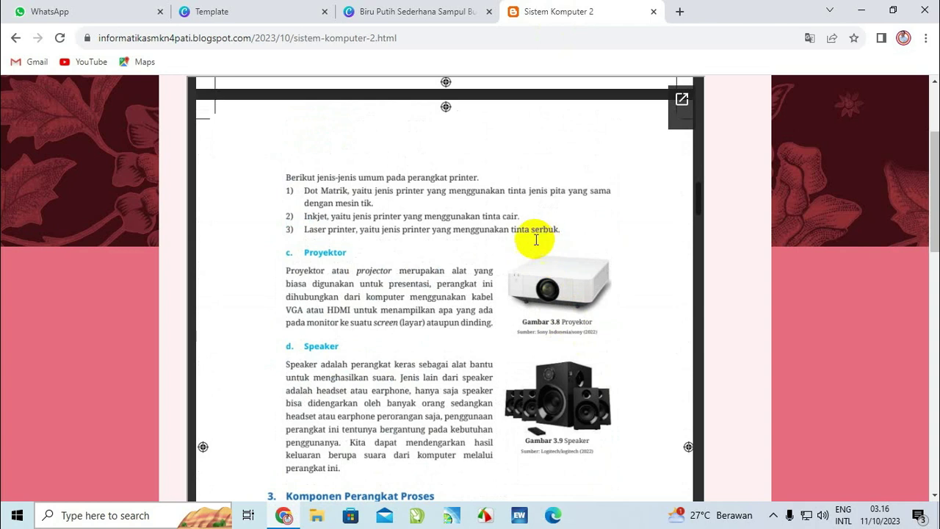
Return to the Canva design and look over the layout of pages 3 and 4
left_click(360, 10)
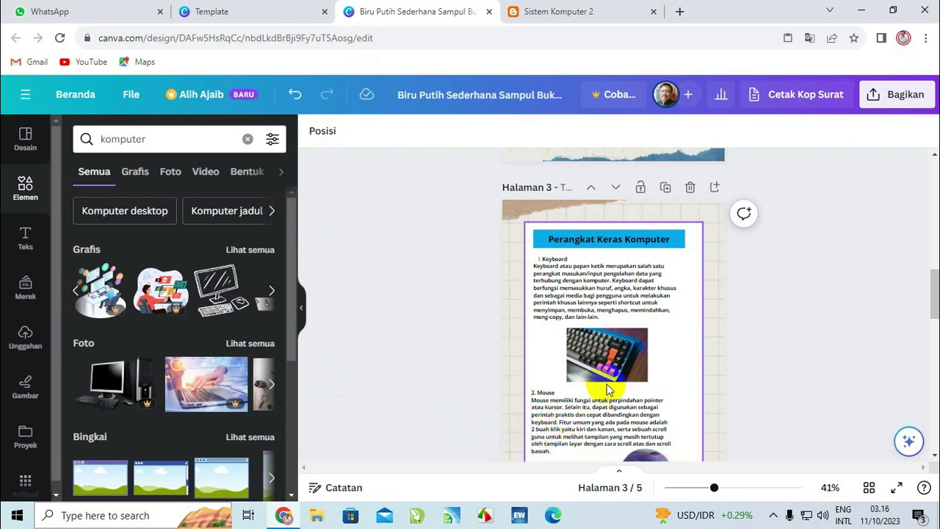
scroll(607, 389, "down", 6)
scroll(608, 382, "up", 3)
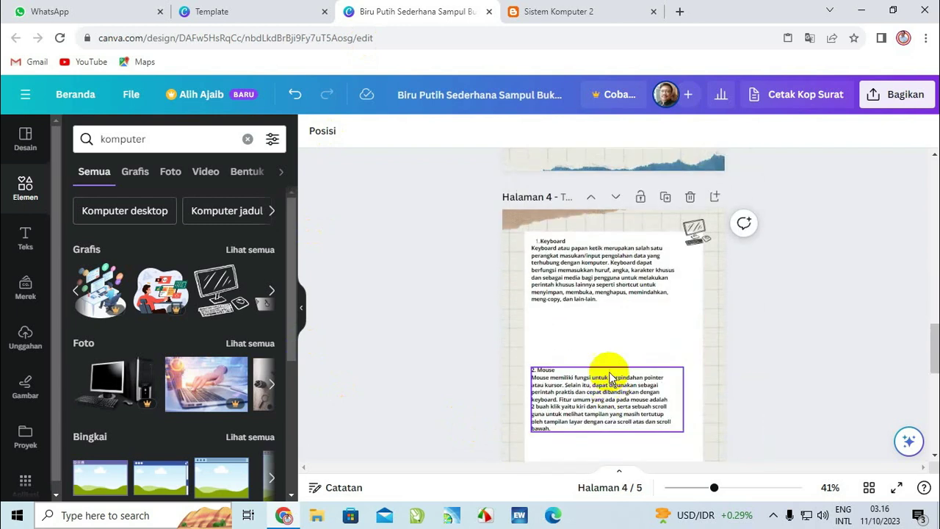
scroll(640, 335, "down", 1)
scroll(588, 294, "up", 2)
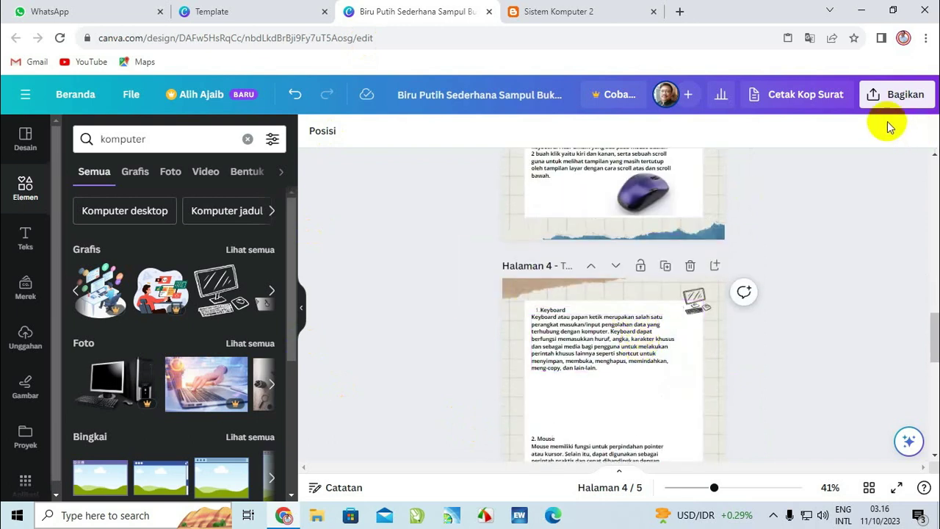
scroll(667, 284, "down", 2)
scroll(667, 286, "up", 8)
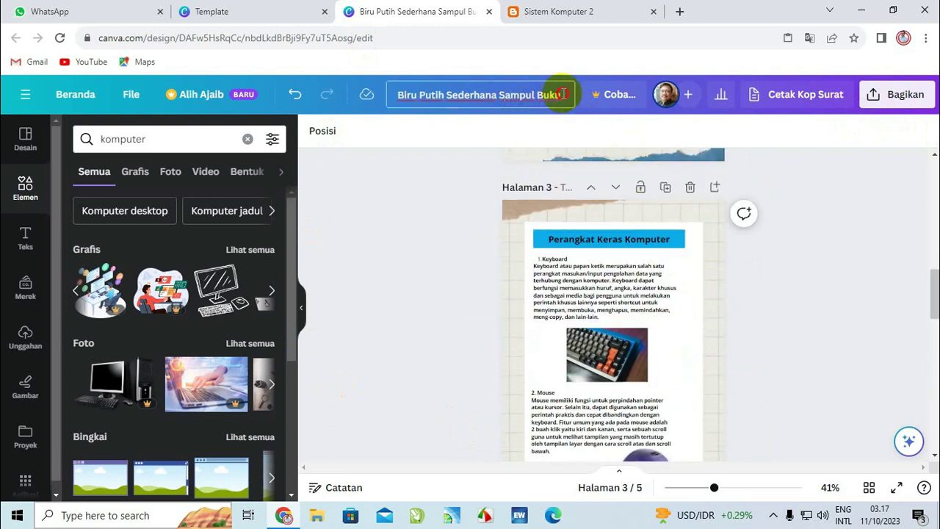
Rename the design to "Tugas 11" followed by the two group members' names
left_click_drag(563, 94, 402, 103)
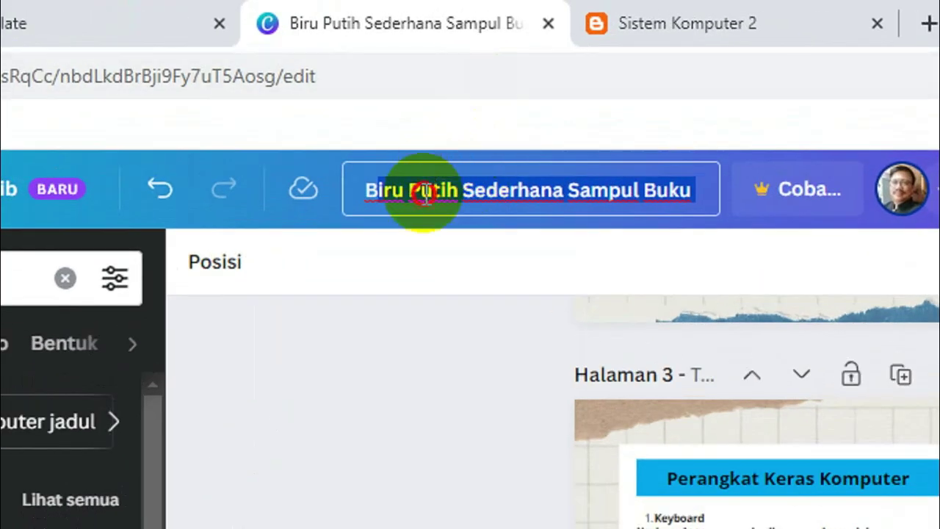
left_click(411, 99)
left_click(367, 196)
key("End")
type("Modul Pelatihan Bisnis Pemula")
key("Return")
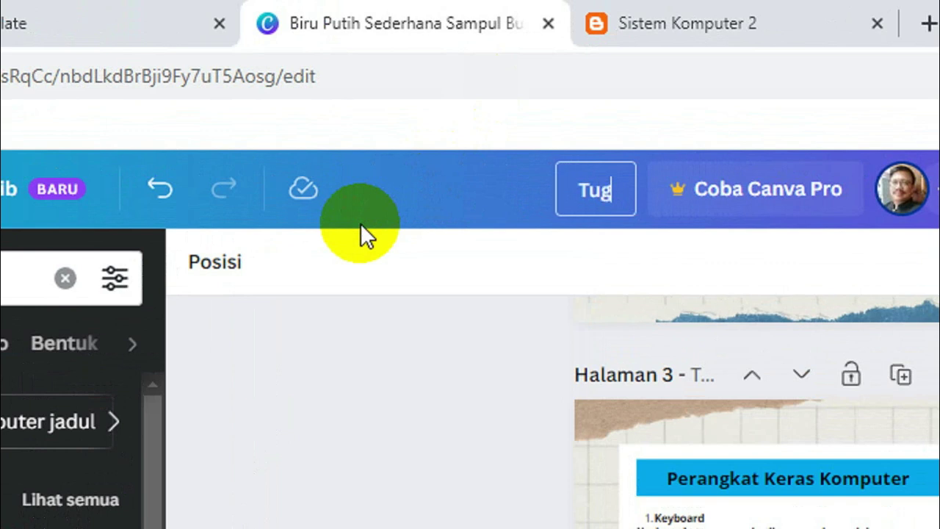
type("11 Tono dan Tin")
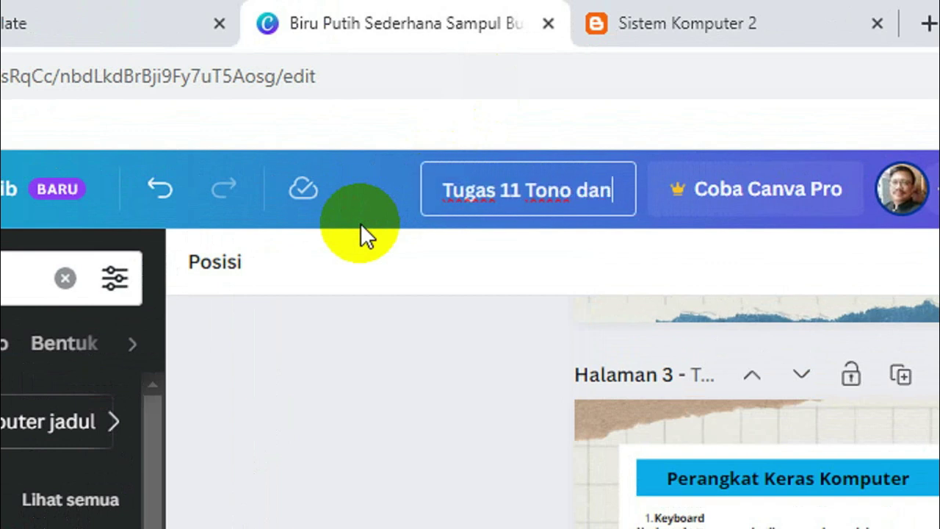
type("i")
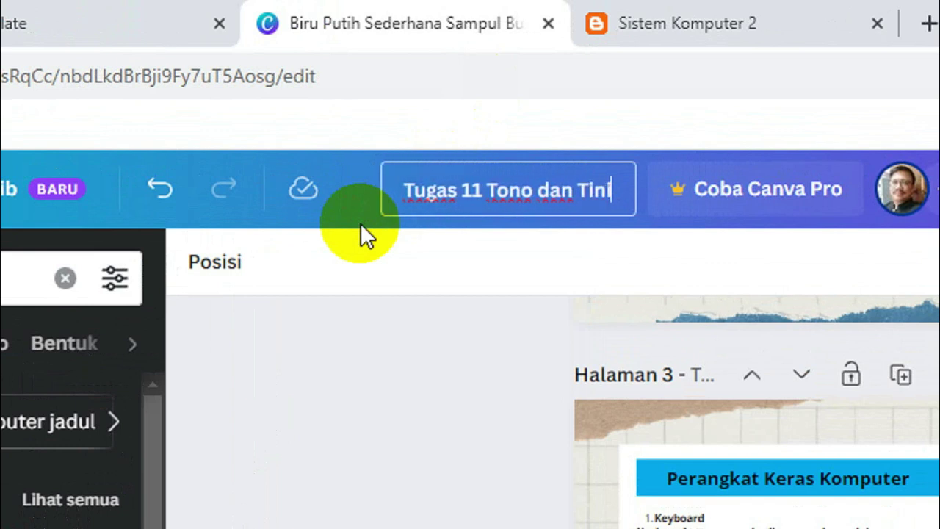
left_click(568, 244)
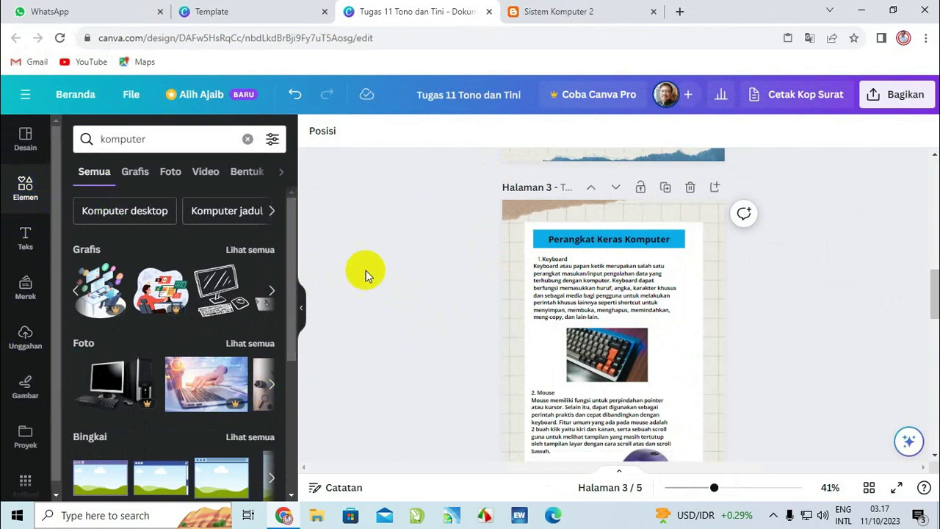
Recolour the "Perangkat Keras Komputer" heading shape on page 3 to the custom pink #E45F9F
scroll(512, 319, "down", 1)
scroll(537, 329, "down", 1)
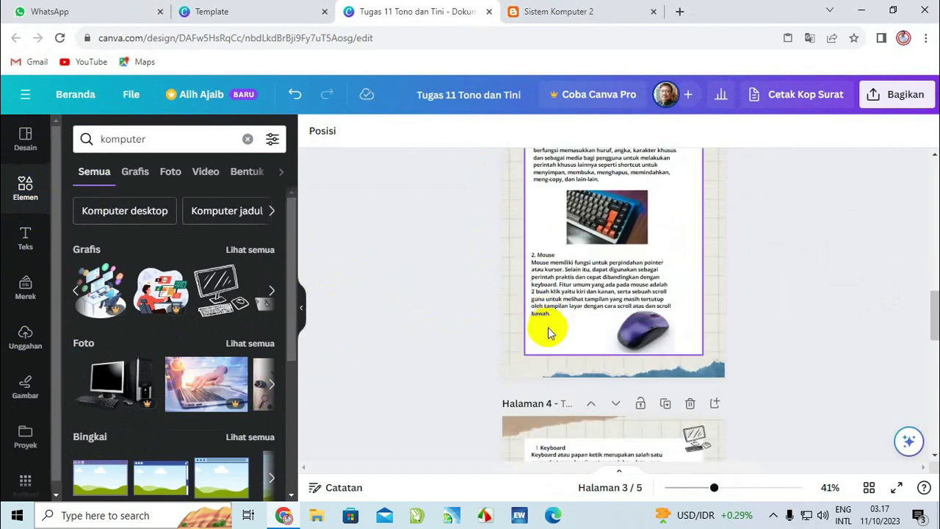
scroll(613, 270, "up", 3)
left_click(677, 317)
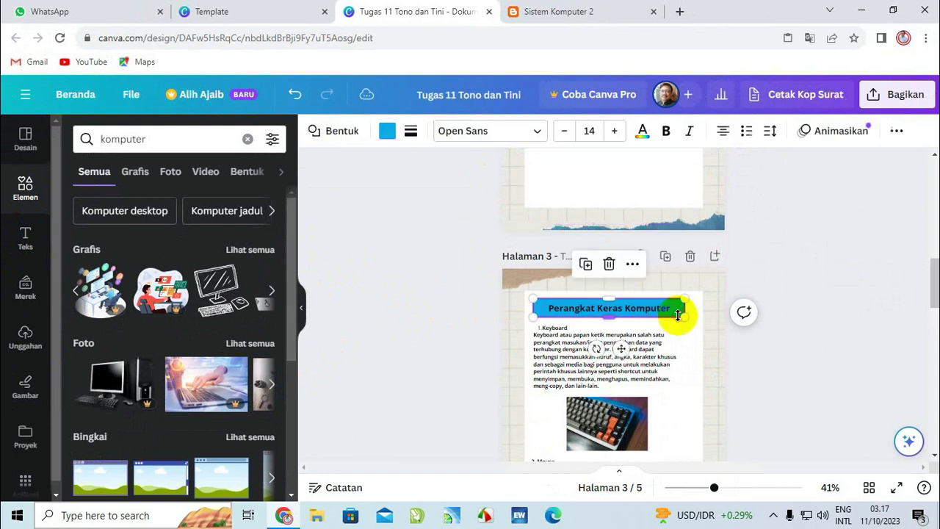
left_click(388, 133)
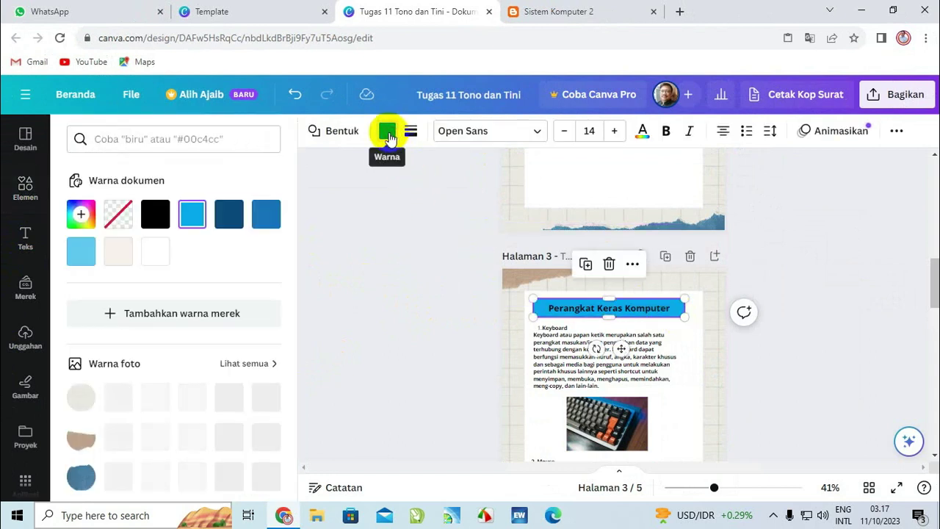
left_click(80, 214)
left_click(251, 366)
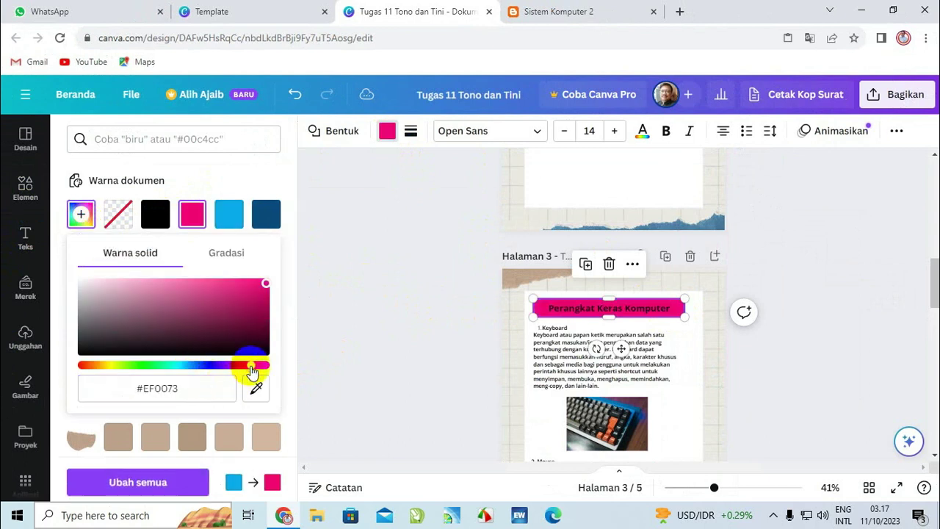
left_click(189, 287)
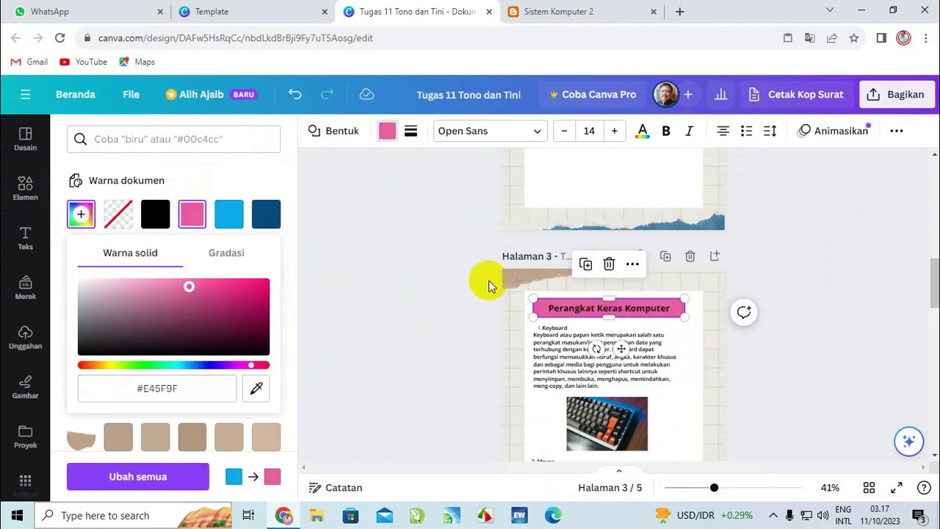
left_click(700, 301)
left_click(693, 319)
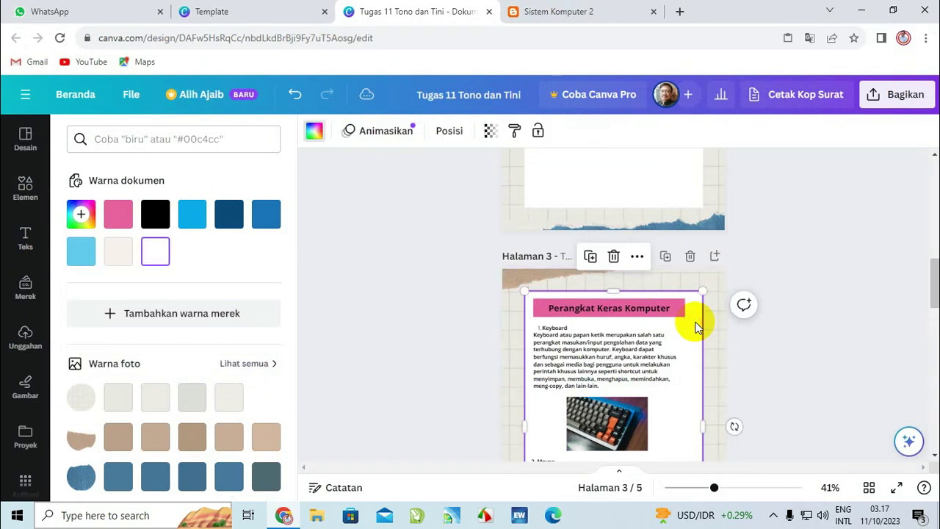
Look over the module's pages from page 3 down to page 5 and back up to page 2
scroll(661, 339, "down", 1)
scroll(662, 339, "down", 4)
scroll(663, 339, "up", 2)
scroll(666, 340, "down", 1)
scroll(665, 338, "down", 5)
scroll(663, 321, "up", 8)
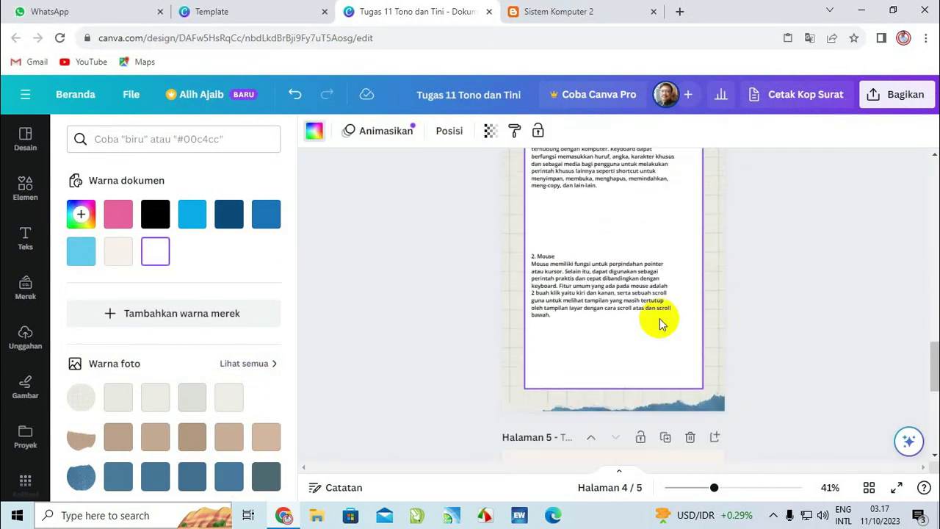
scroll(659, 316, "up", 1)
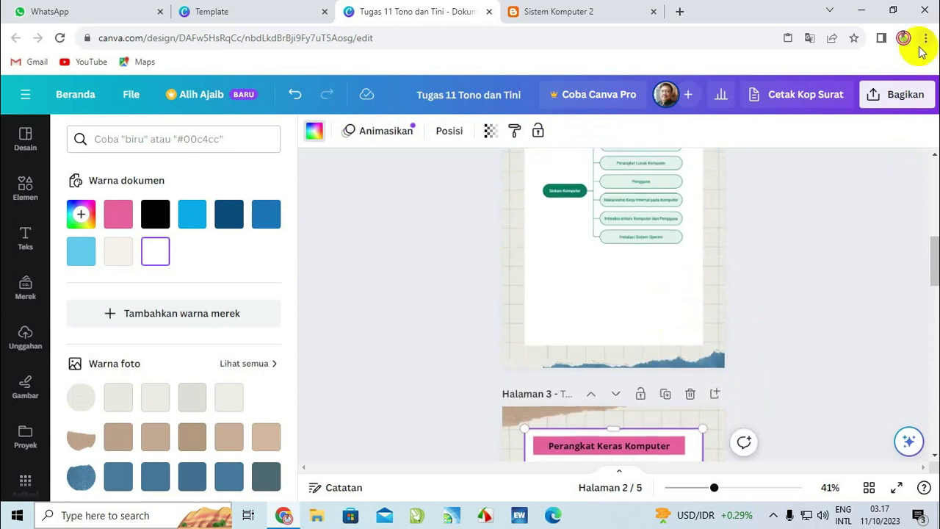
Set the design's collaboration link access to "Yang punya tautan" and copy the sharing link
left_click(905, 100)
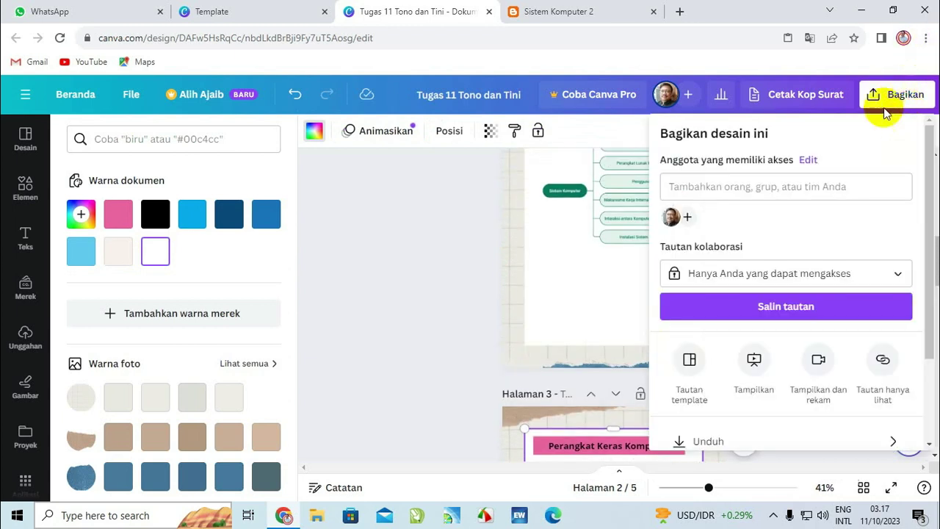
scroll(849, 235, "down", 1)
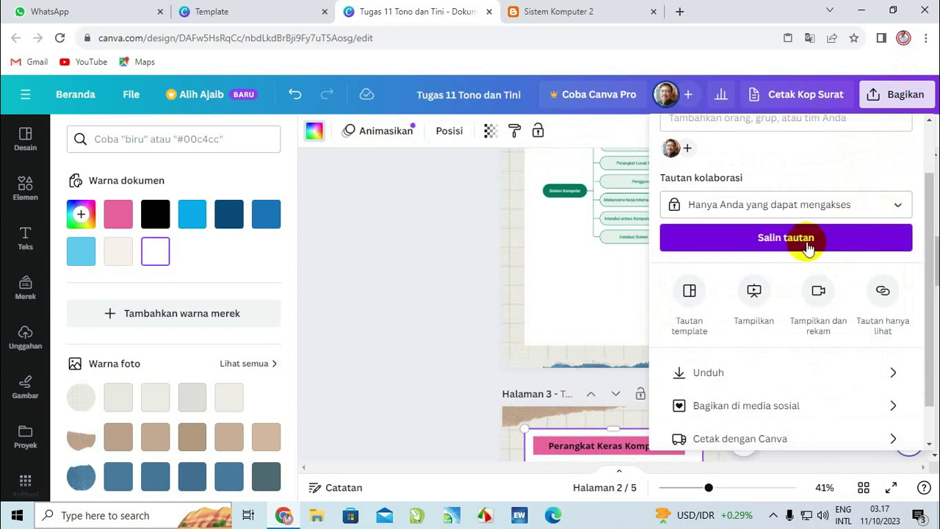
left_click(901, 208)
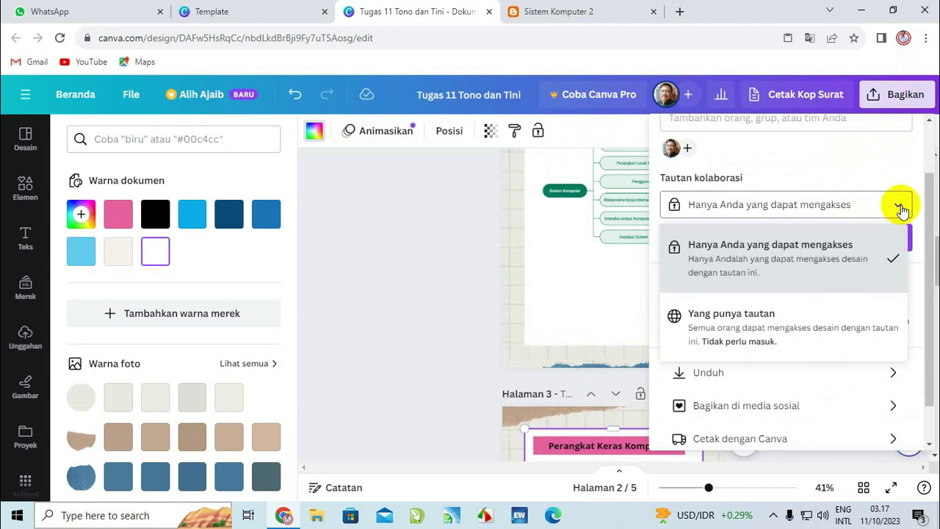
left_click(730, 327)
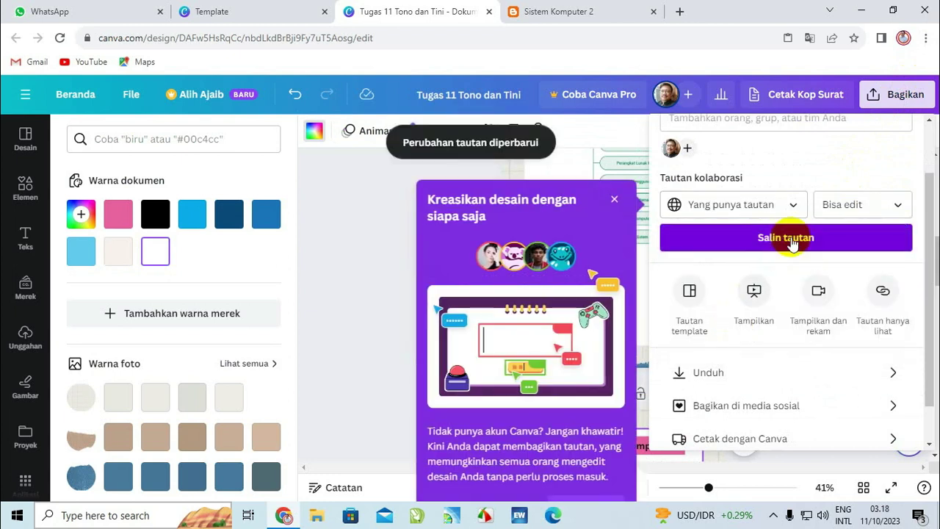
left_click(792, 243)
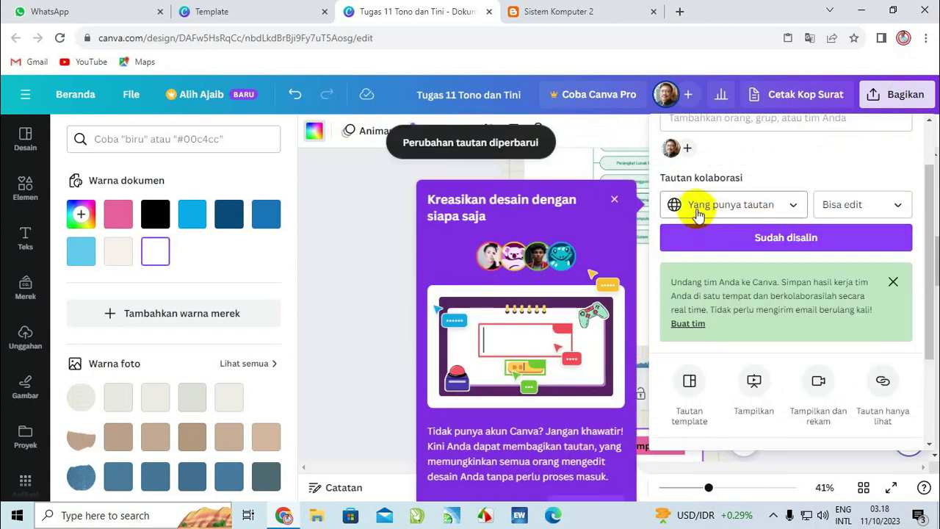
left_click(614, 197)
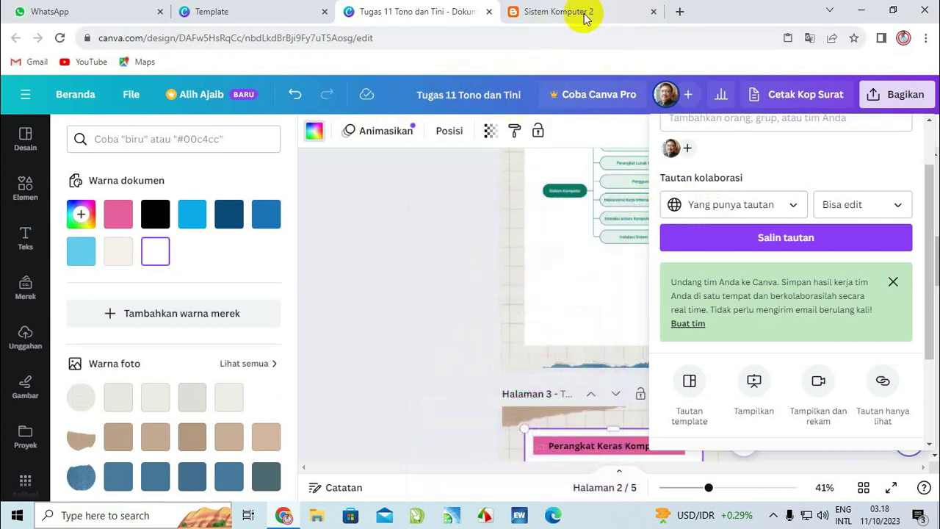
Open Google Classroom in a new browser tab
left_click(679, 11)
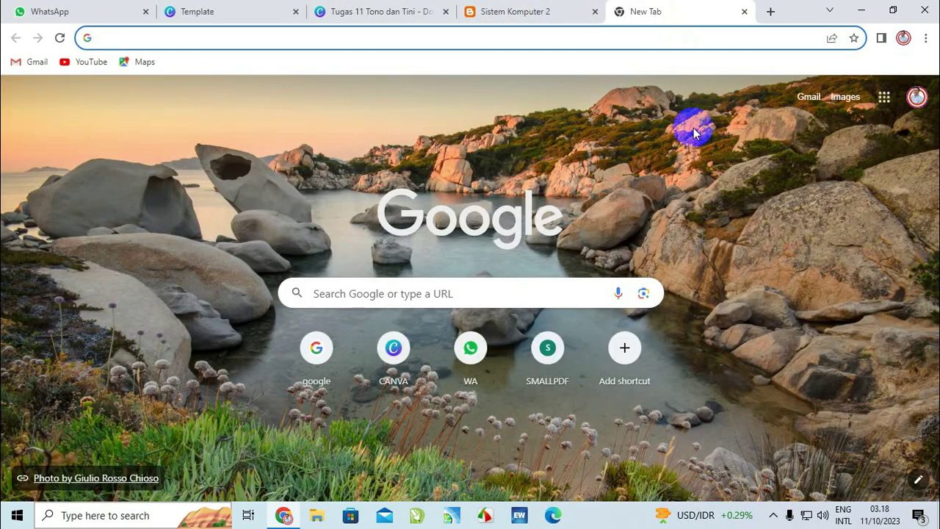
left_click(884, 97)
scroll(859, 263, "down", 3)
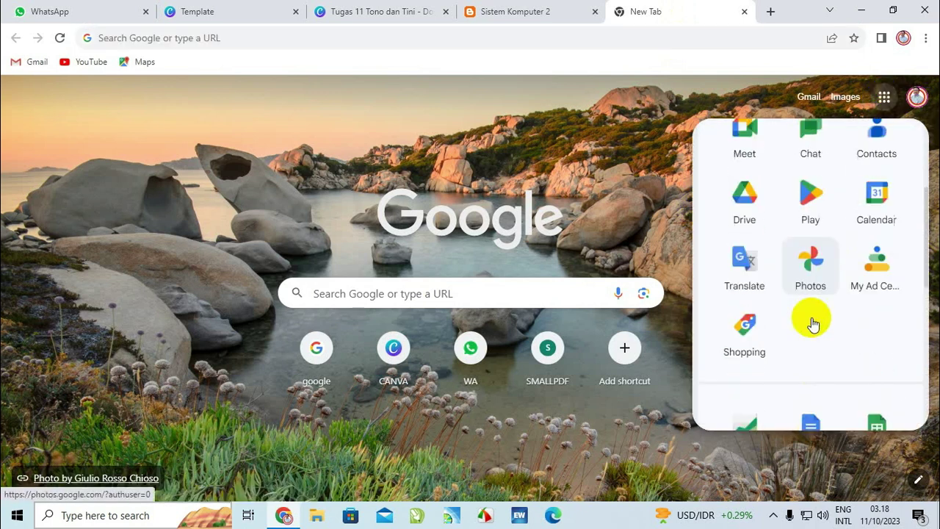
scroll(793, 315, "up", 1)
scroll(791, 281, "down", 1)
scroll(801, 323, "down", 3)
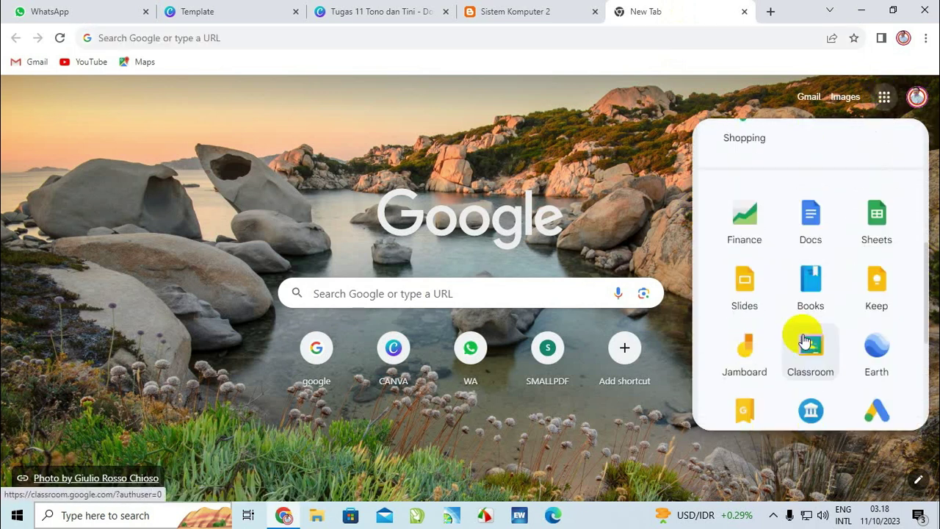
left_click(806, 332)
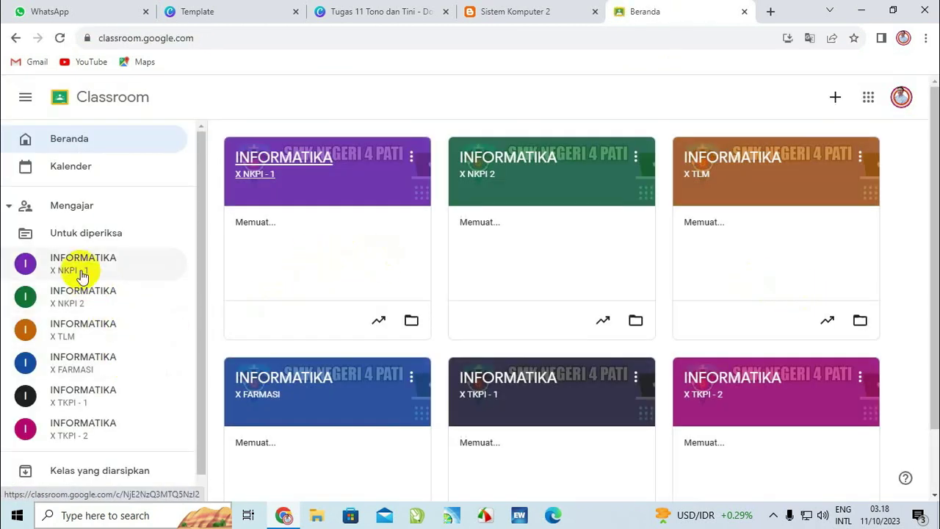
Open the INFORMATIKA X TLM class and the "Tugas 11 Kelas X TLM" form linked in its forum post
left_click(74, 361)
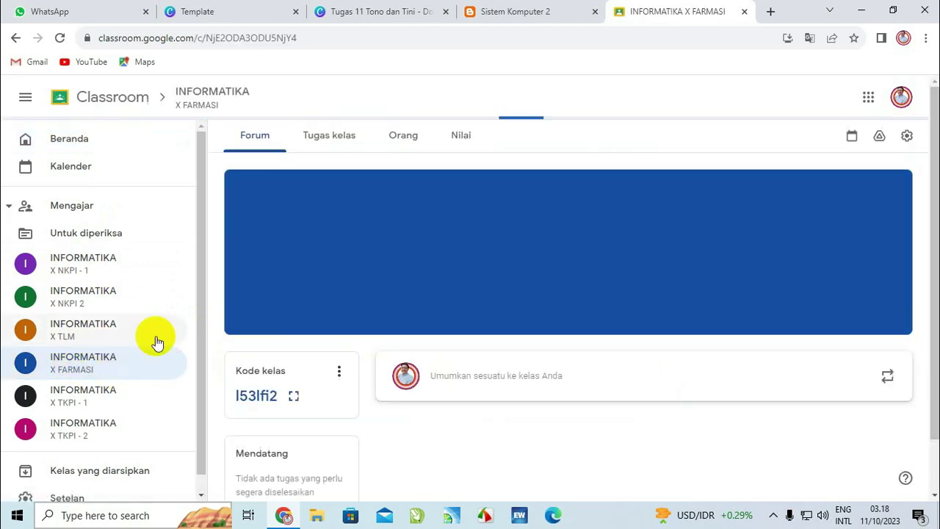
left_click(78, 327)
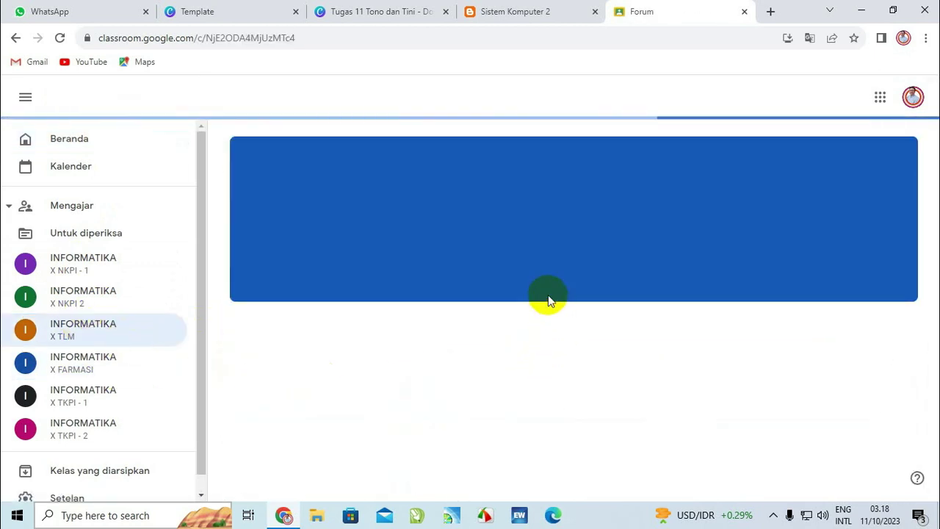
scroll(580, 313, "down", 3)
scroll(592, 323, "down", 2)
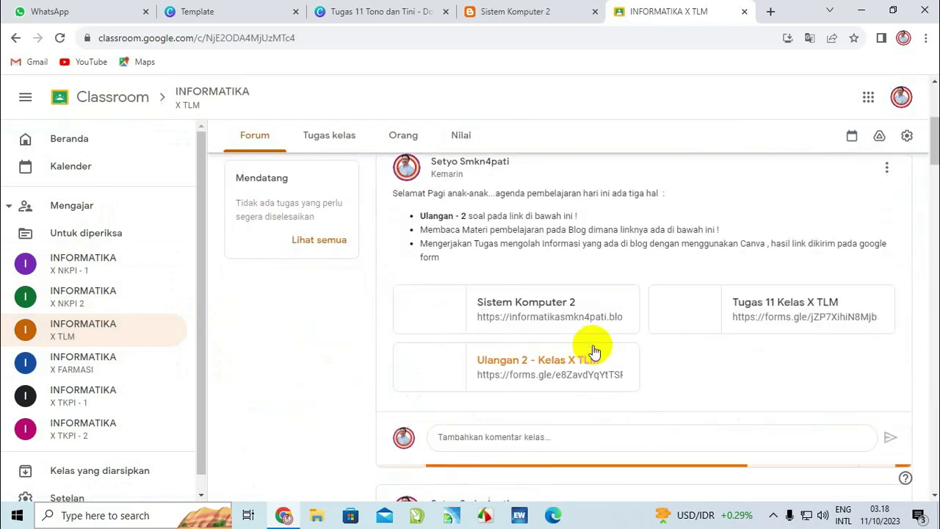
left_click(768, 312)
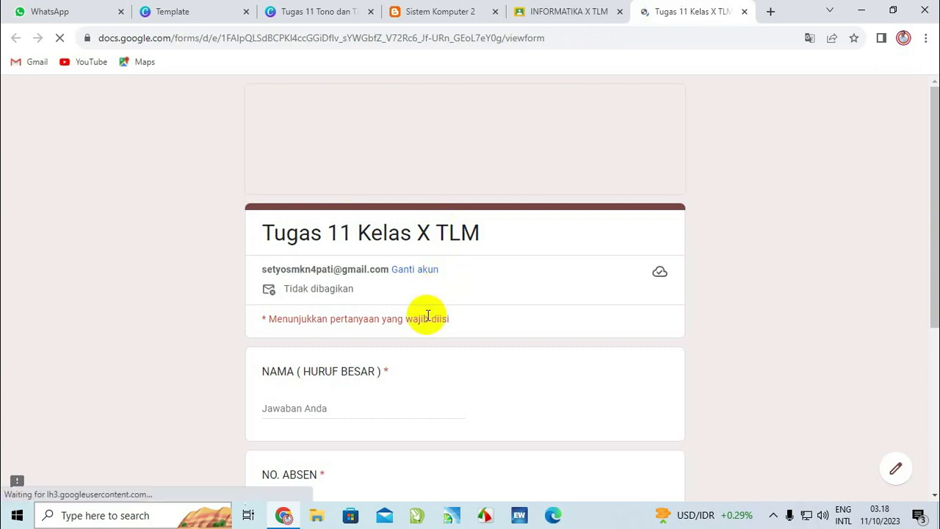
Examine the form's name, NO. ABSEN and "Link Pengumpulan tugas" questions, and close the form
scroll(426, 324, "down", 5)
left_click(336, 329)
scroll(510, 212, "up", 3)
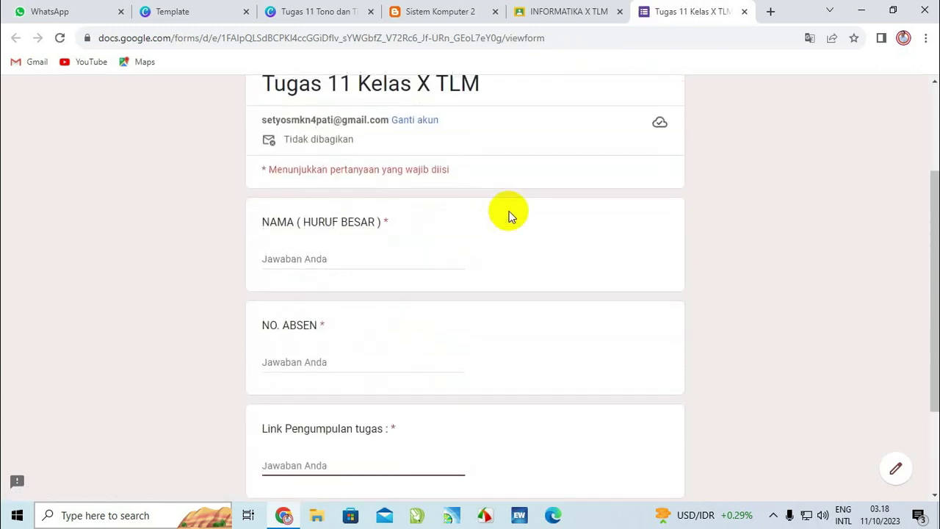
left_click(744, 11)
Return to the Canva design, review its collaboration link access and other sharing options, and close the sharing settings, leaving the browser minimized
left_click(407, 12)
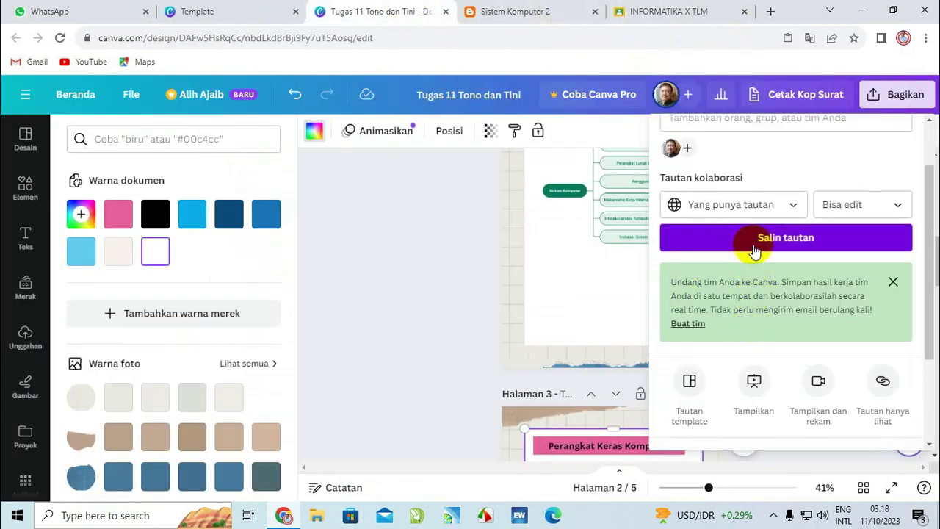
left_click(792, 209)
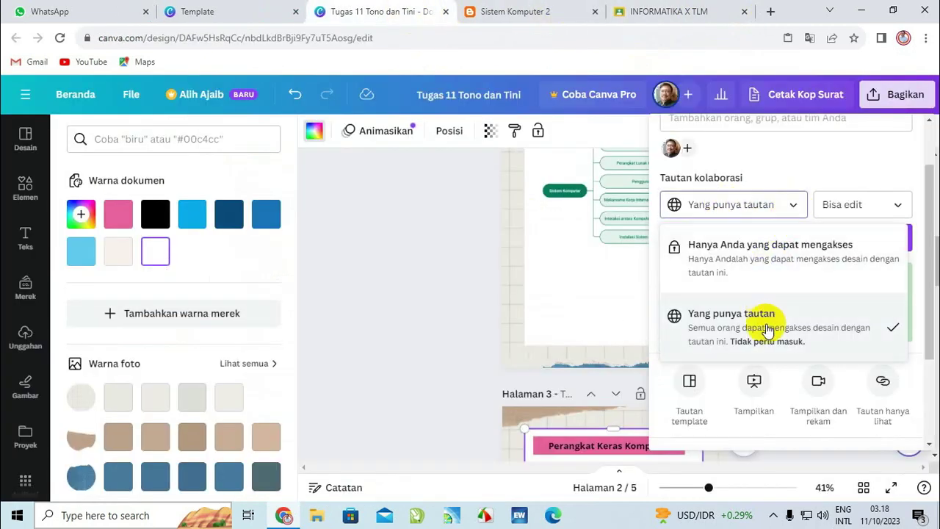
left_click(798, 212)
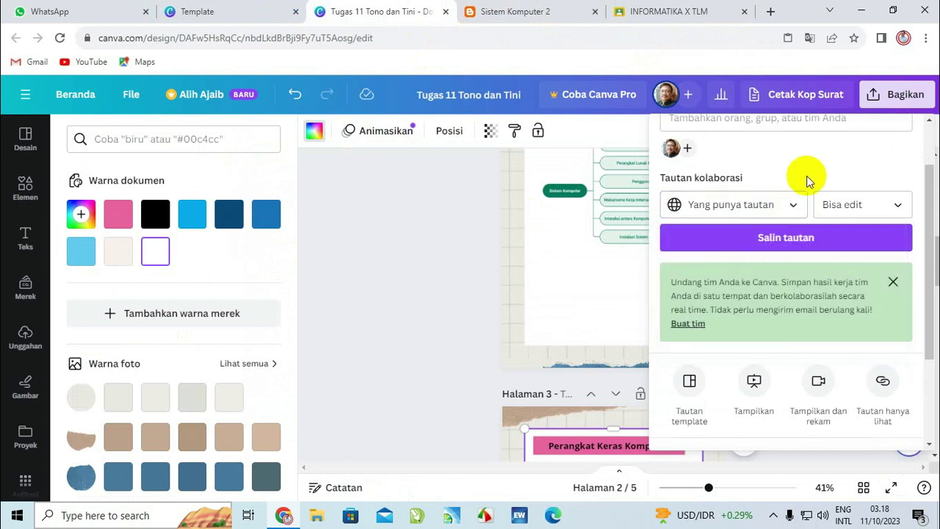
left_click(893, 282)
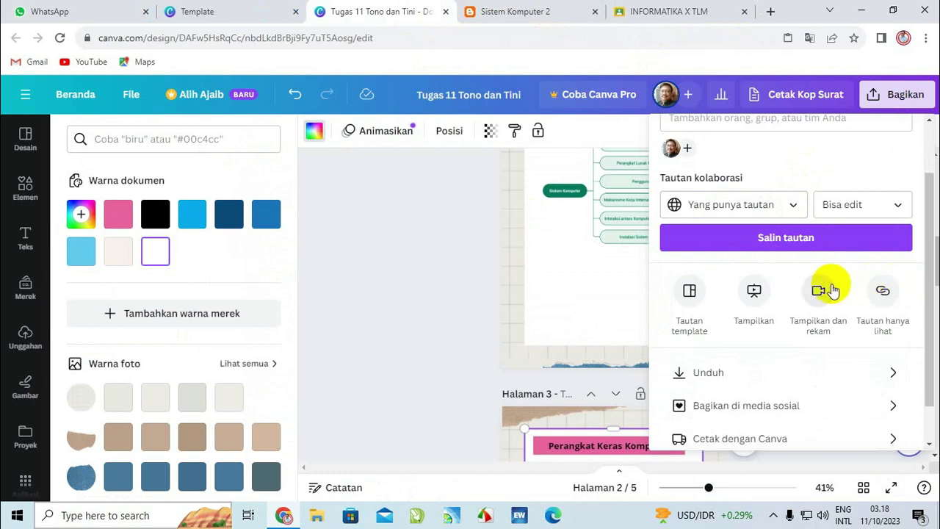
scroll(772, 311, "down", 1)
scroll(766, 305, "up", 2)
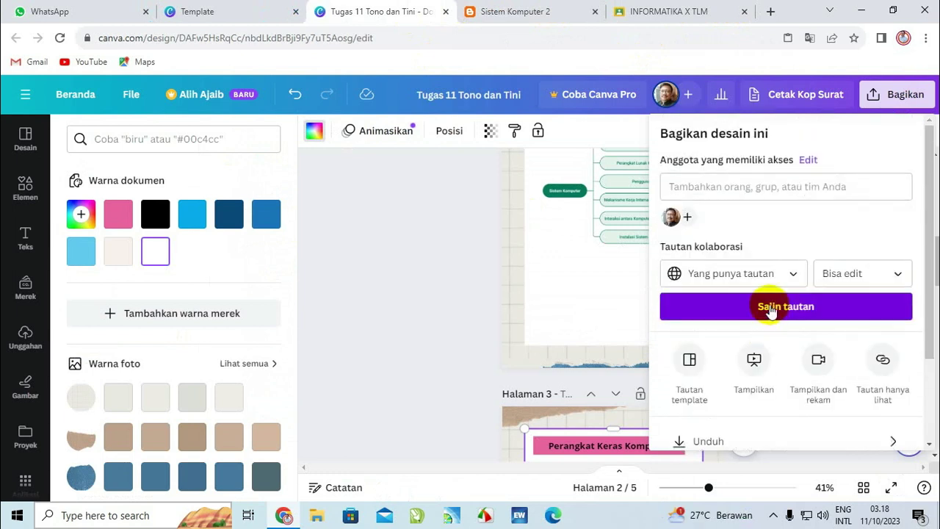
scroll(770, 312, "down", 2)
scroll(764, 313, "up", 2)
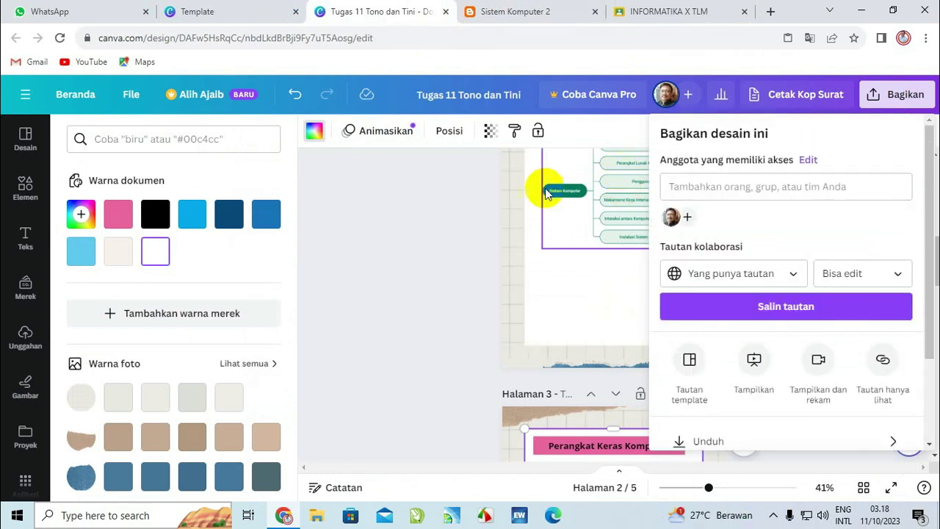
left_click(475, 191)
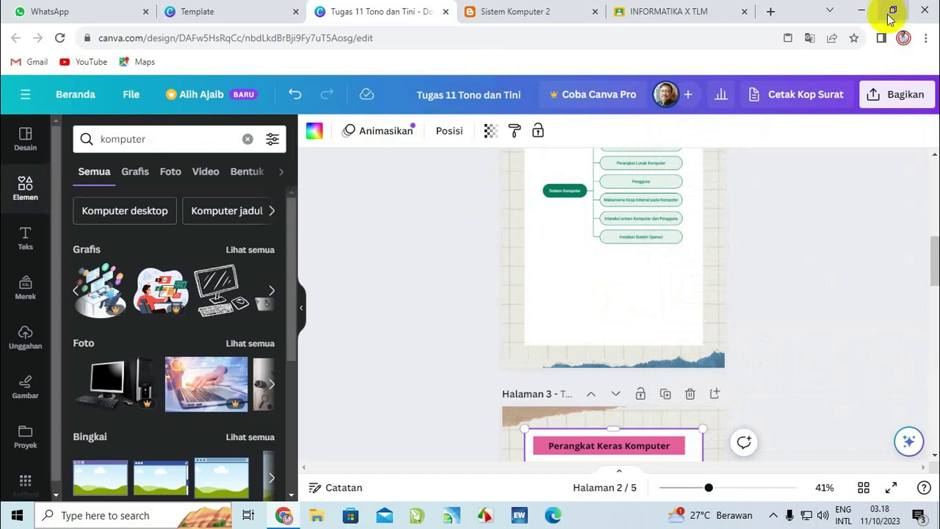
left_click(862, 11)
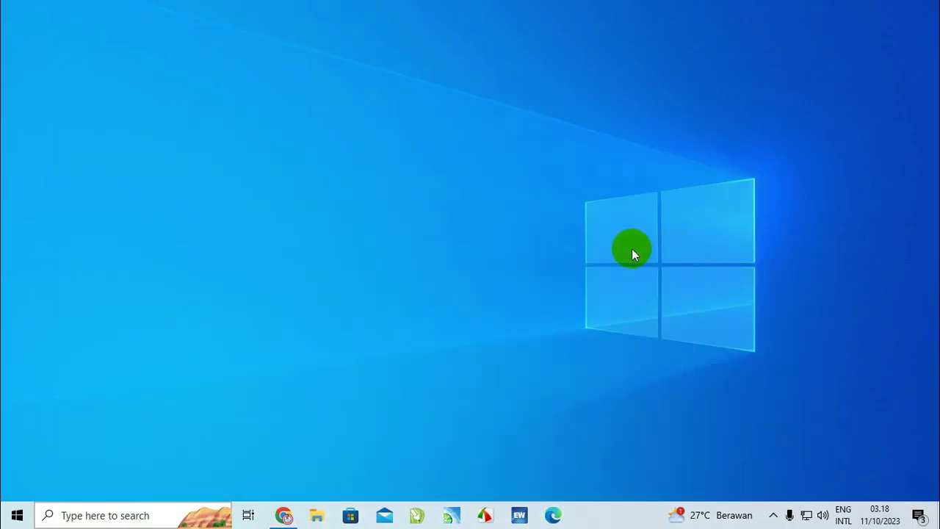